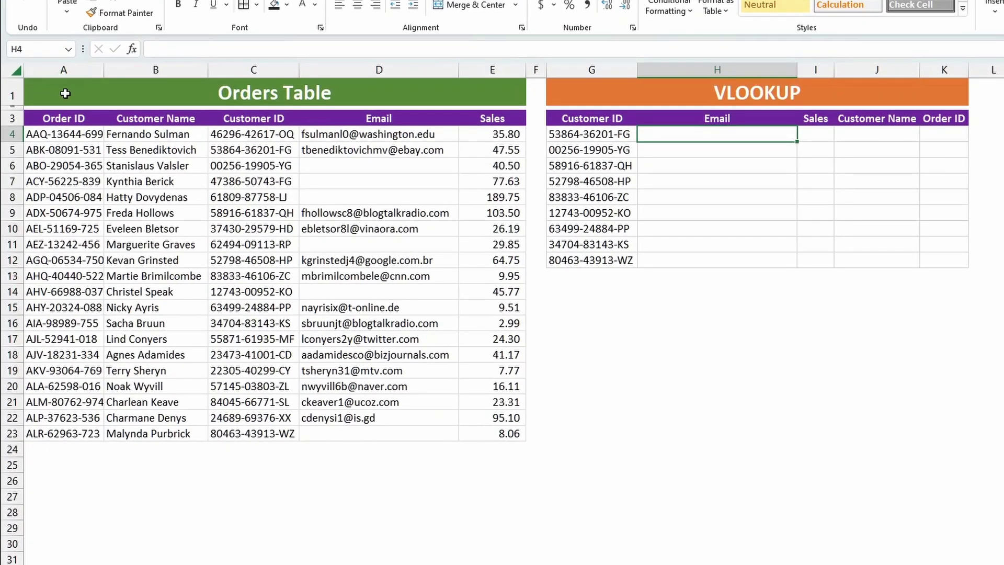
- Examine the Orders Table and its Order ID, Customer Name, Customer ID, Email and Sales columns
drag(63, 93, 435, 415)
click(155, 274)
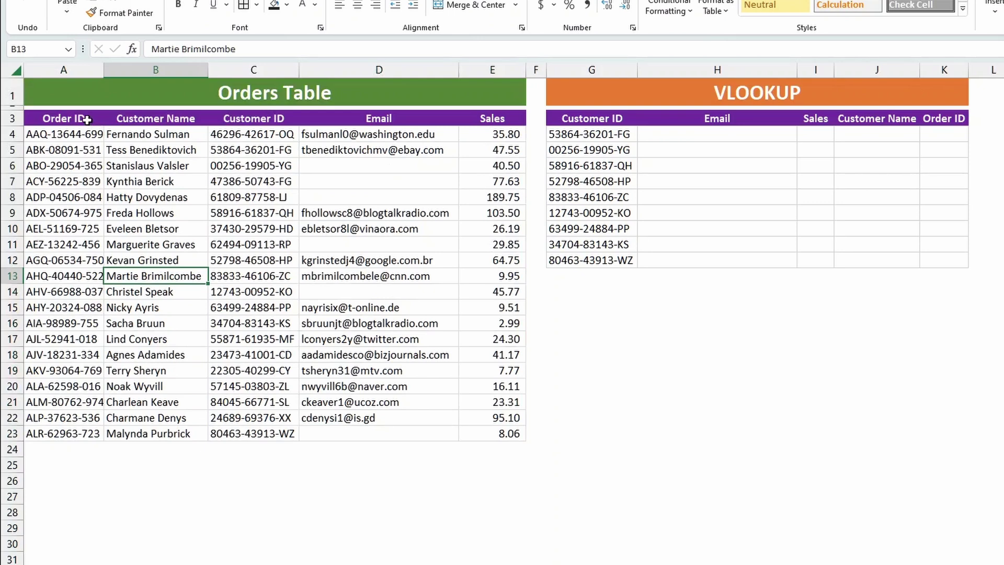
click(90, 119)
click(163, 122)
click(253, 69)
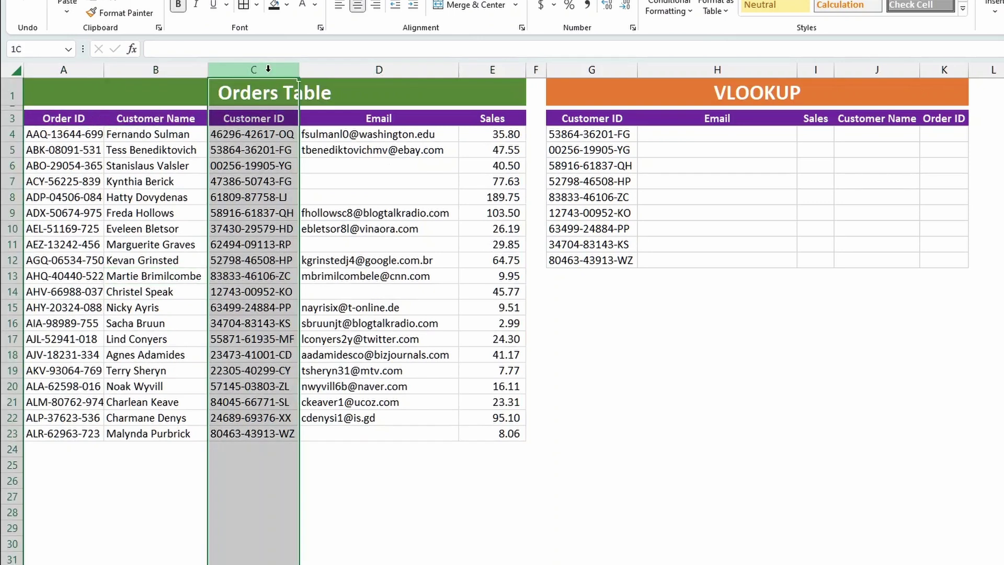
click(387, 69)
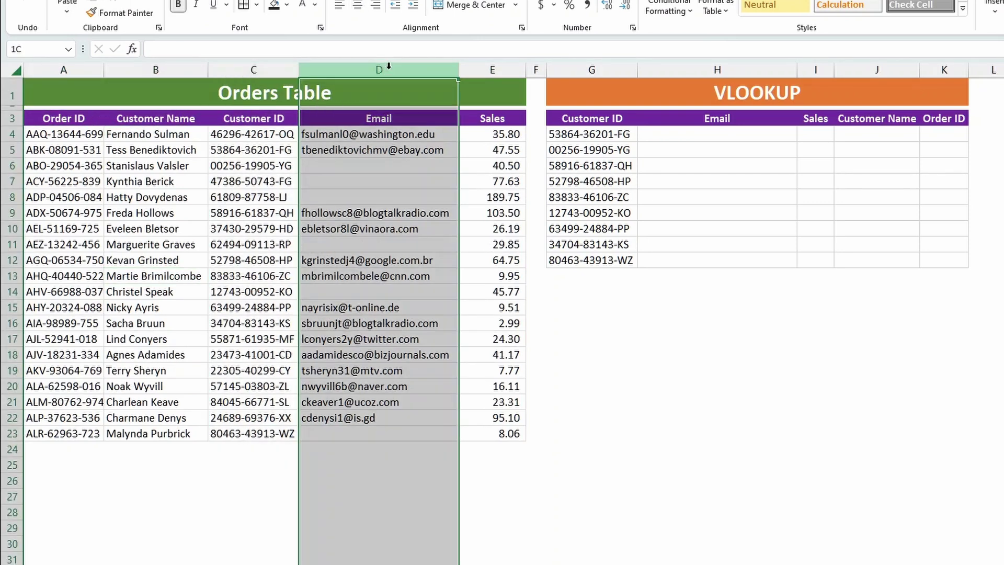
click(496, 70)
click(581, 320)
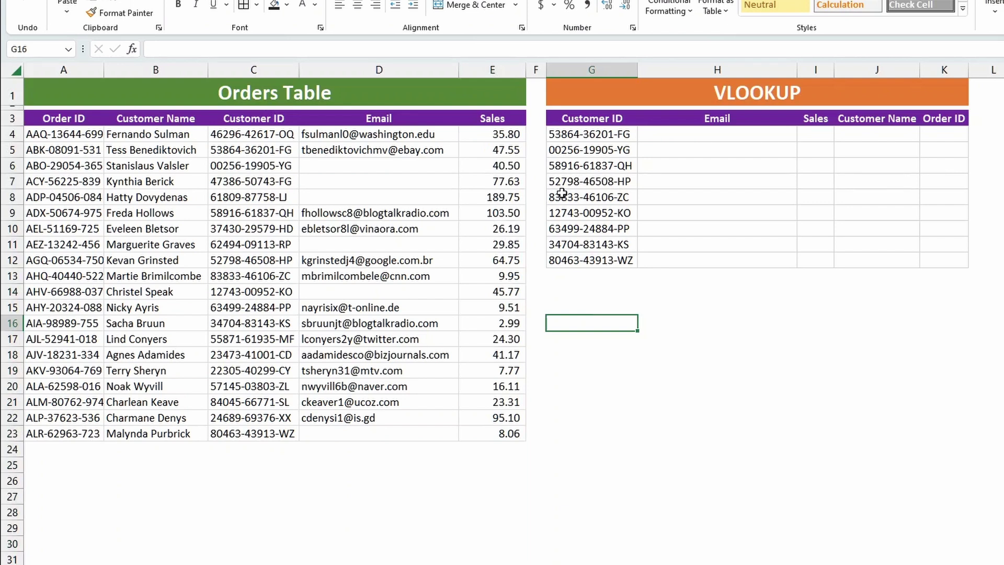
- Examine the VLOOKUP table's Customer ID list and its empty Email, Sales, Customer Name and Order ID columns
mouse_move(585, 94)
mouse_down()
mouse_move(930, 168)
mouse_move(959, 261)
mouse_up()
click(810, 388)
click(702, 120)
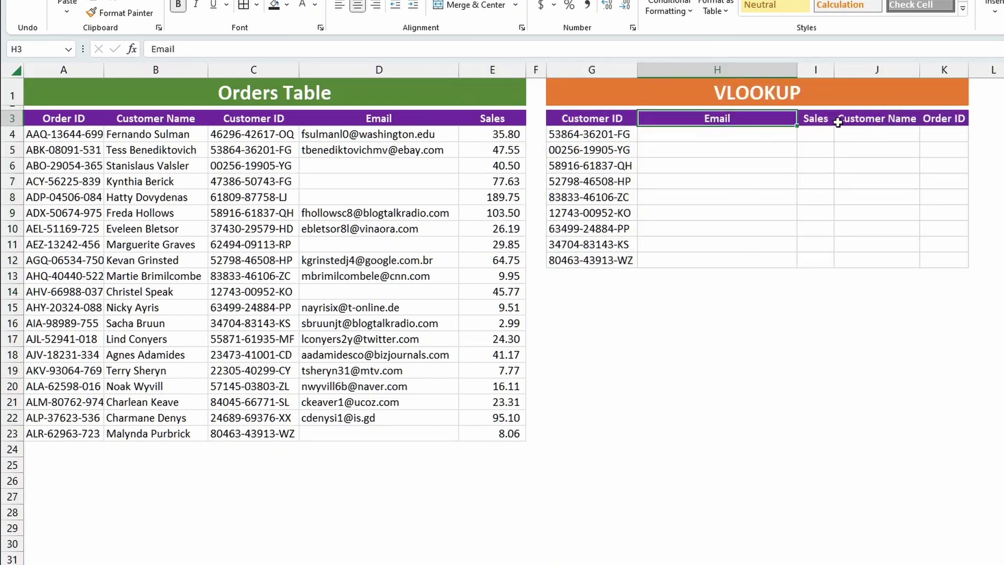
click(815, 120)
click(883, 119)
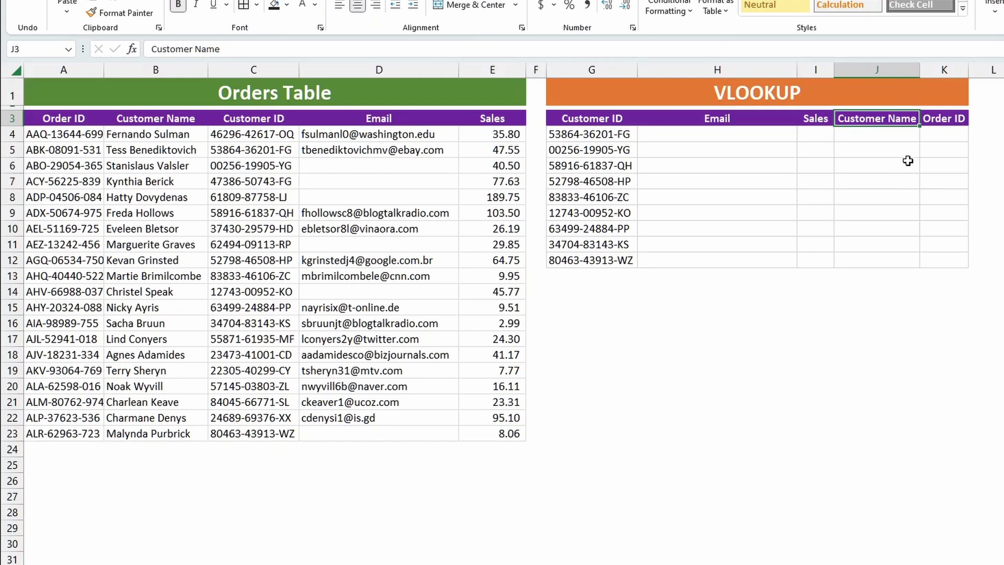
click(954, 119)
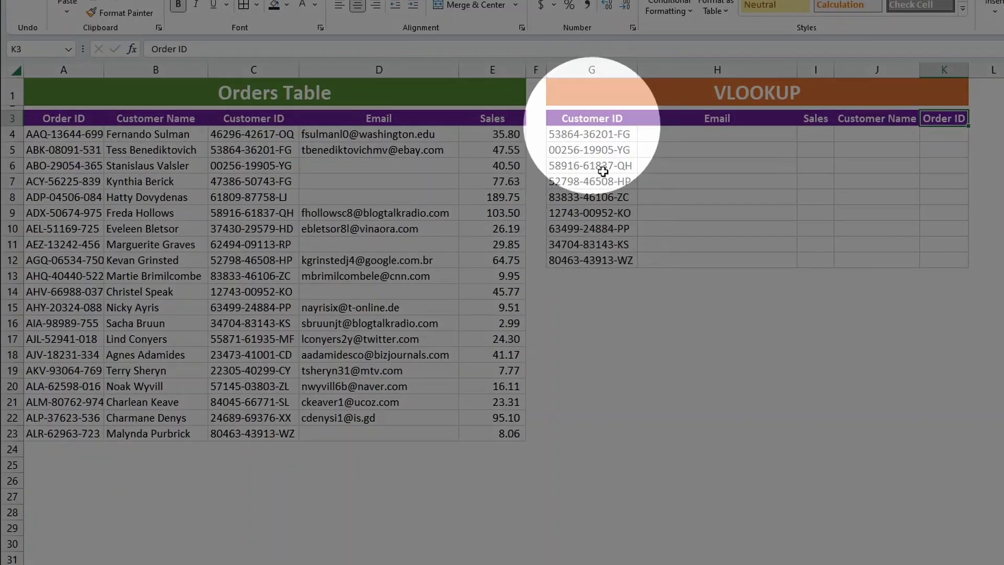
click(618, 273)
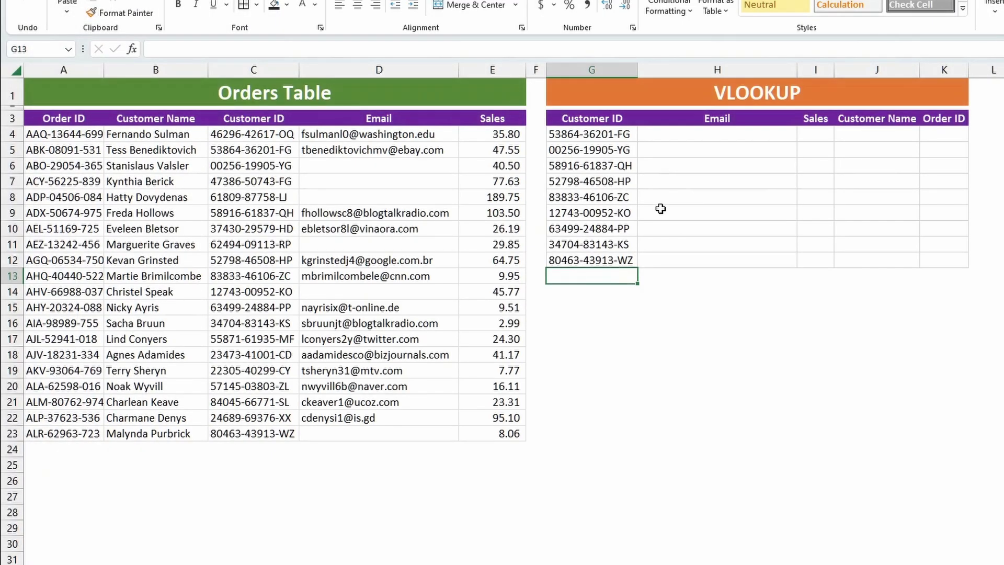
- Start a VLOOKUP formula in Email cell H4 with the customer ID in G4 as the lookup value
click(674, 133)
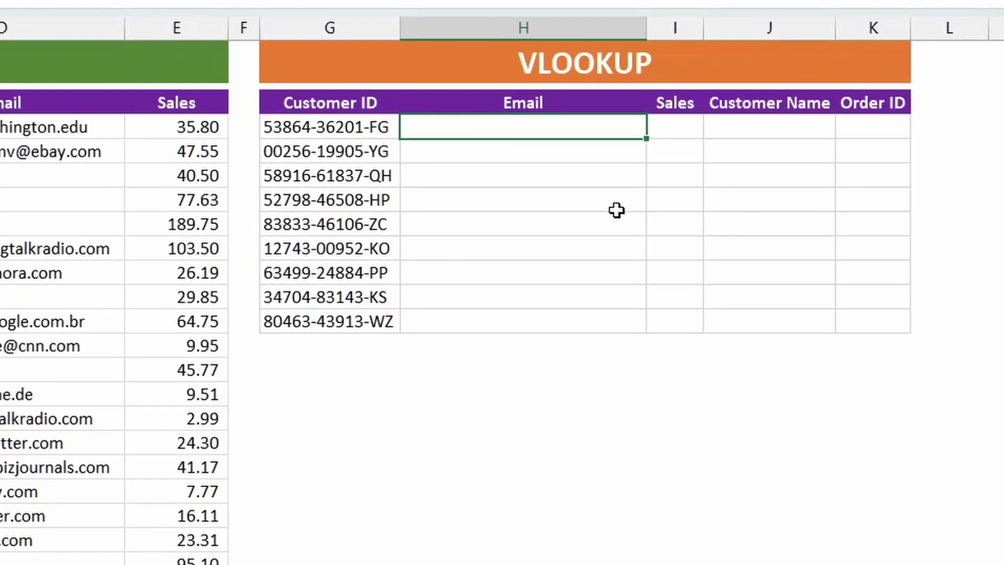
text(=vl)
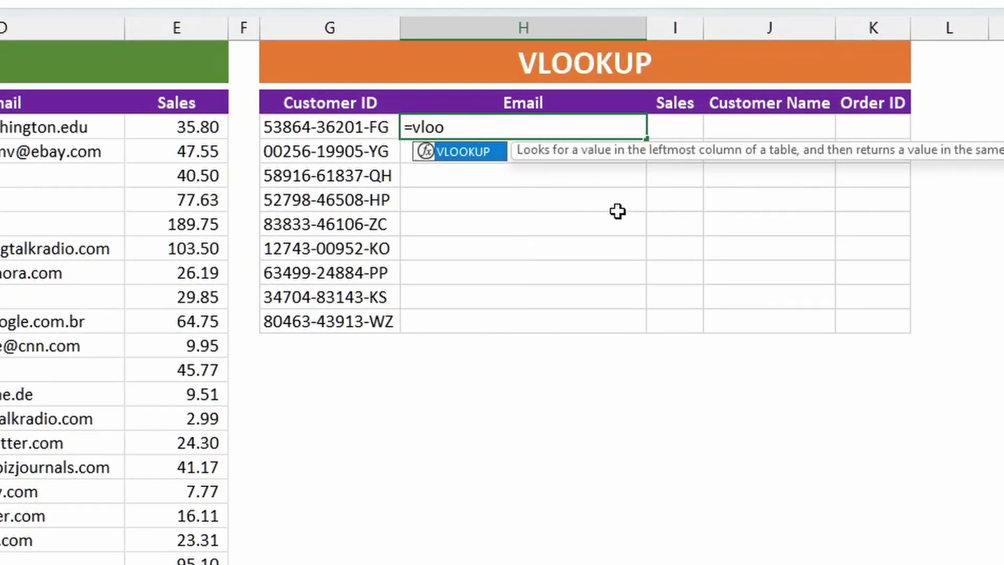
text(oo)
key(Tab)
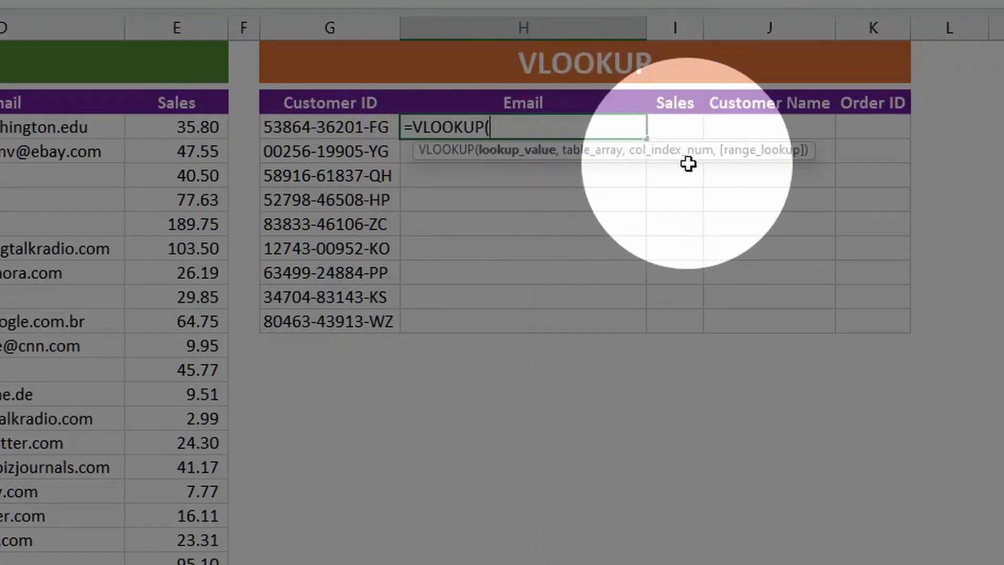
click(612, 196)
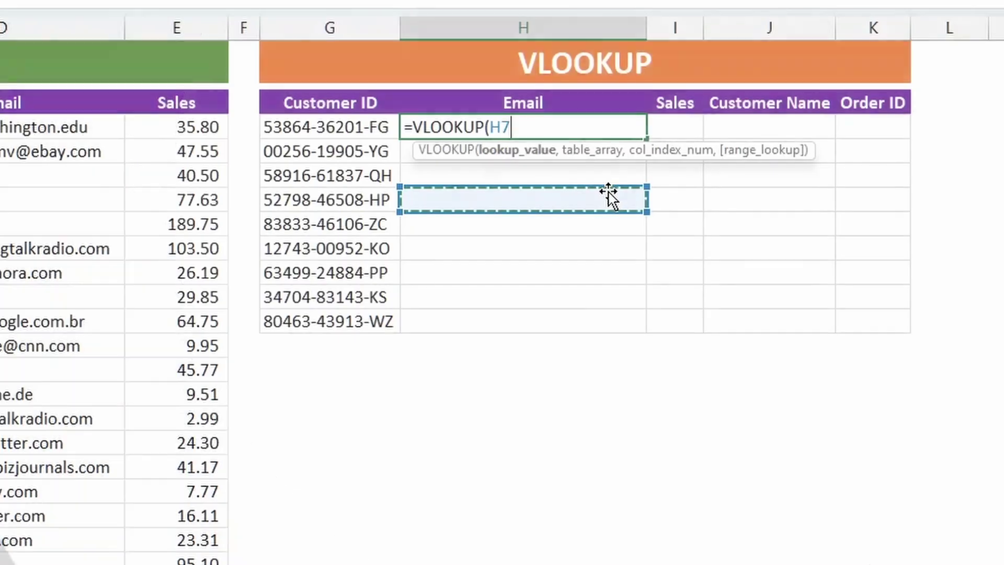
key(BackSpace)
key(BackSpace)
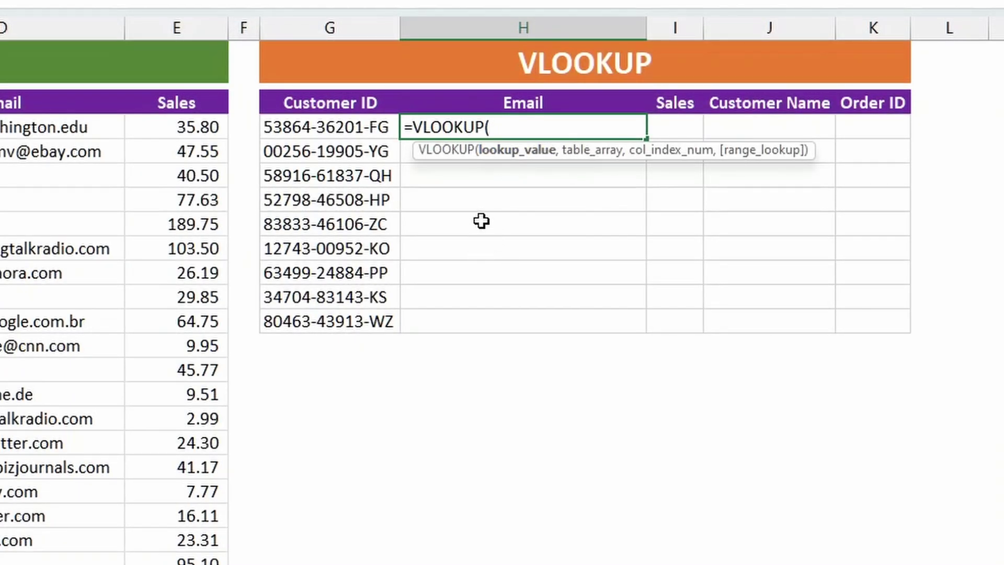
click(347, 132)
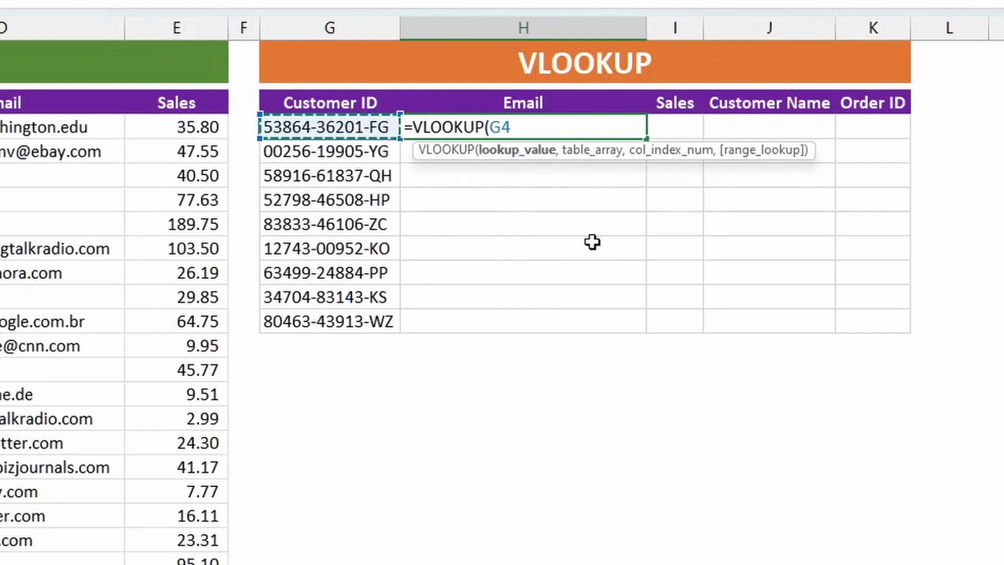
text(,)
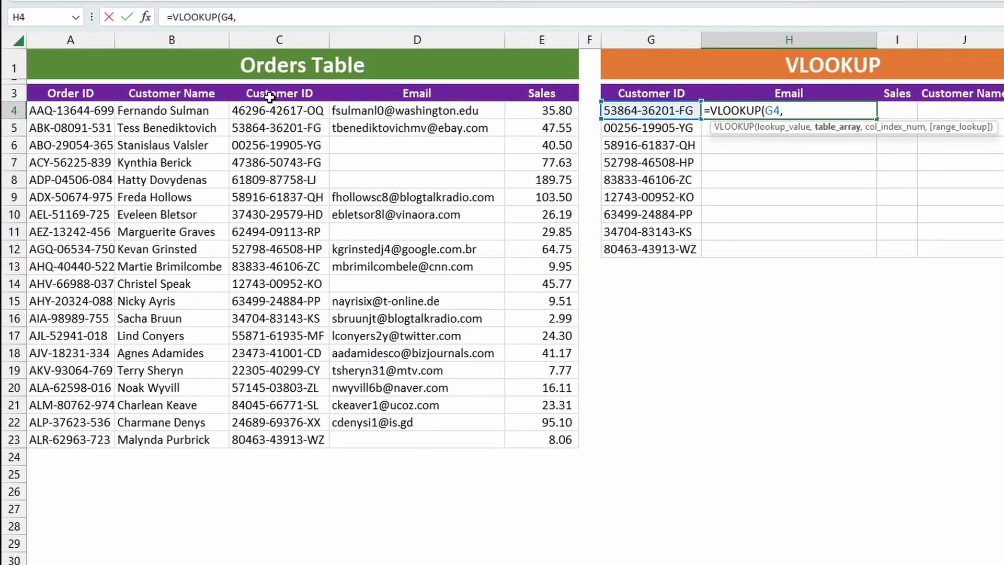
- Complete the H4 formula with the absolute table range $C$3:$E$23, column index 2 and FALSE for an exact match
drag(269, 96, 539, 439)
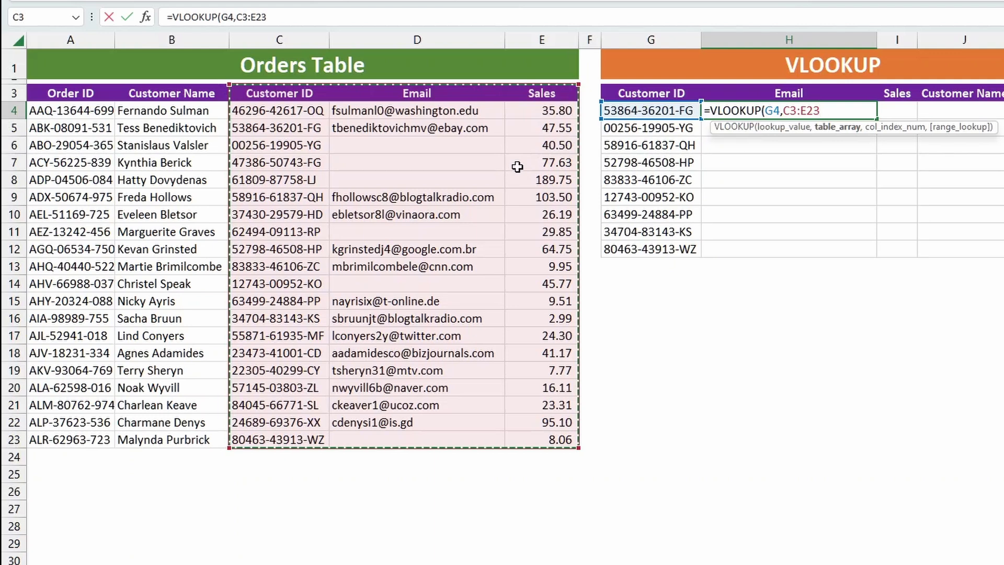
key(F4)
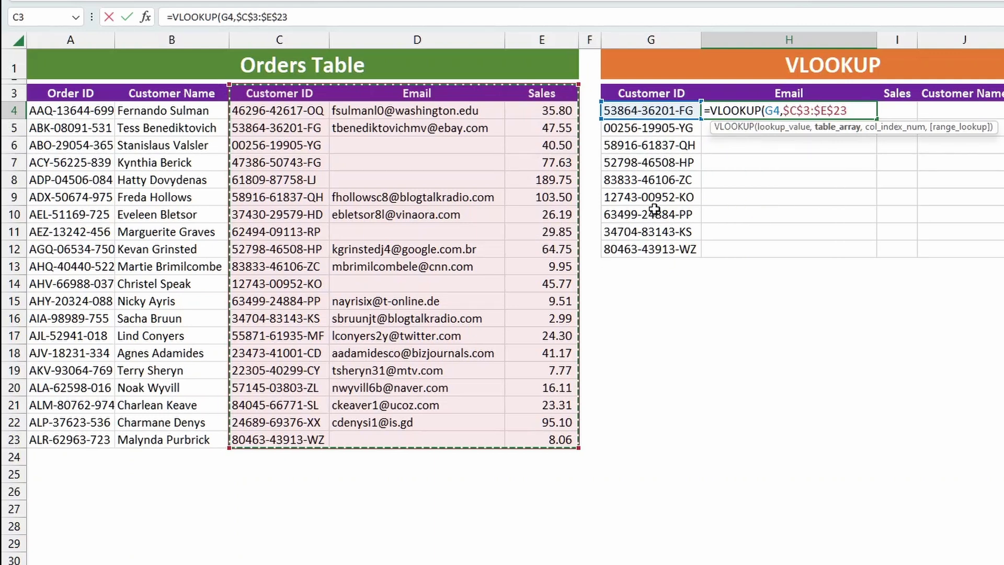
text(,2)
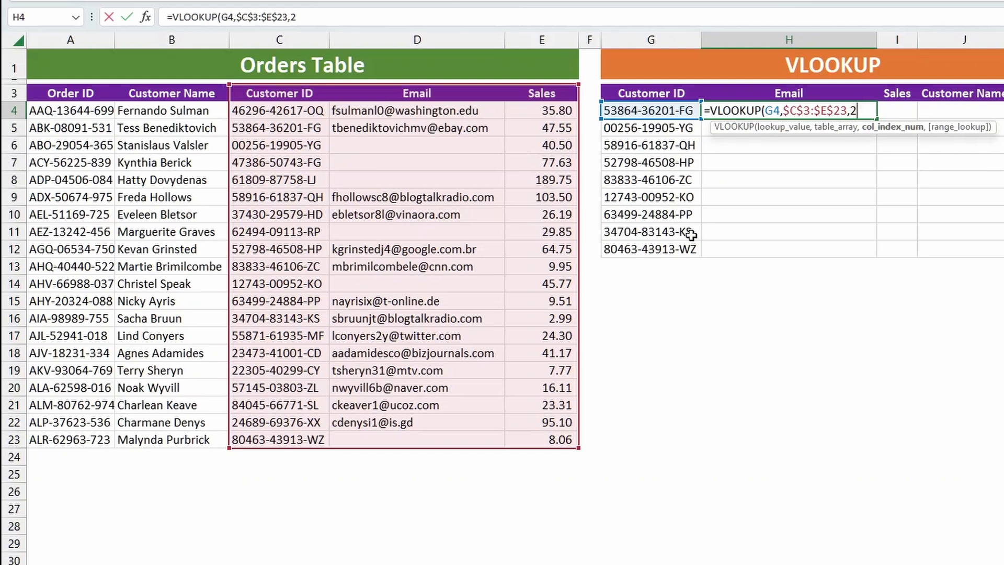
text(,)
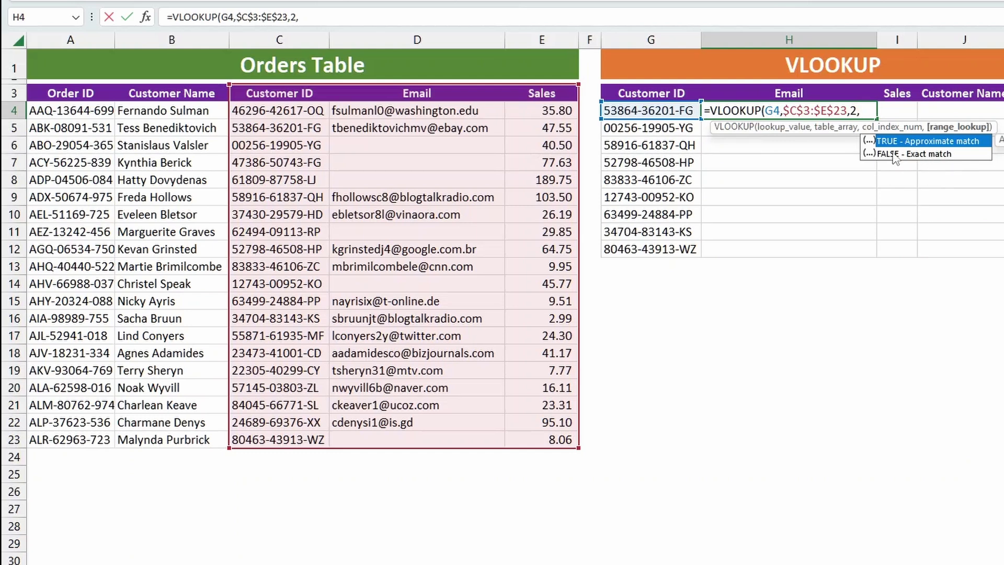
text(FALSE)
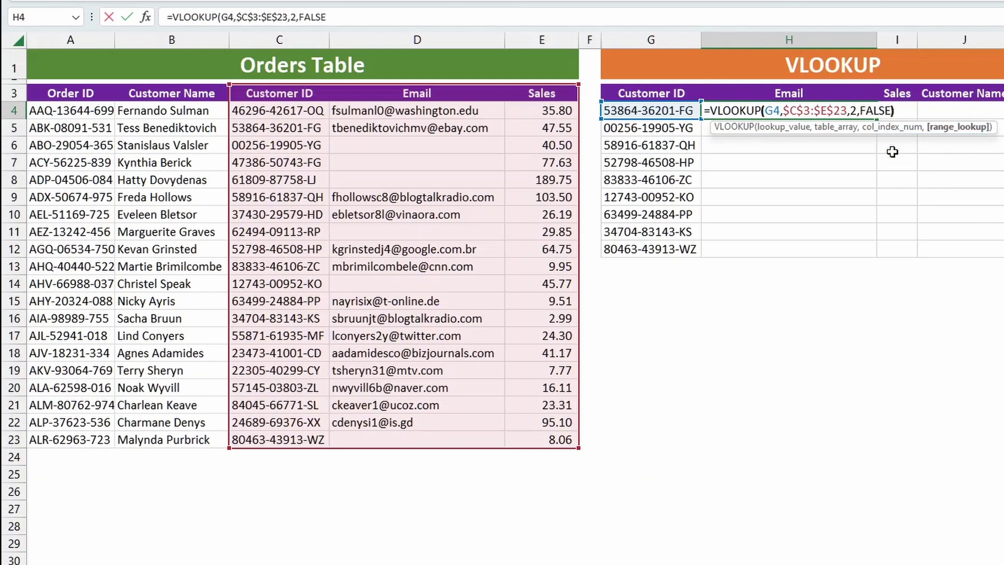
text())
key(Return)
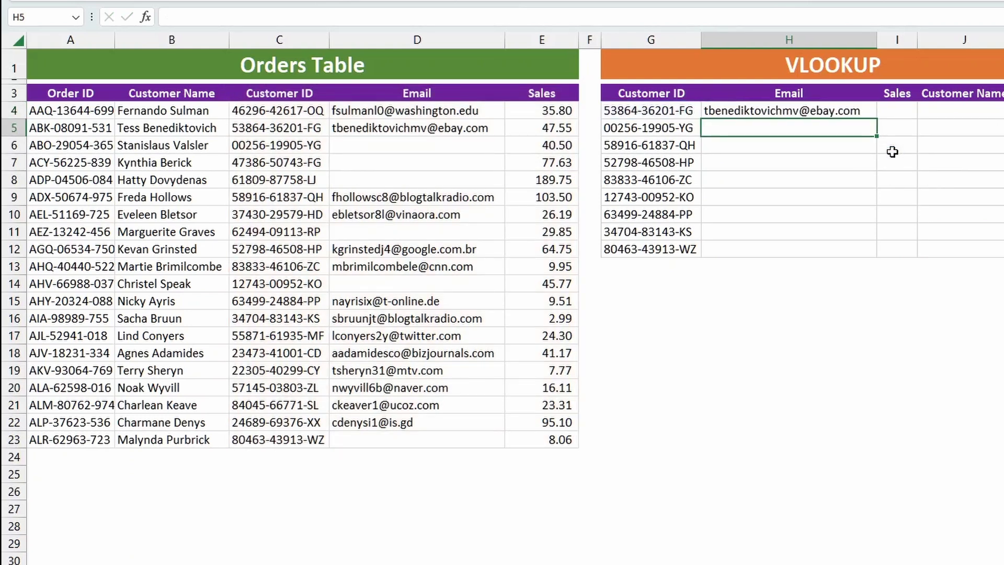
- Check the email returned in H4 against the matching customer ID's row in the Orders Table
click(767, 111)
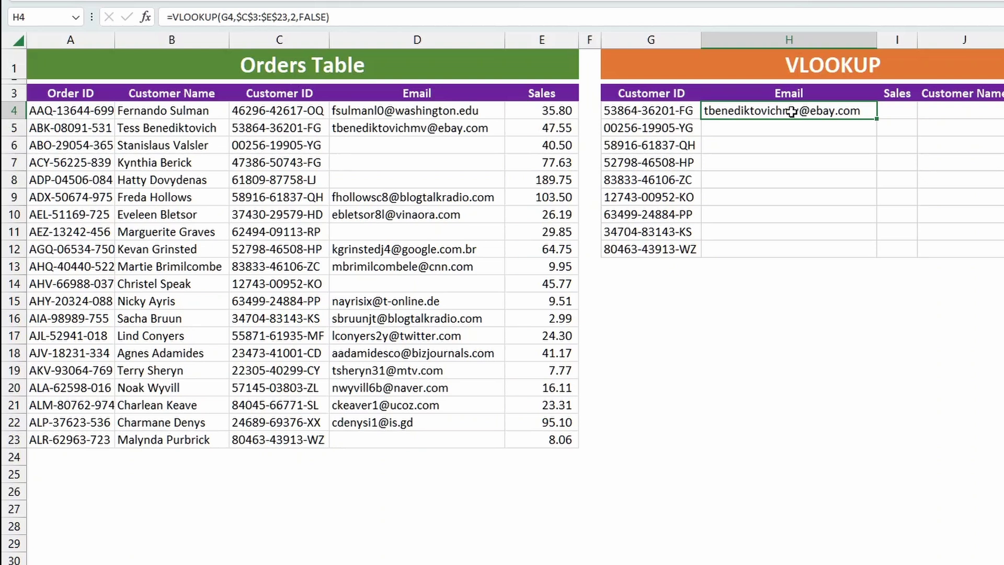
click(446, 130)
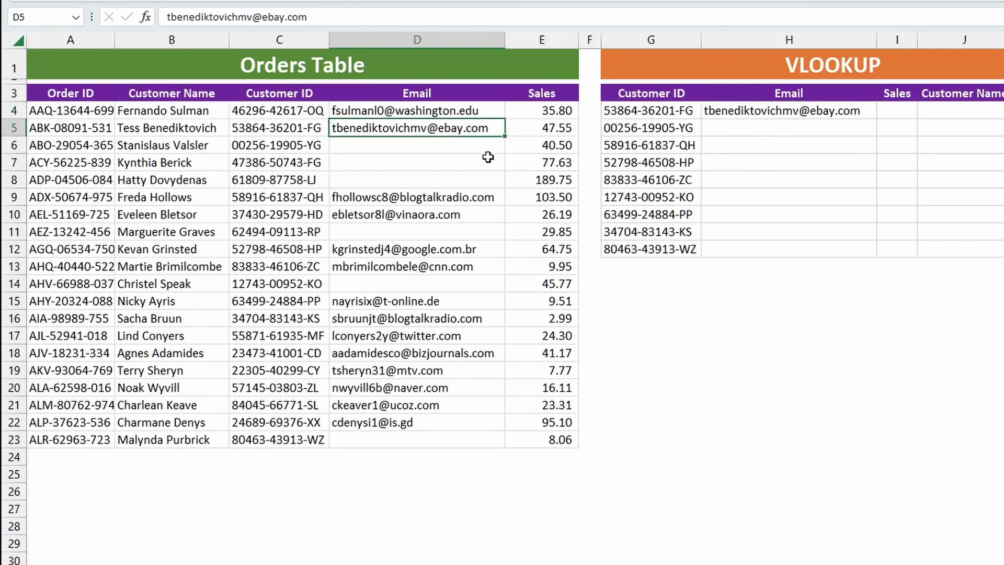
click(290, 131)
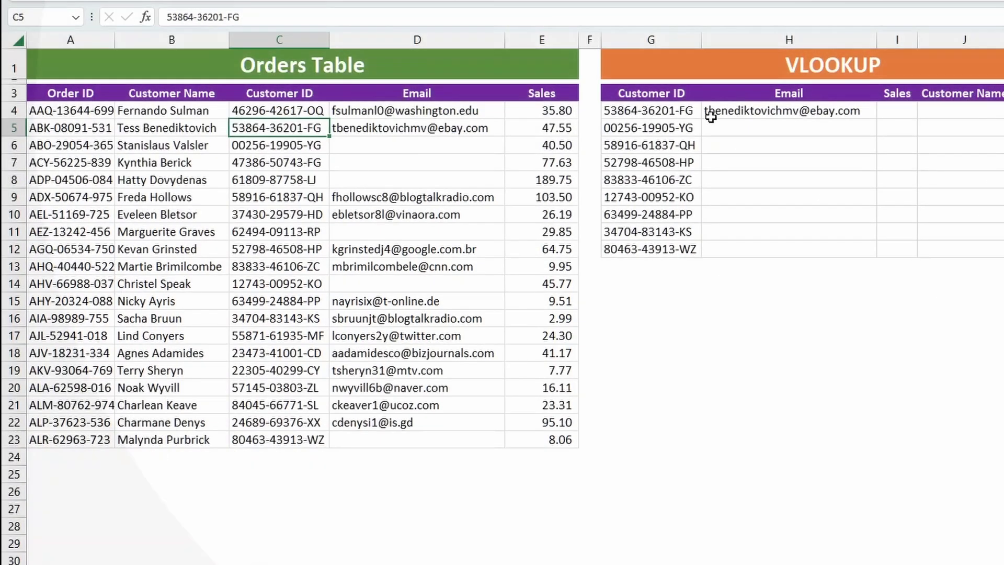
- Try filling the H4 formula down the Email column to H12 in two ways, undoing each fill
click(778, 113)
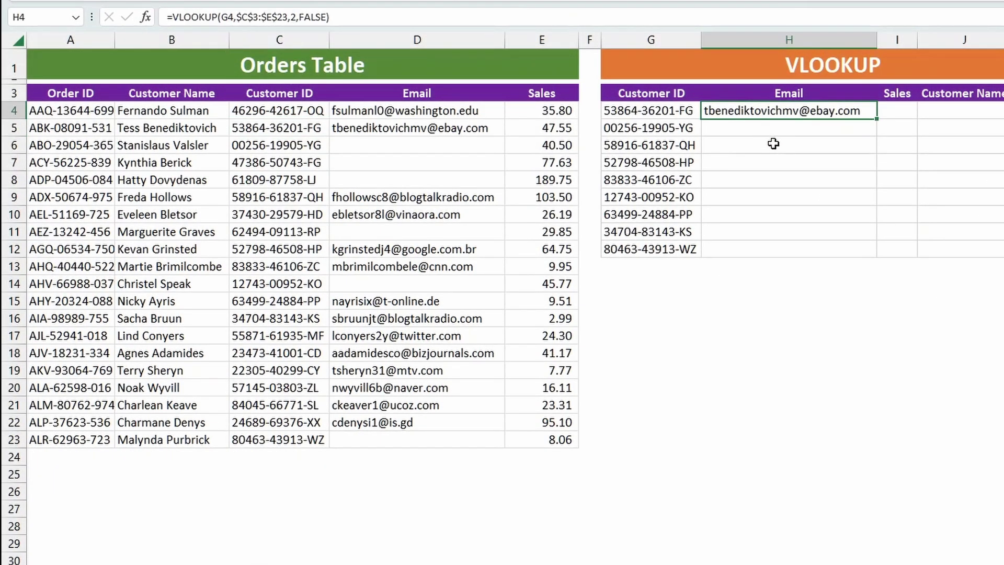
double_click(877, 119)
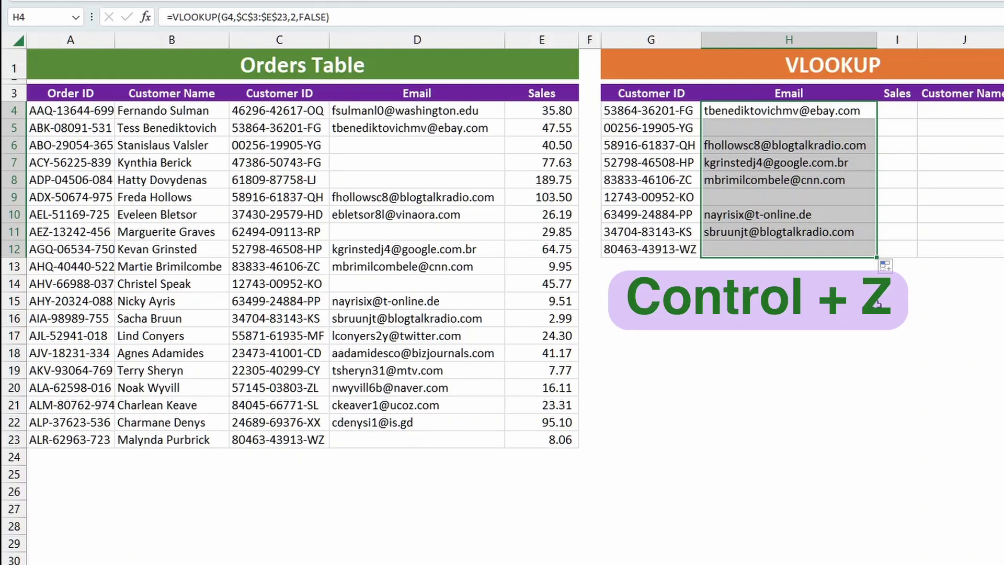
key(ctrl+z)
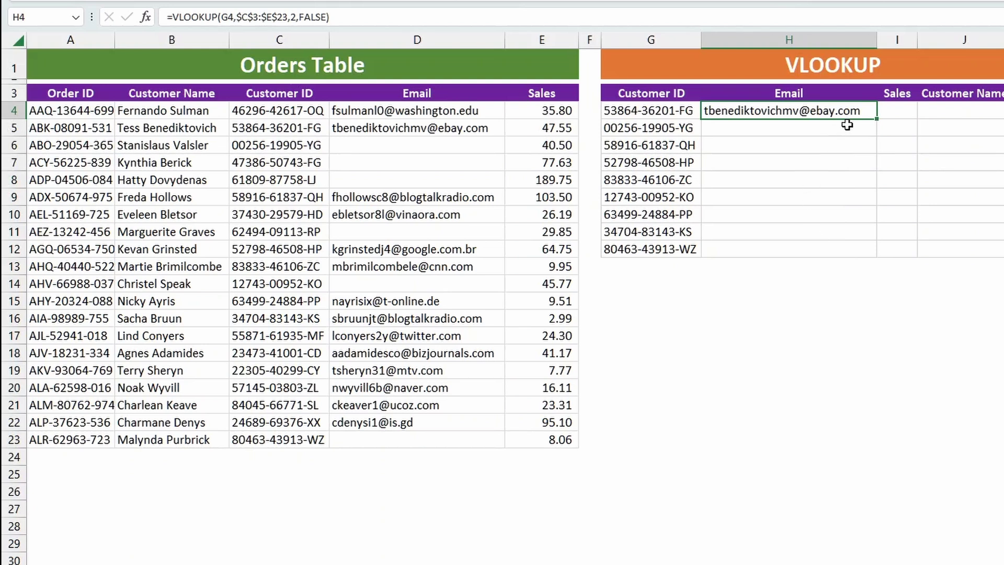
drag(879, 120, 879, 252)
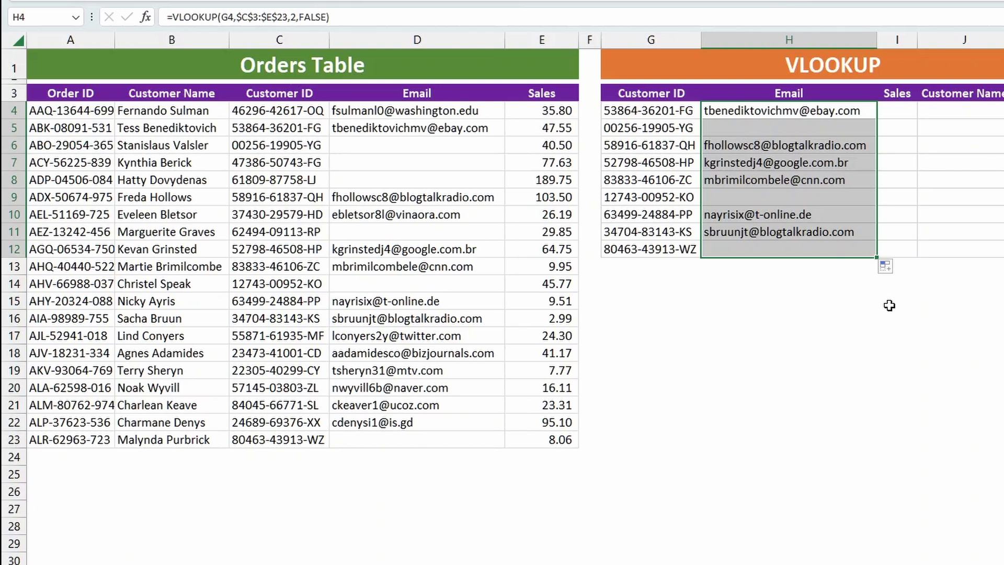
key(ctrl+z)
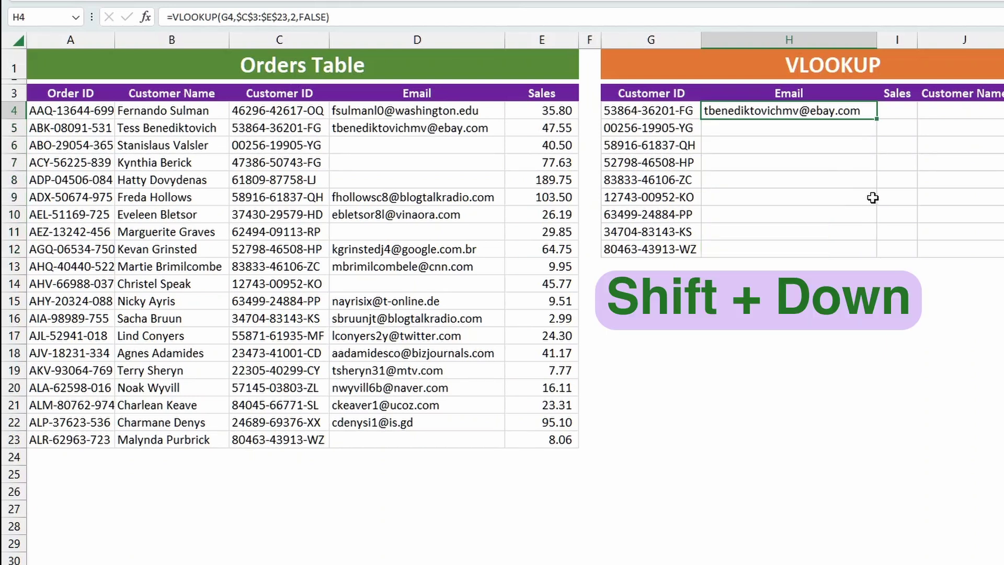
- Select H4:H12 and fill the VLOOKUP formula down the Email column
key(shift+Down)
key(shift+Down)
key(shift+Down)
key(shift+Down)
key(shift+Down)
key(shift+Down)
key(shift+Down)
key(shift+Down)
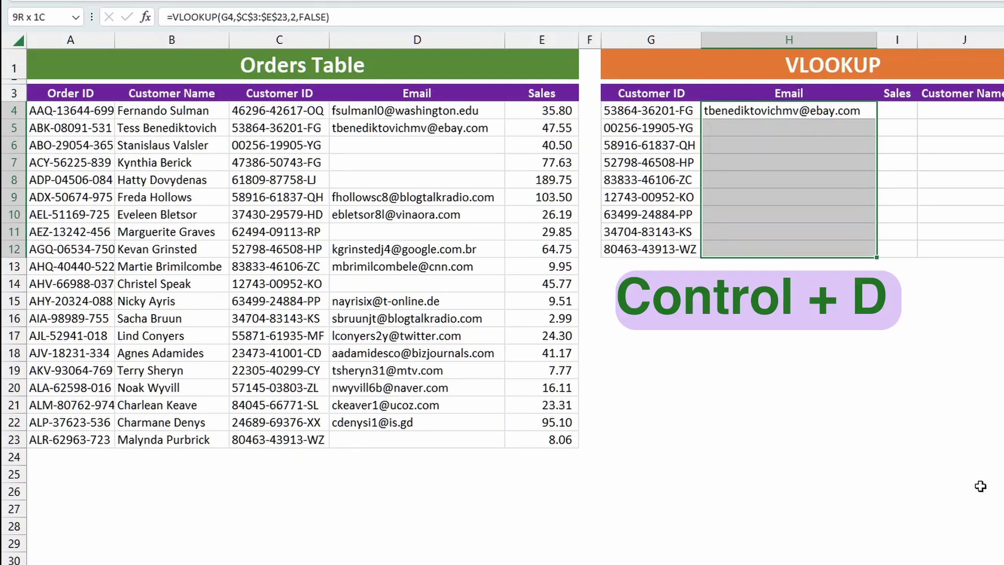
key(ctrl+d)
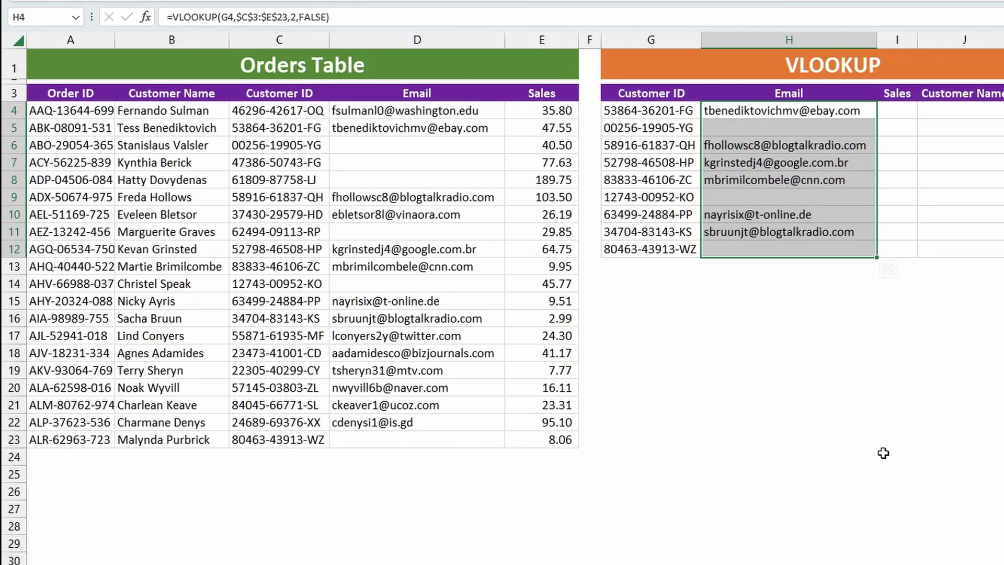
- Start a VLOOKUP formula in I4 with G4 as the lookup value and the absolute table range $C$3:$E$23
click(898, 111)
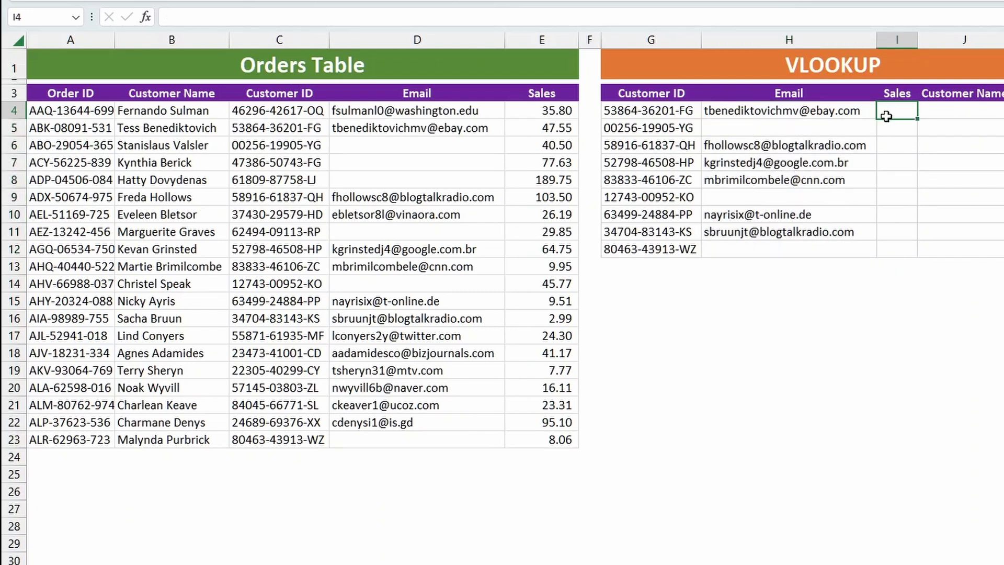
text(=vloo)
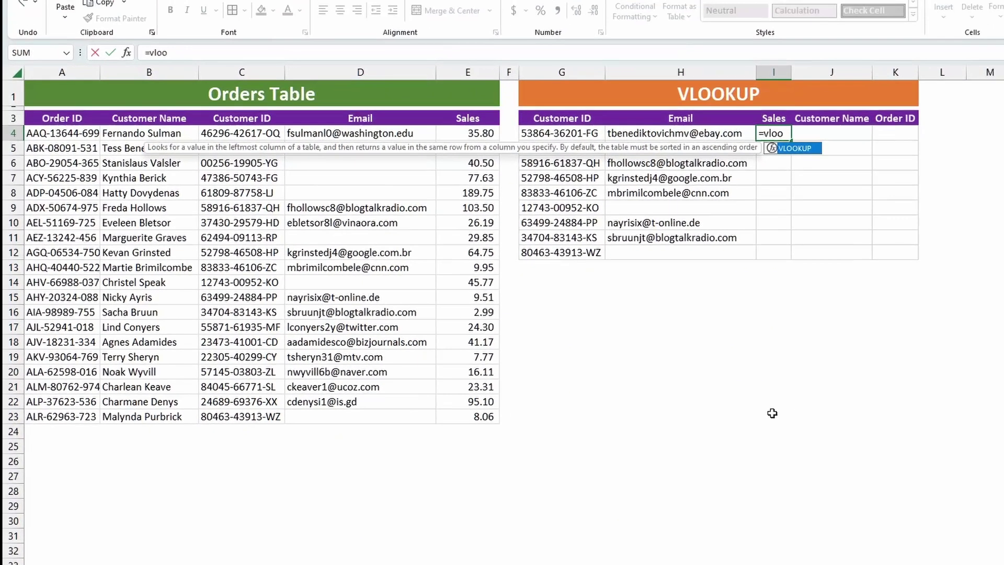
key(Tab)
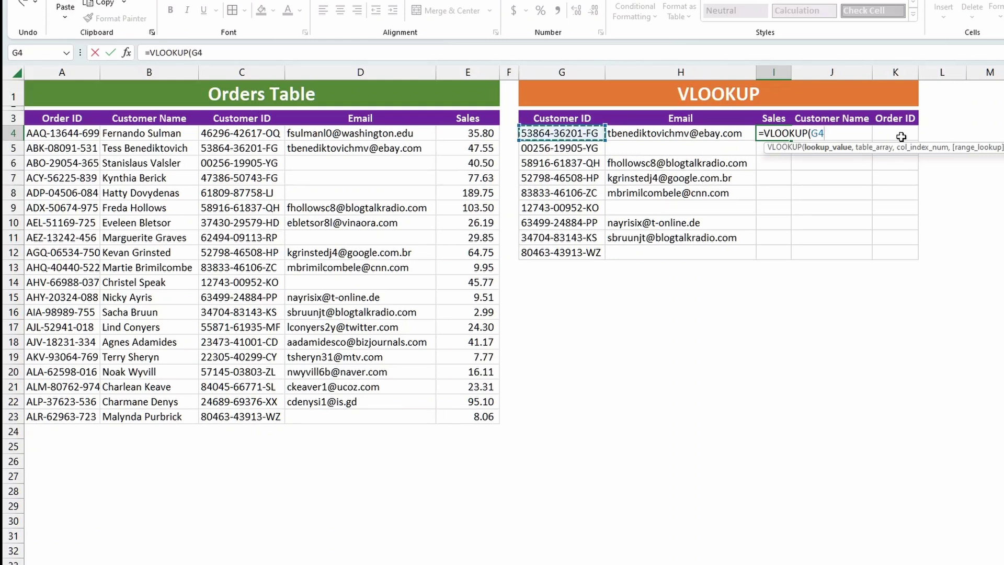
text(,)
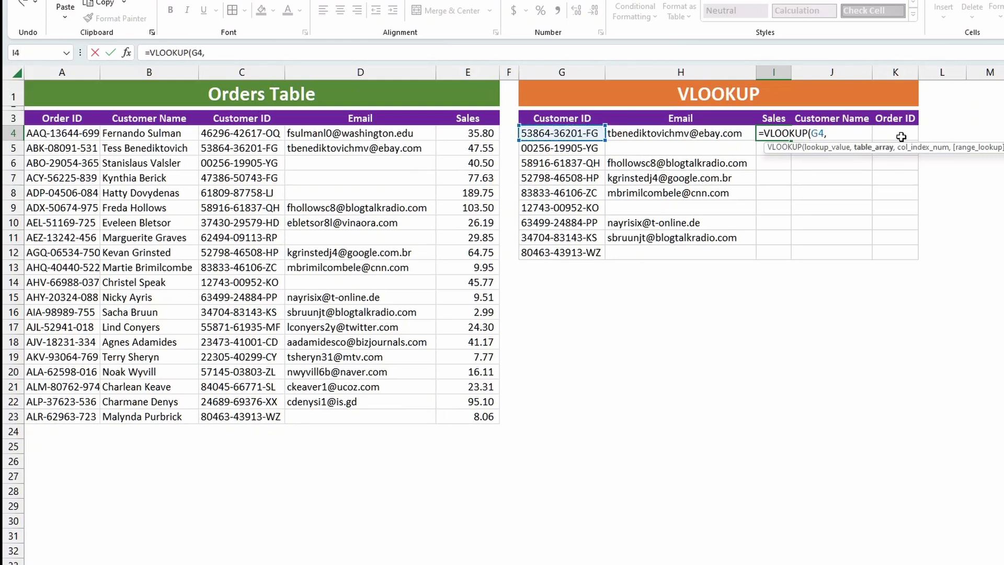
click(266, 120)
drag(266, 120, 462, 417)
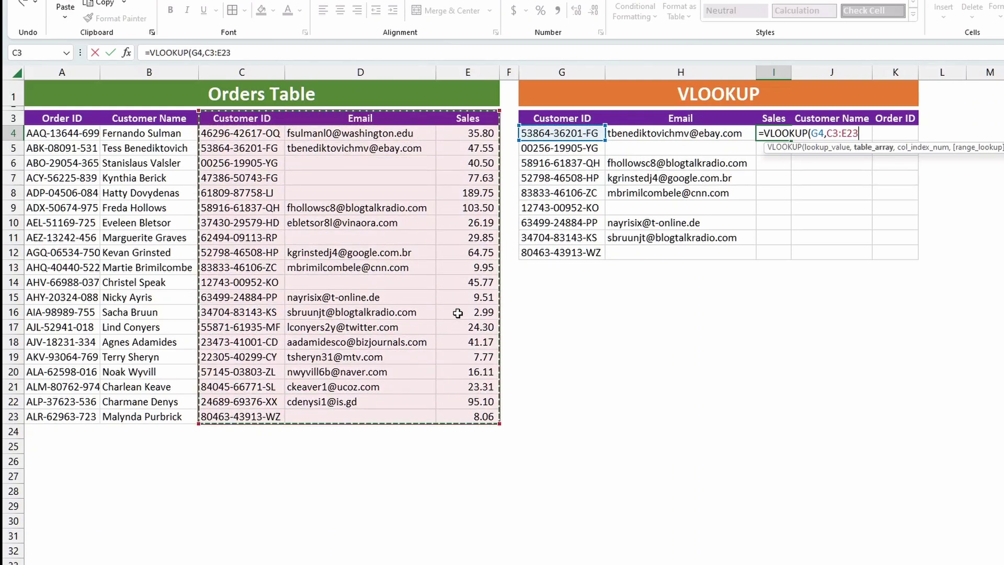
key(F4)
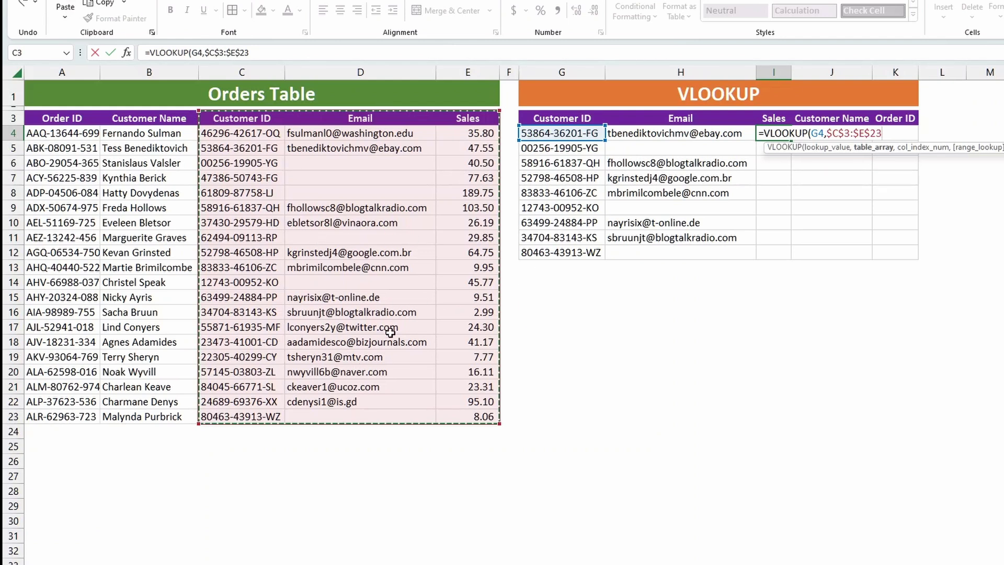
- Complete the I4 formula with column index 3 and FALSE for an exact match
text(,)
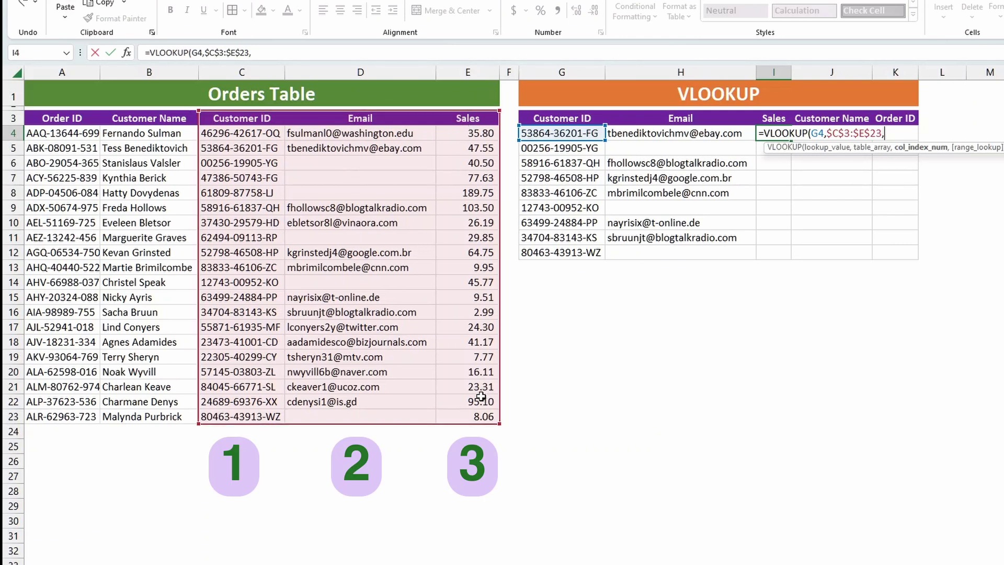
text(3,FALSE)
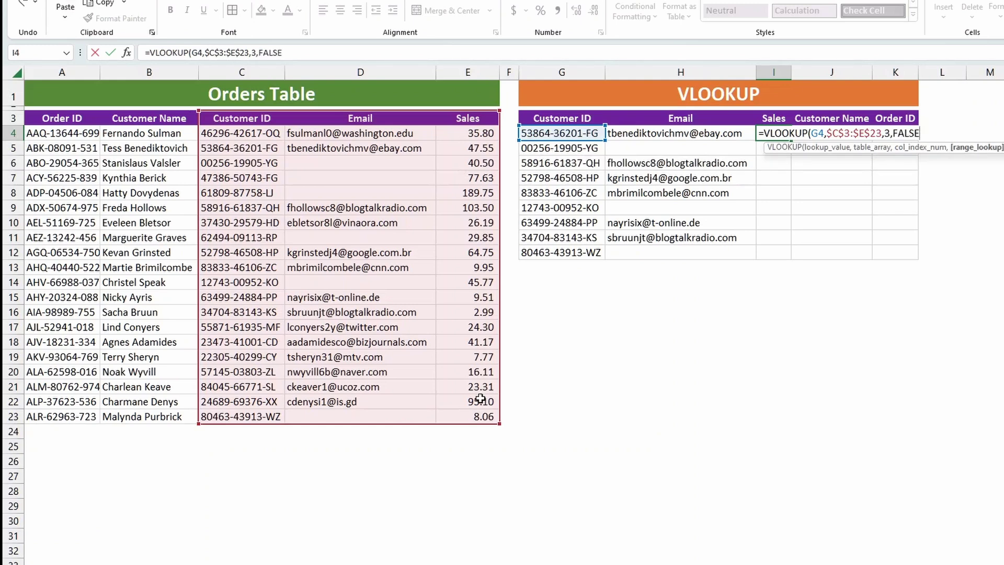
text())
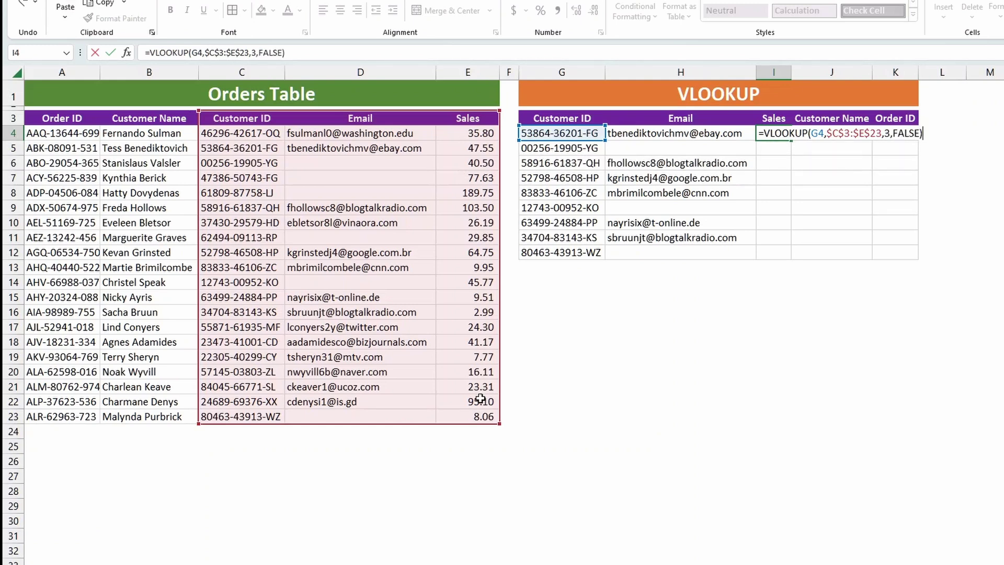
key(Return)
- Fill the I4 formula down the VLOOKUP table's Sales column to I12
click(784, 135)
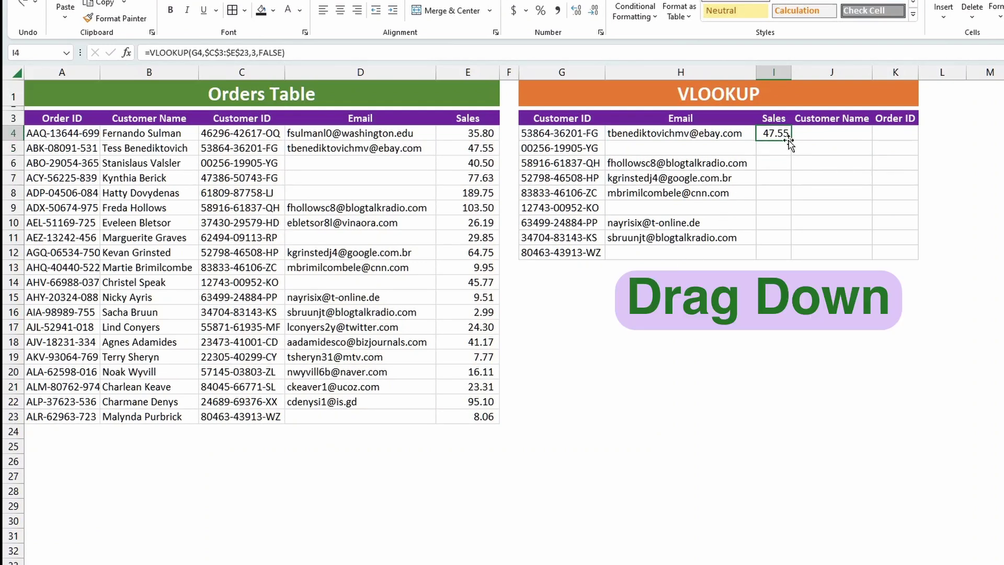
drag(791, 141, 793, 259)
click(768, 329)
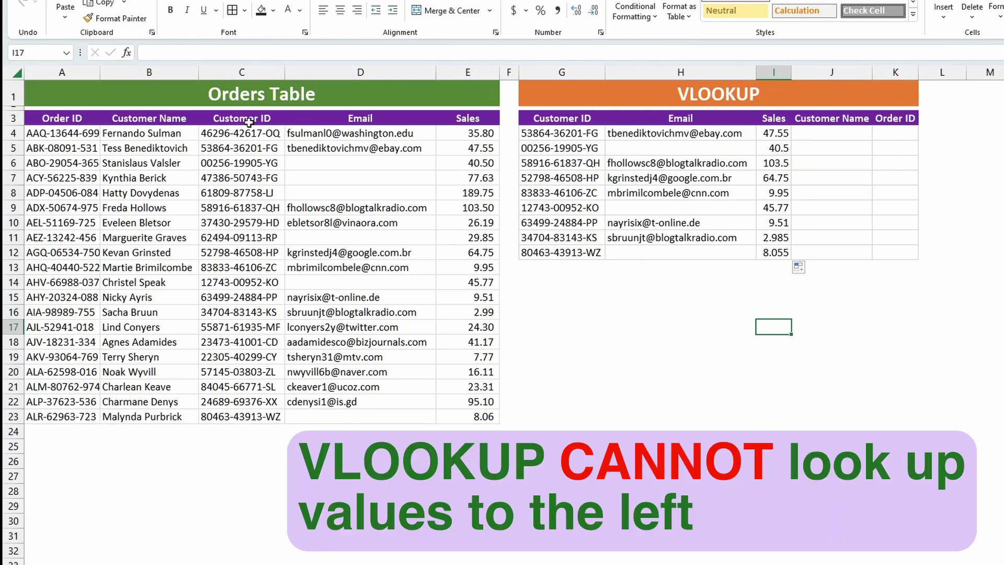
- Examine which Orders Table columns lie to the right and to the left of Customer ID
drag(247, 121, 481, 416)
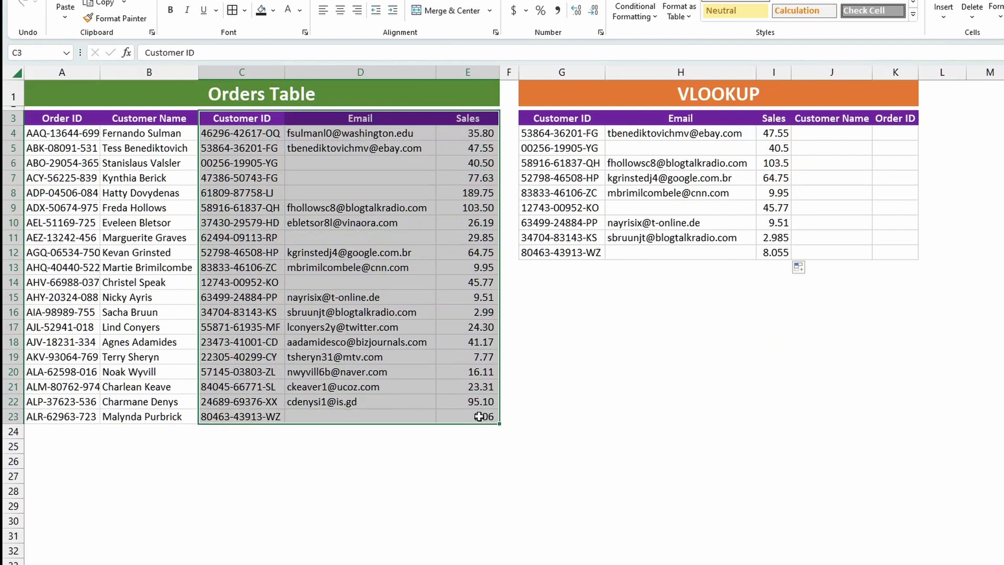
click(361, 178)
click(366, 72)
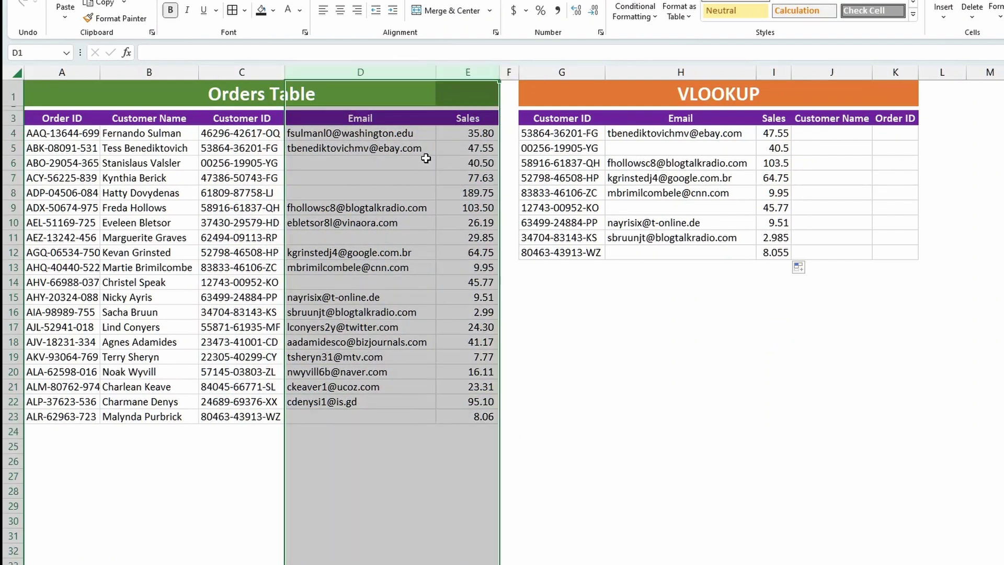
click(400, 208)
drag(62, 72, 149, 72)
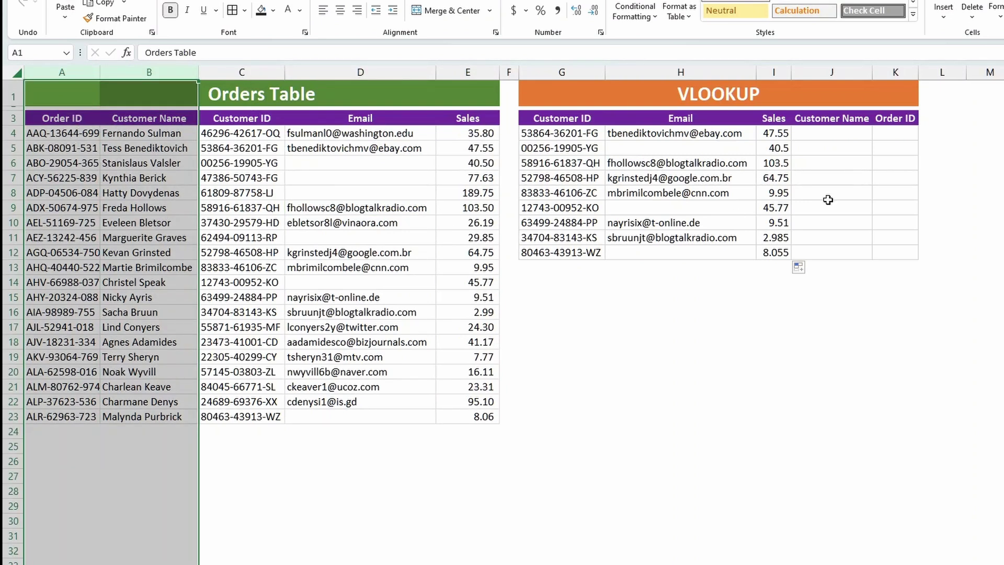
- Start a VLOOKUP formula in J4 with G4 as the lookup value and the absolute table range $A$3:$C$23
click(849, 134)
text(=vloo)
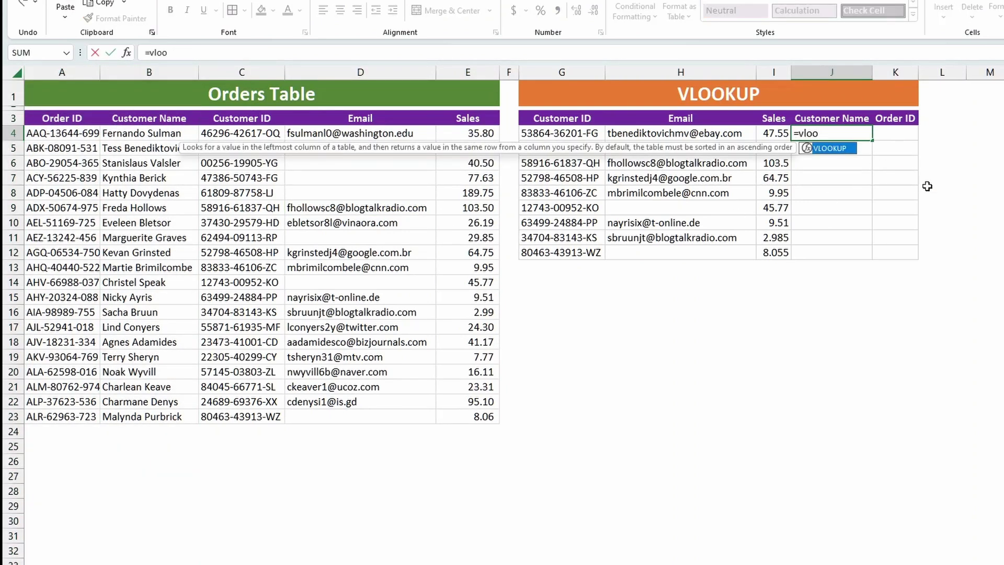
key(Tab)
click(565, 133)
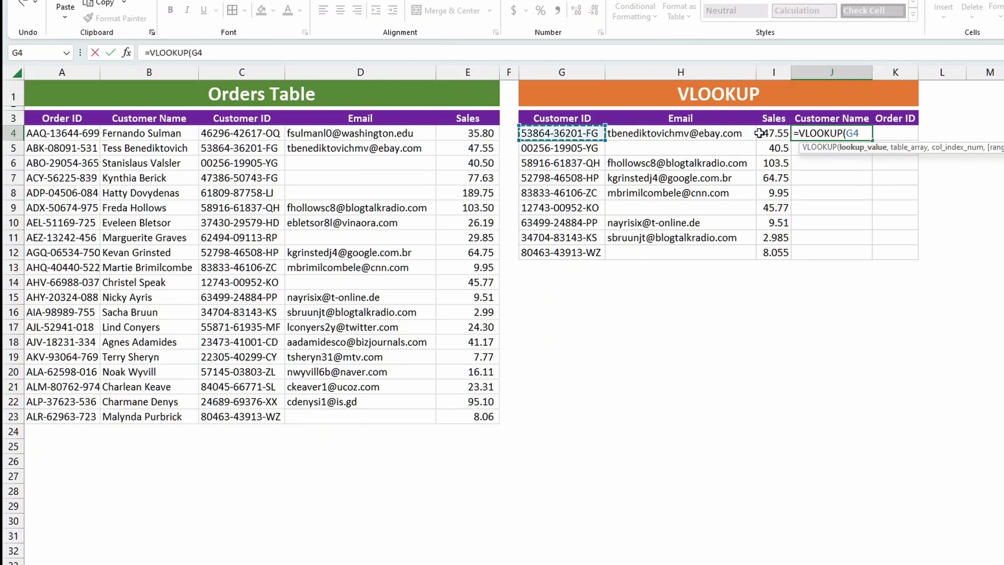
text(,)
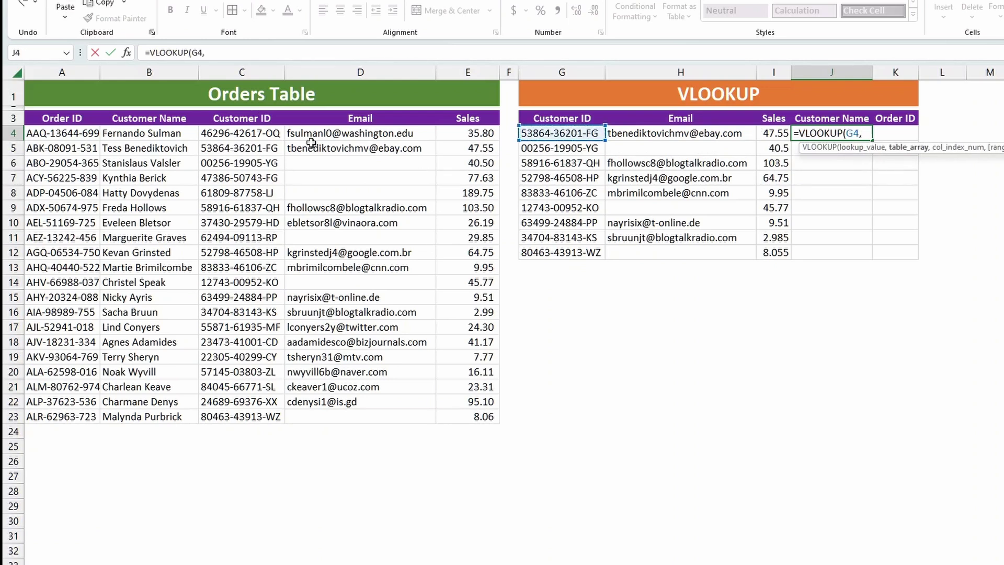
drag(47, 120, 236, 418)
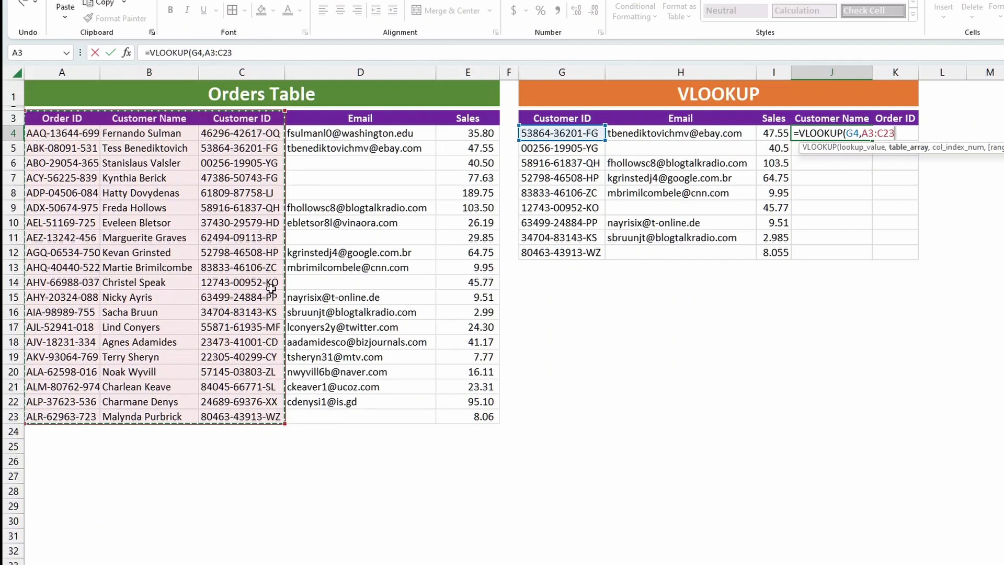
key(F4)
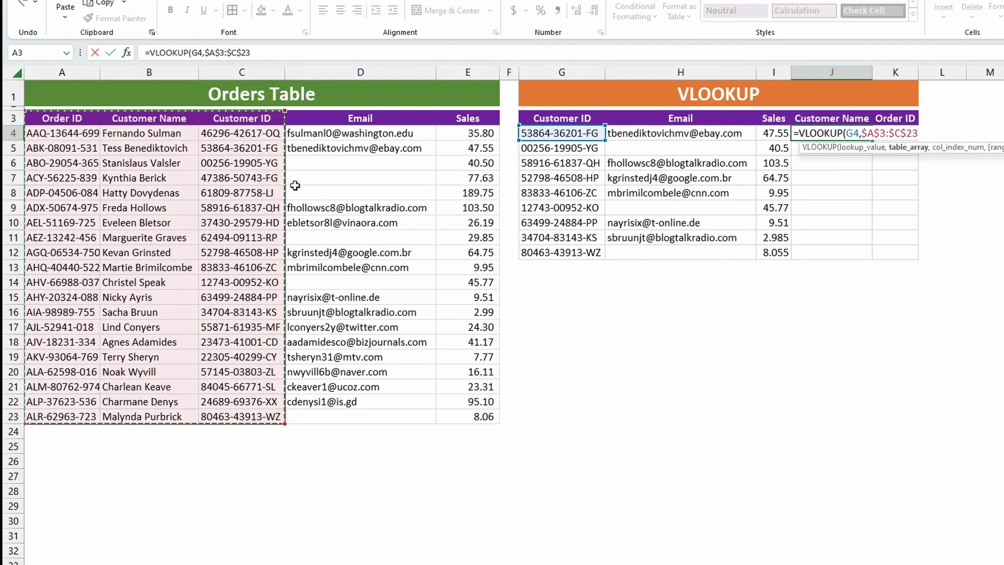
- Complete the J4 formula with column index 0 and FALSE, and fill it down the Customer Name column to J12
text(,0)
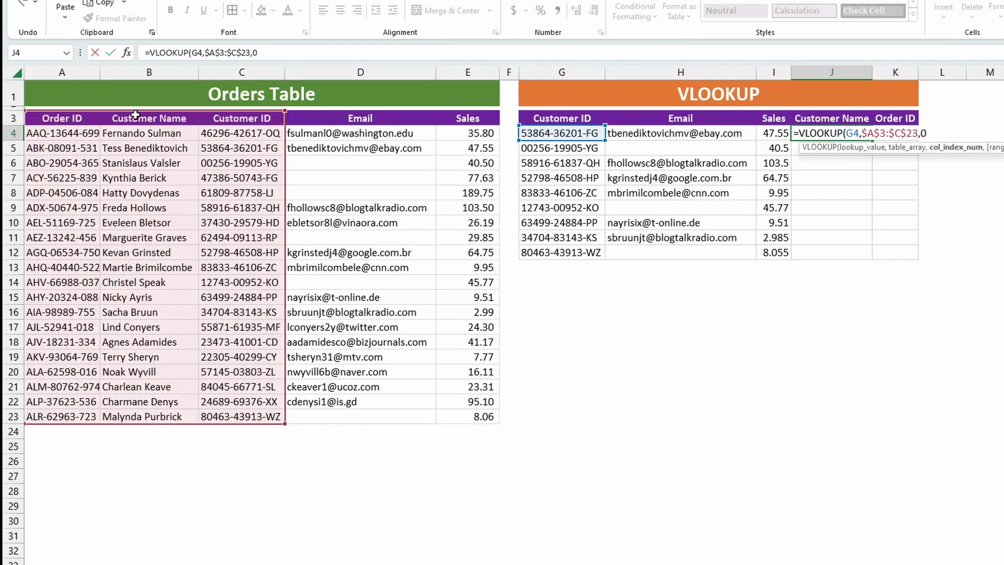
text(,F)
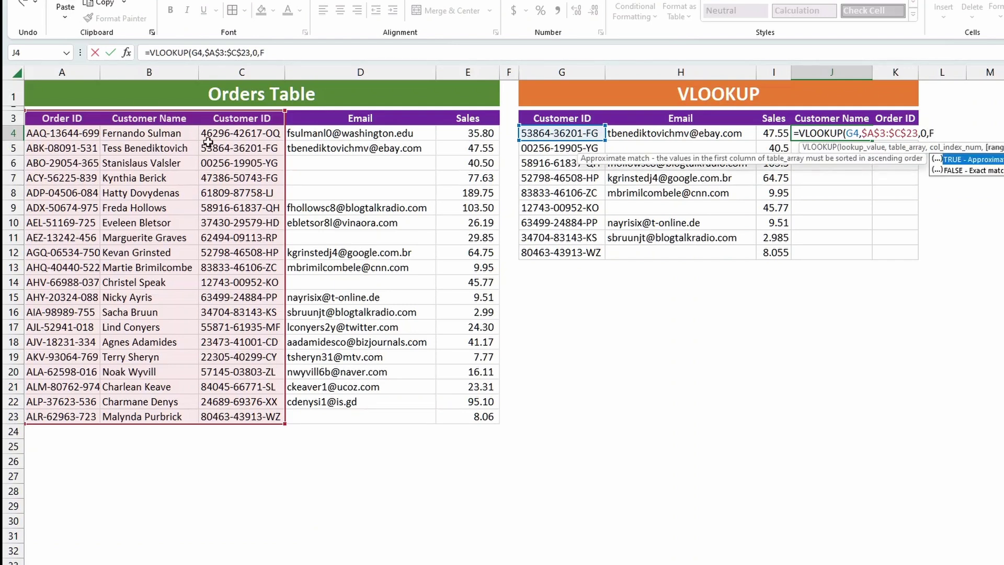
text(ALSE))
key(Return)
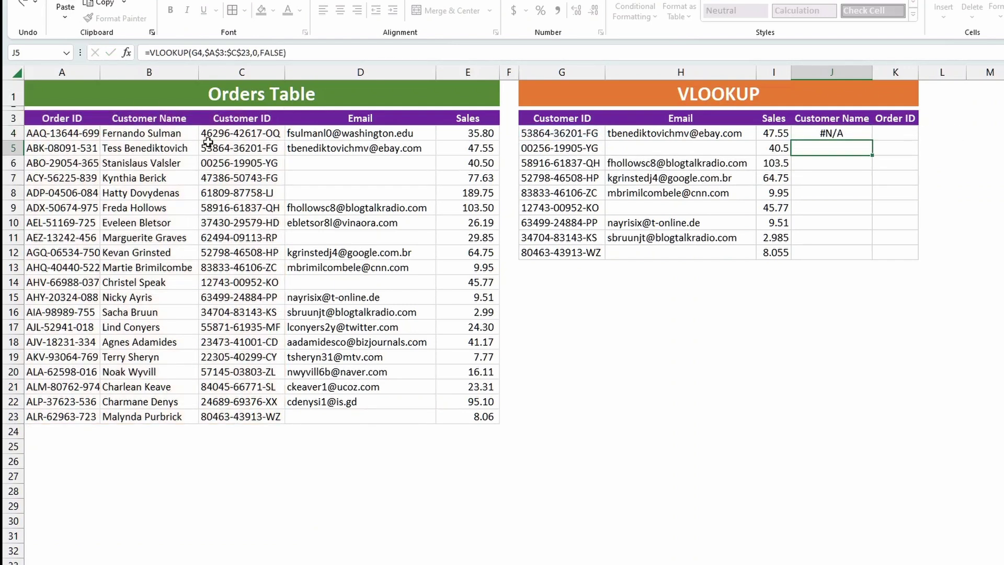
click(847, 137)
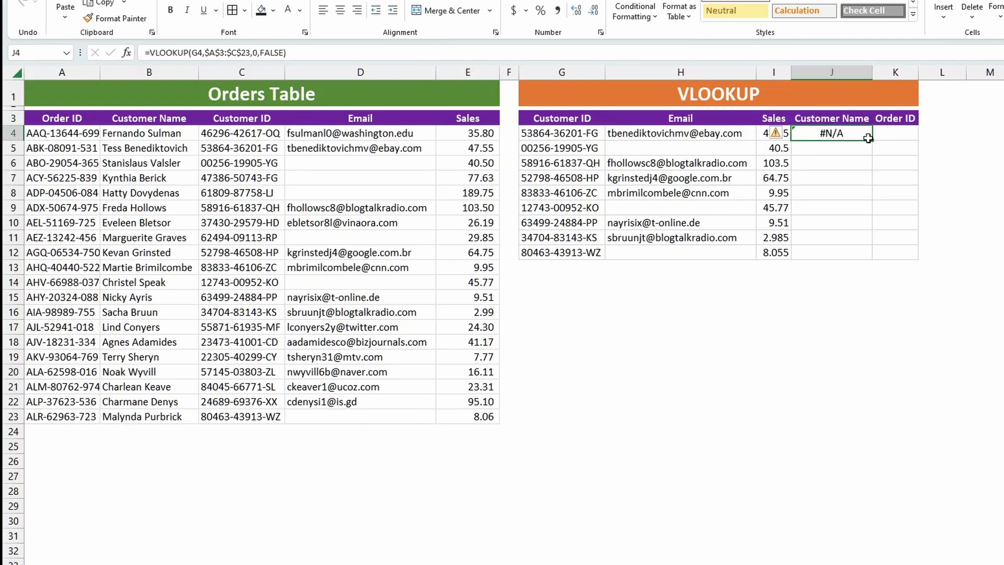
double_click(872, 140)
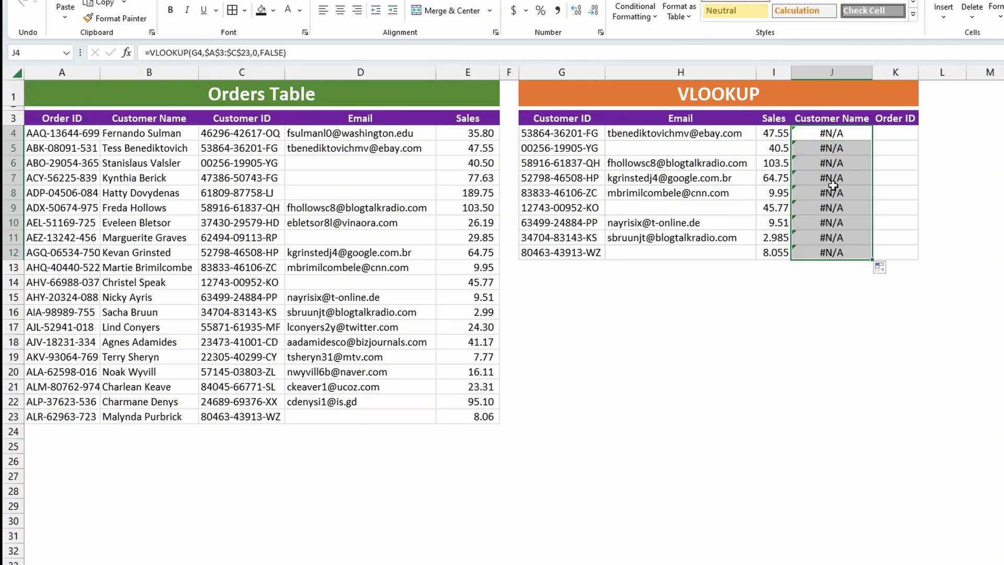
- Start a VLOOKUP formula in K4 with G4 as the lookup value and the absolute table range $A$3:$C$23
click(894, 137)
text(=VLOO)
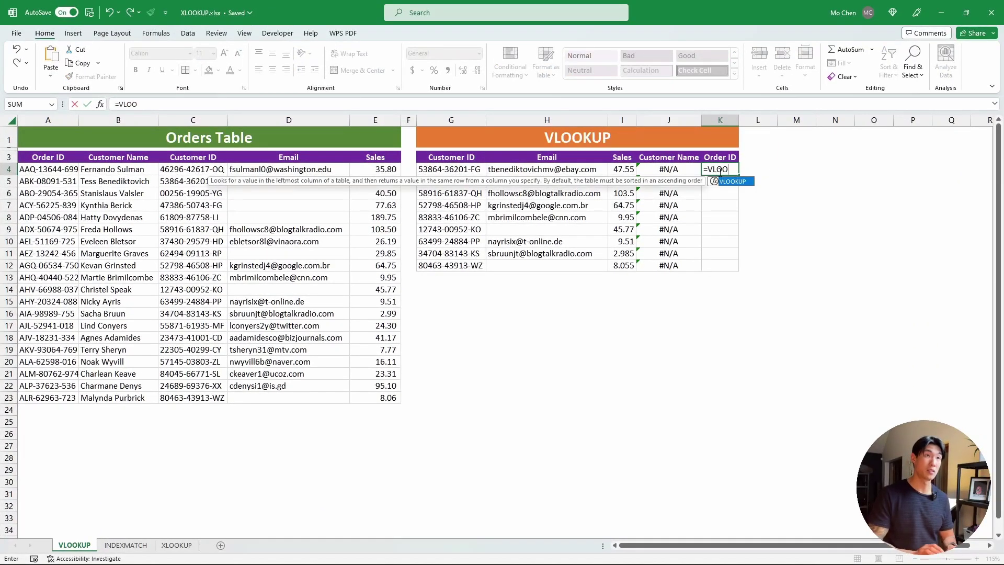
text(KUP()
click(451, 169)
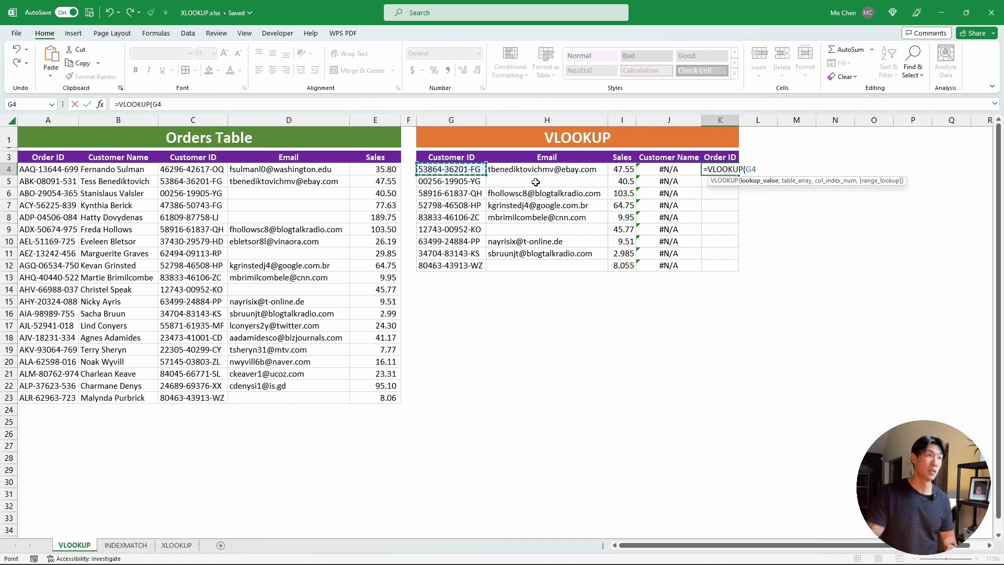
text(,)
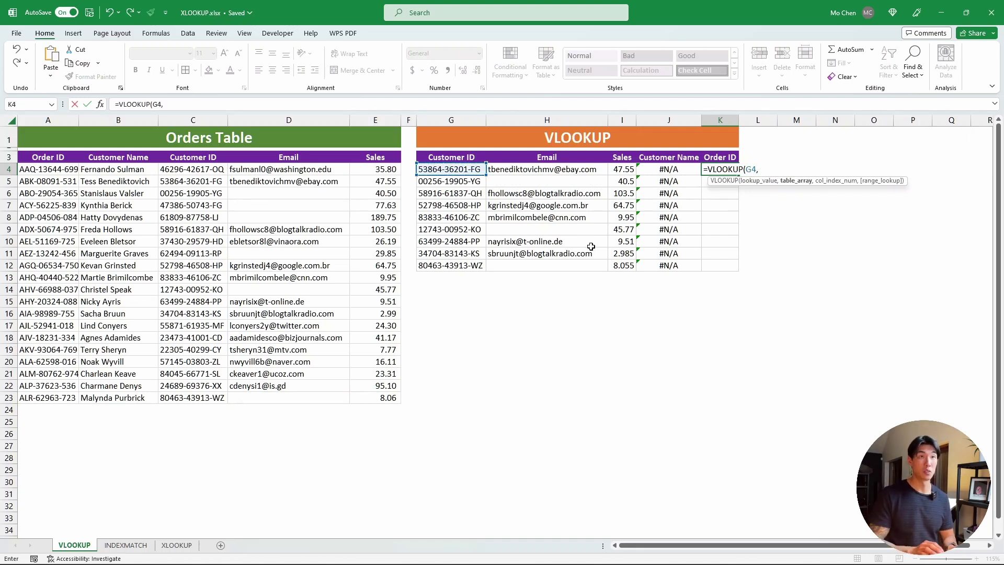
drag(48, 160, 197, 397)
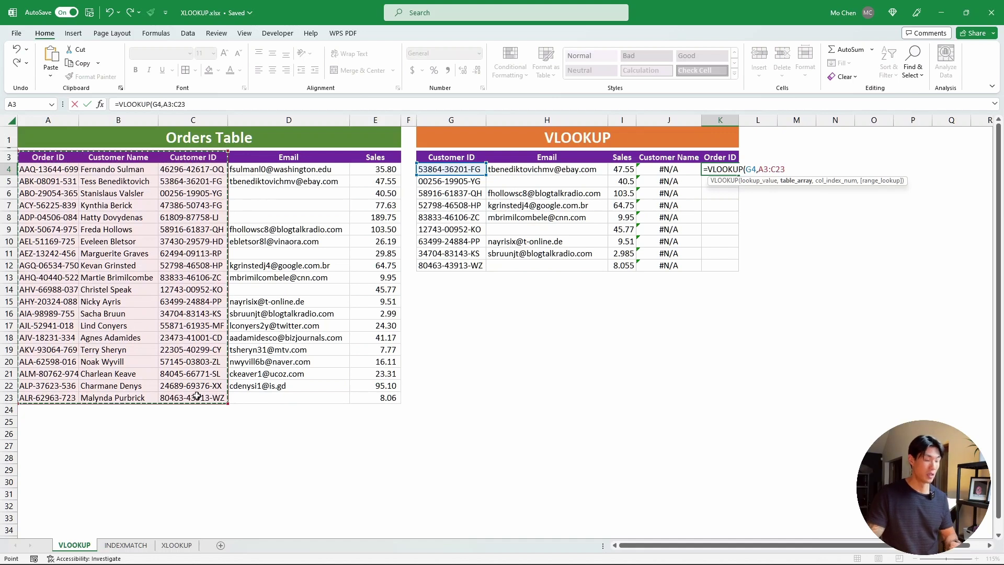
key(F4)
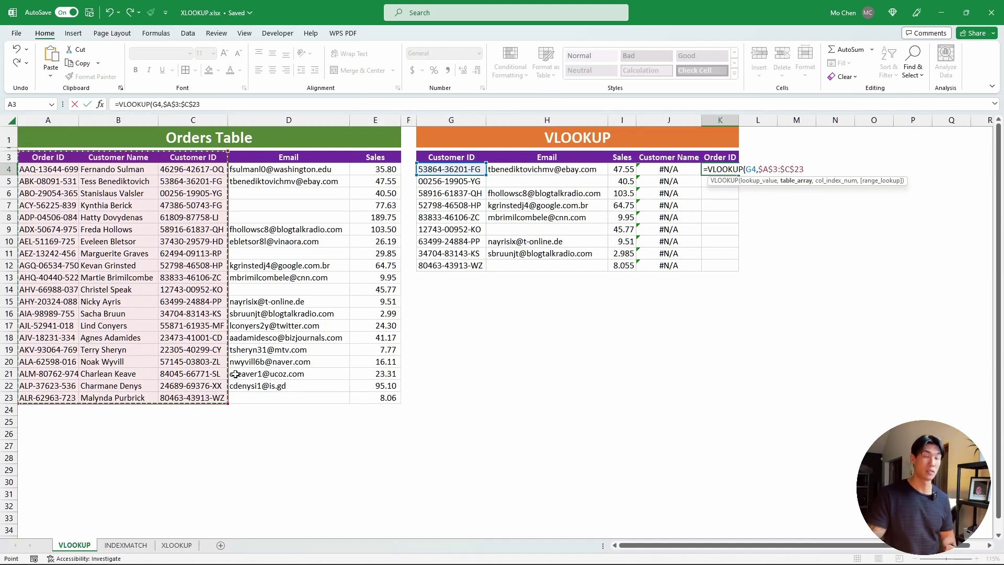
- Complete the K4 formula with column index -1 and FALSE, and fill it down the Order ID column to K12
text(,-1)
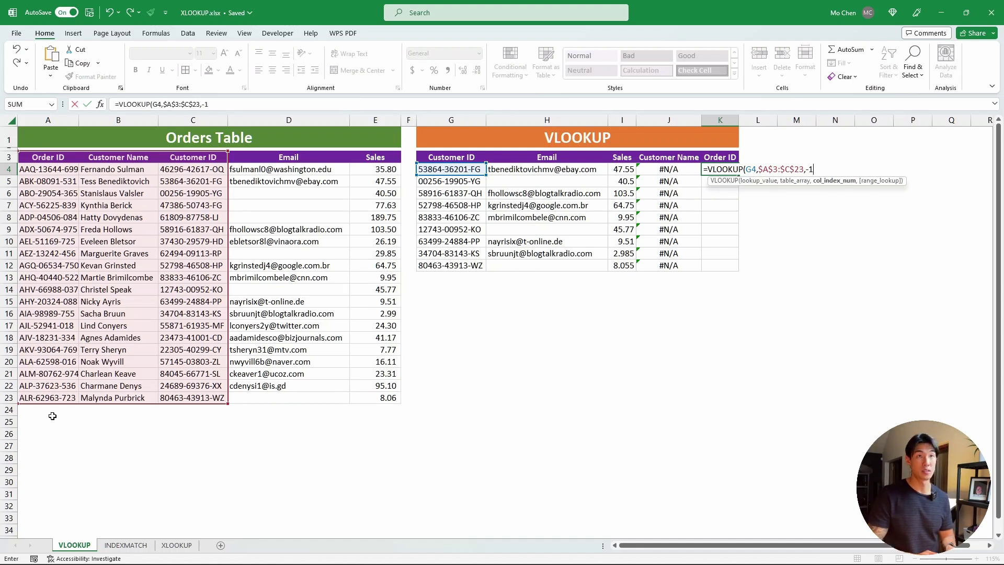
text(,FALSE)
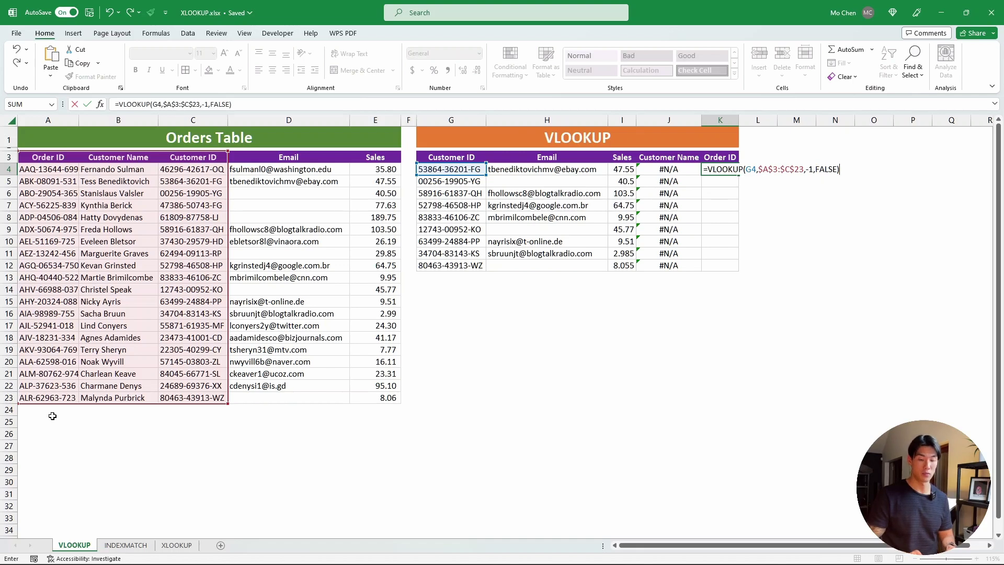
key(Return)
click(713, 170)
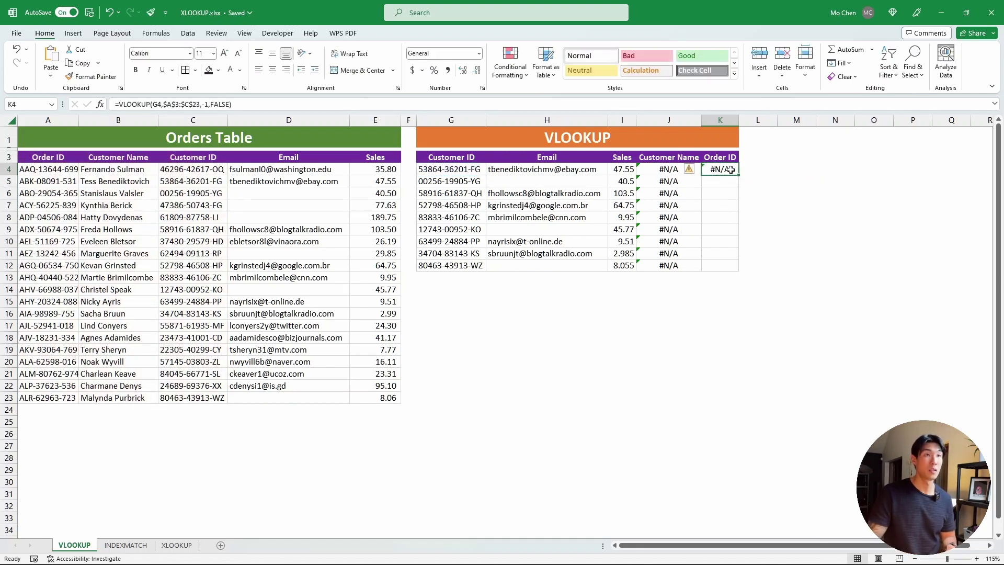
drag(738, 175, 750, 270)
click(783, 251)
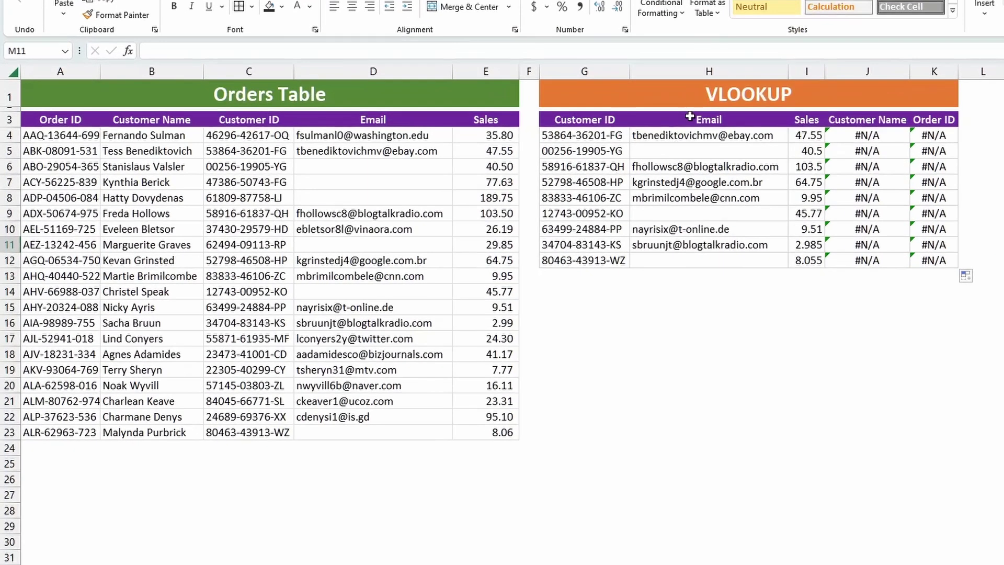
- Compare the VLOOKUP table's Email and Sales results with its Customer Name and Order ID results
drag(532, 156, 623, 253)
drag(809, 246, 814, 262)
click(806, 323)
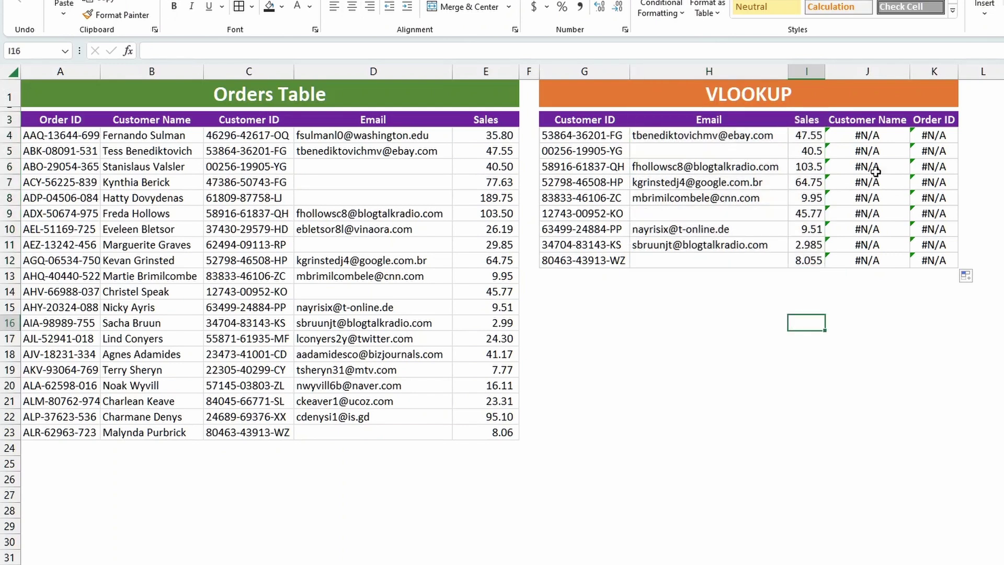
click(875, 120)
drag(875, 120, 941, 260)
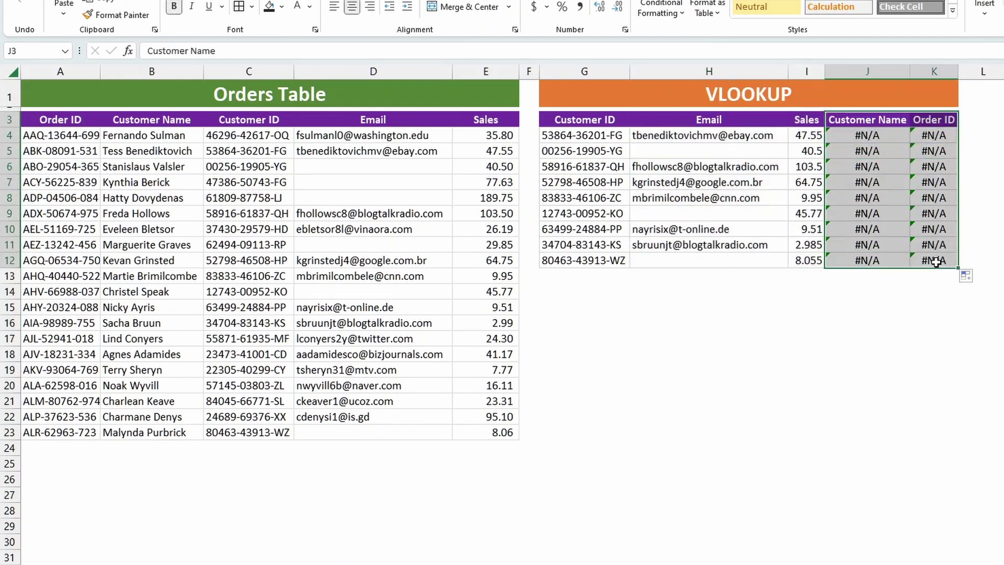
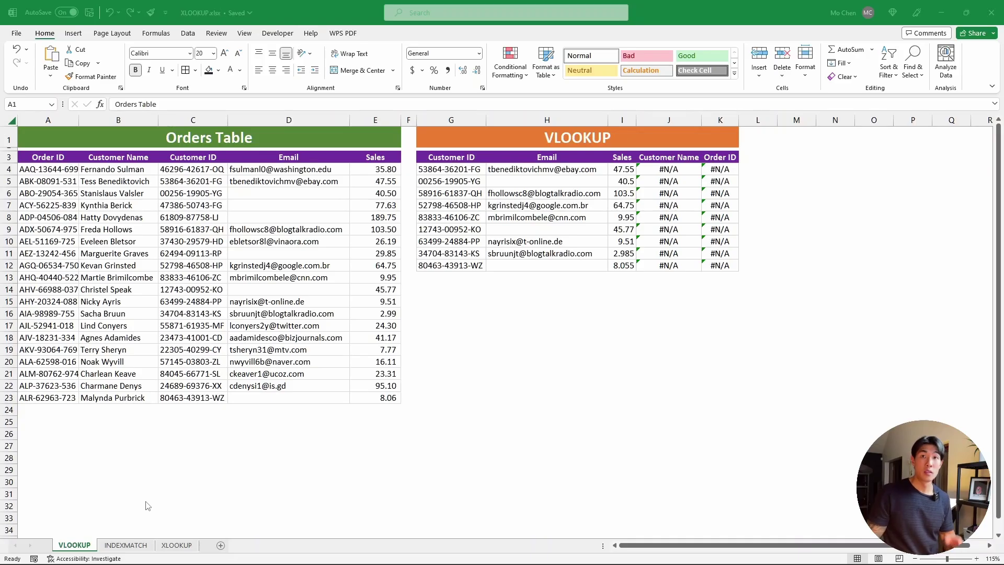
- Switch to the INDEXMATCH sheet and look over its empty Email column and the first Customer ID
click(137, 546)
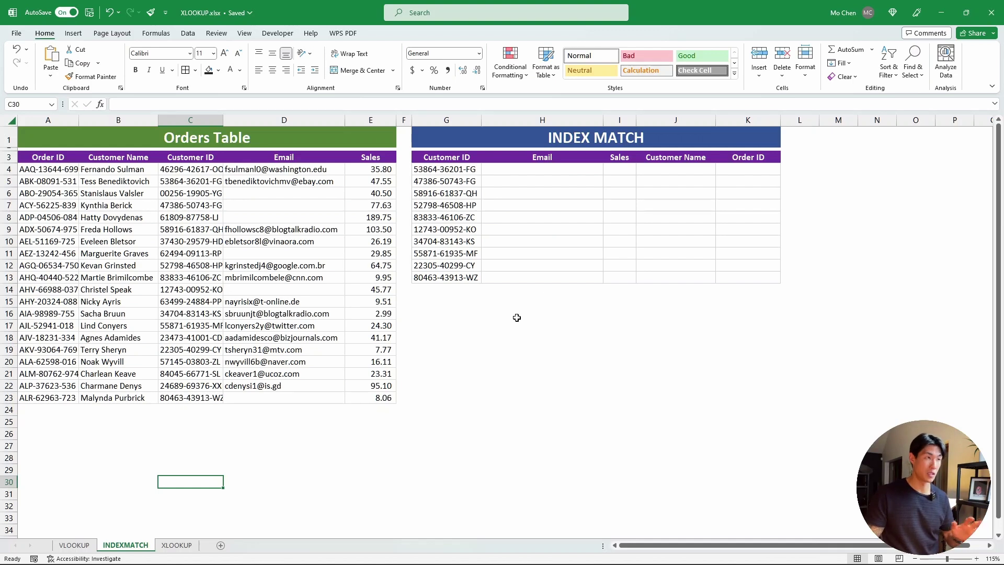
click(558, 132)
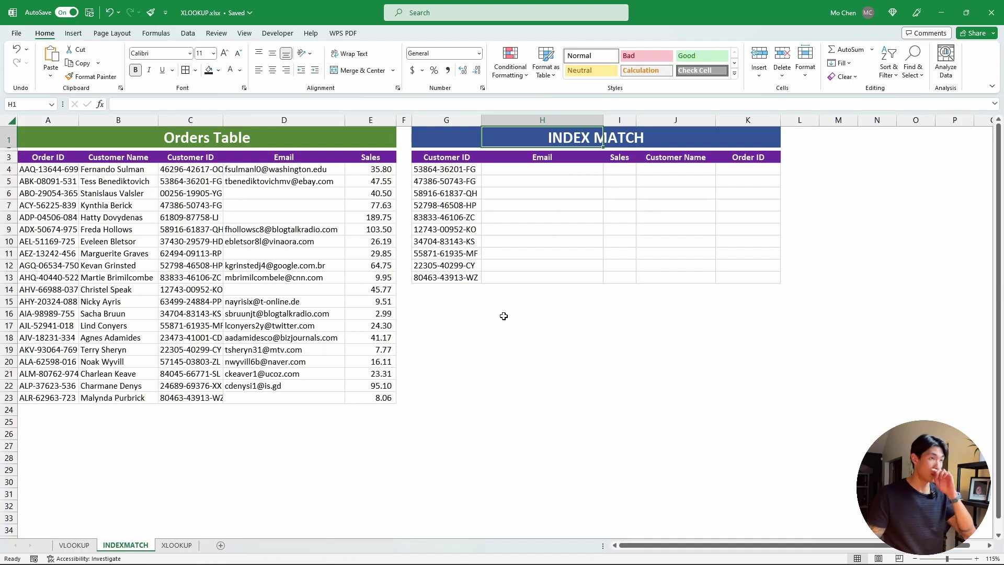
click(504, 315)
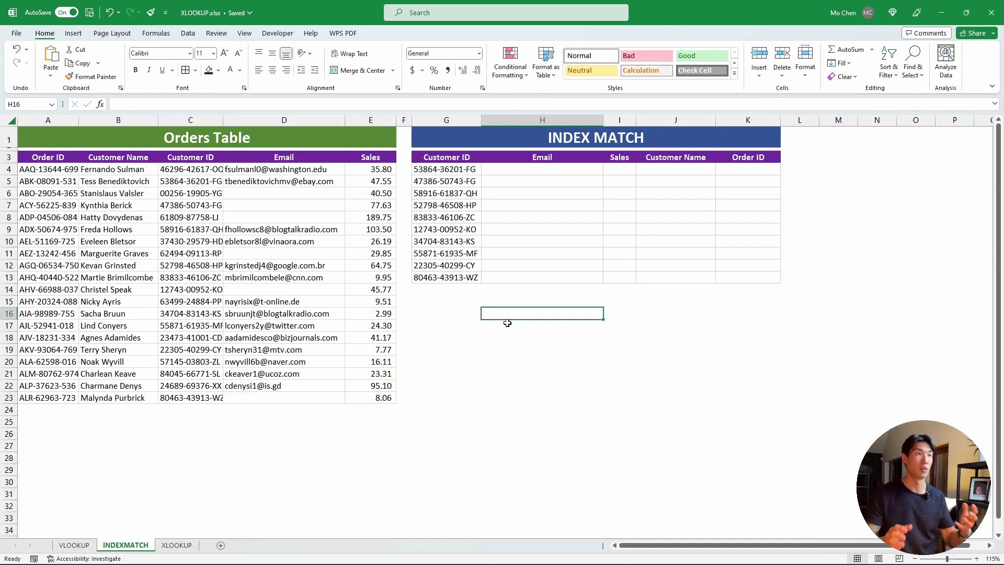
click(510, 328)
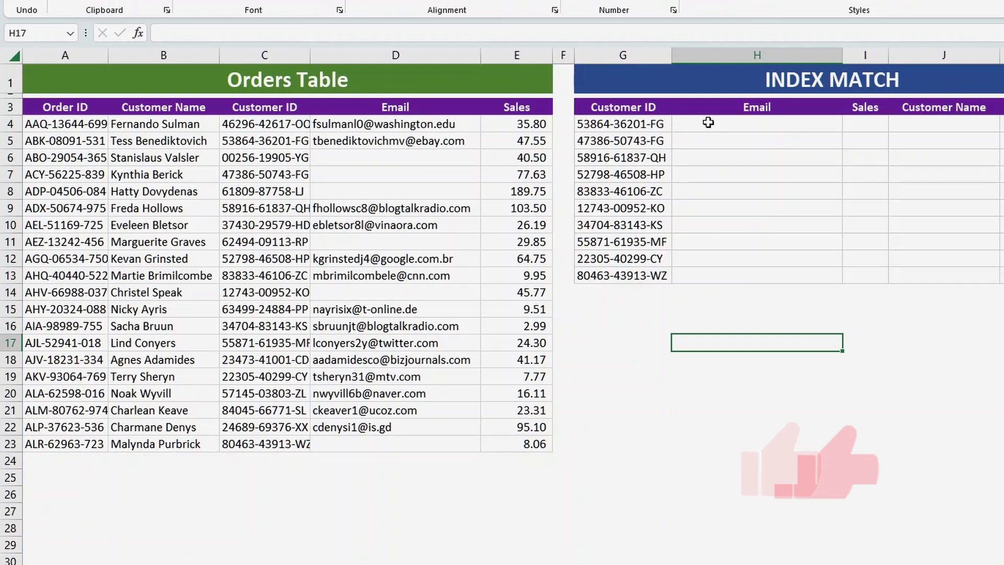
click(706, 126)
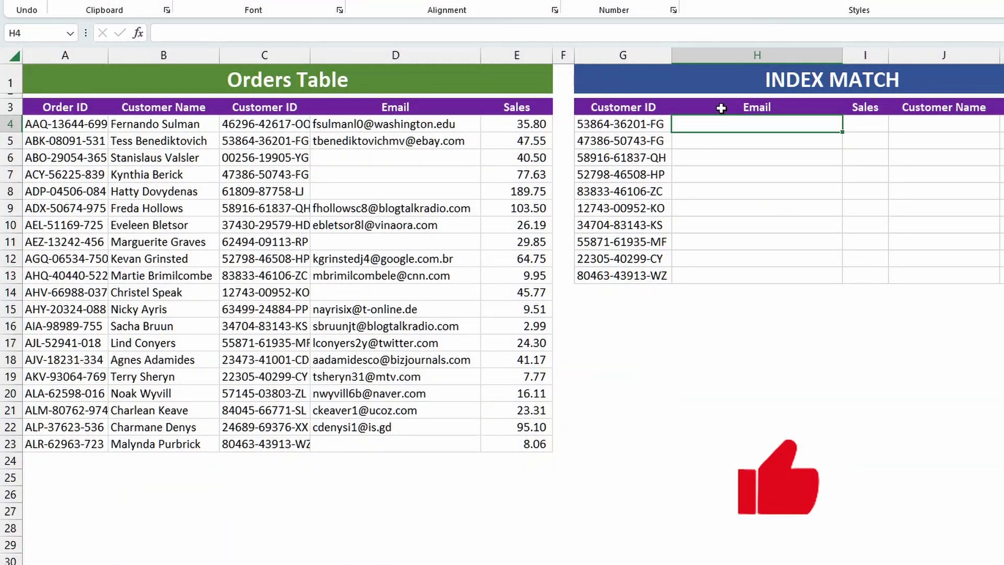
click(724, 108)
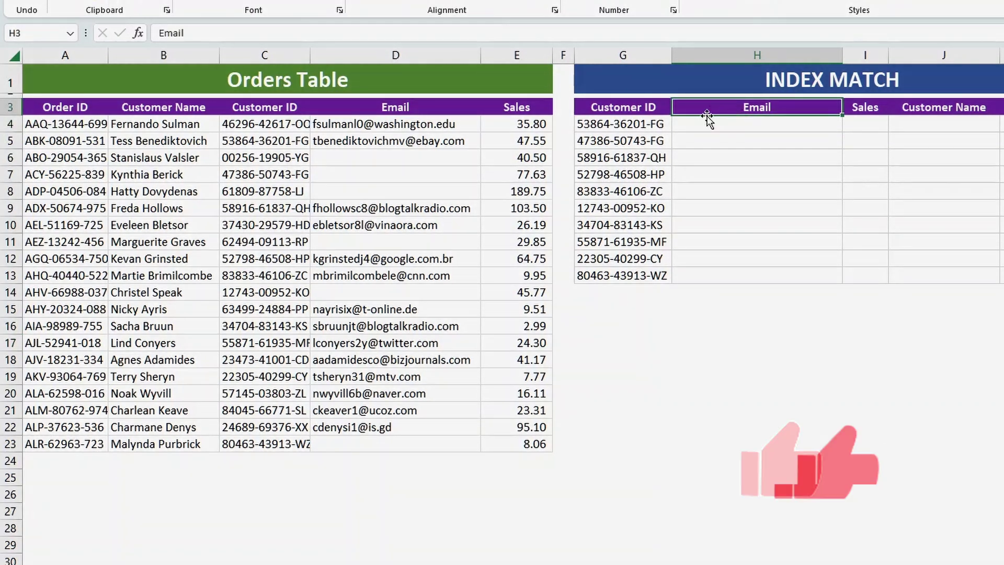
click(642, 127)
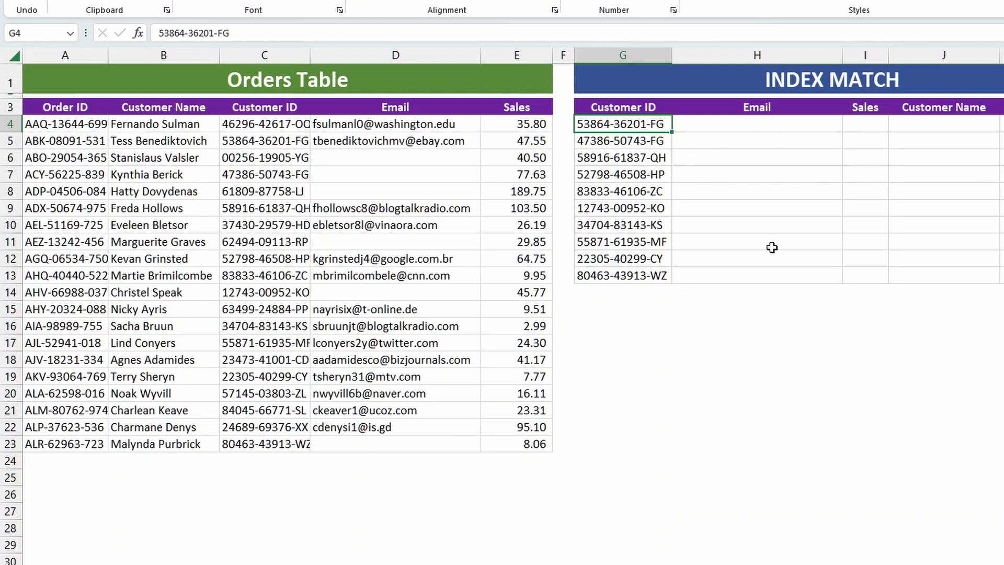
- Examine the Orders Table range, the first lookup Customer ID and the Email column it has to be looked up in
drag(98, 103, 523, 444)
click(721, 428)
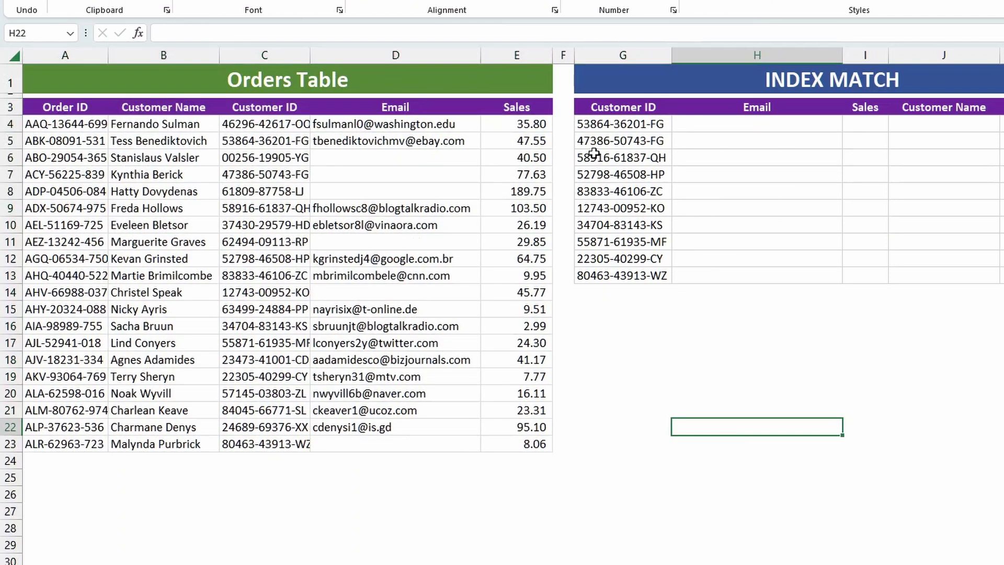
click(605, 123)
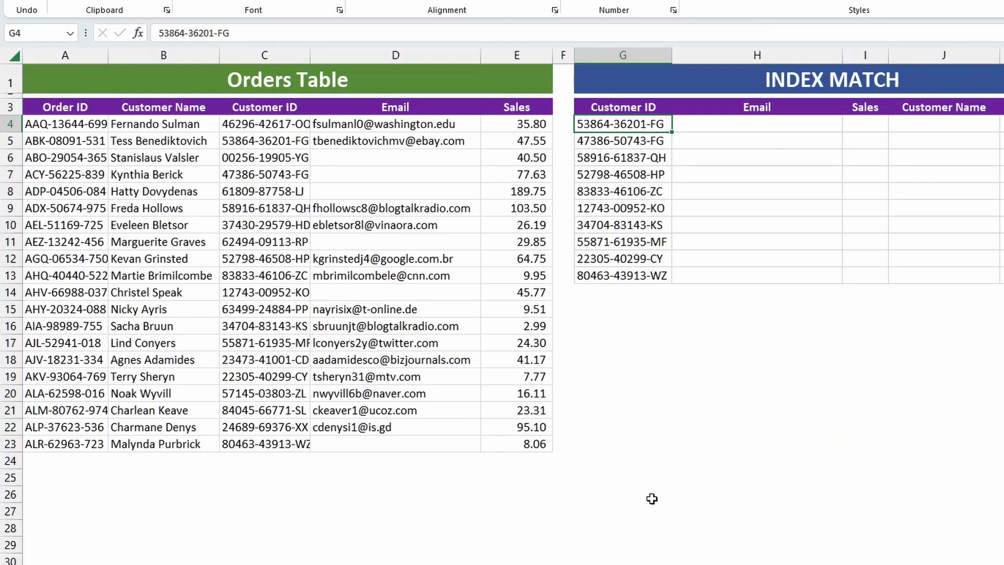
click(652, 498)
click(762, 106)
drag(412, 119, 492, 463)
click(655, 425)
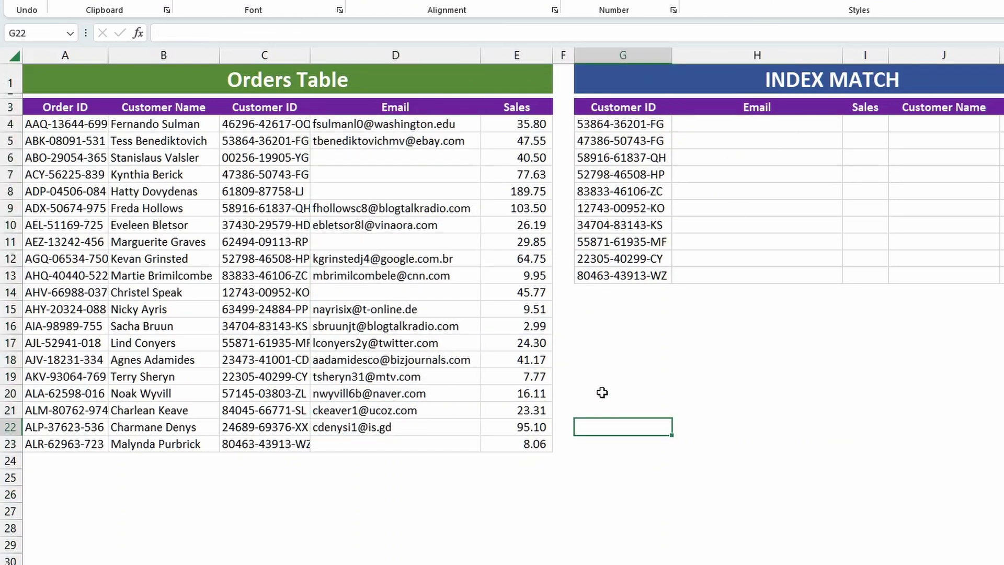
- Examine how the row and column positions in the Orders Table together locate the email in D5
click(349, 140)
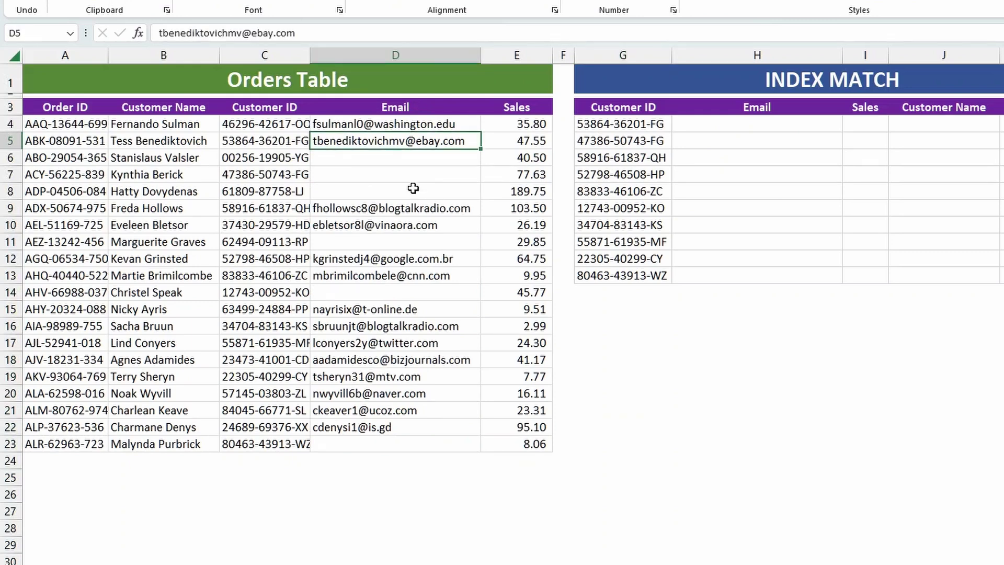
click(49, 107)
drag(10, 107, 7, 137)
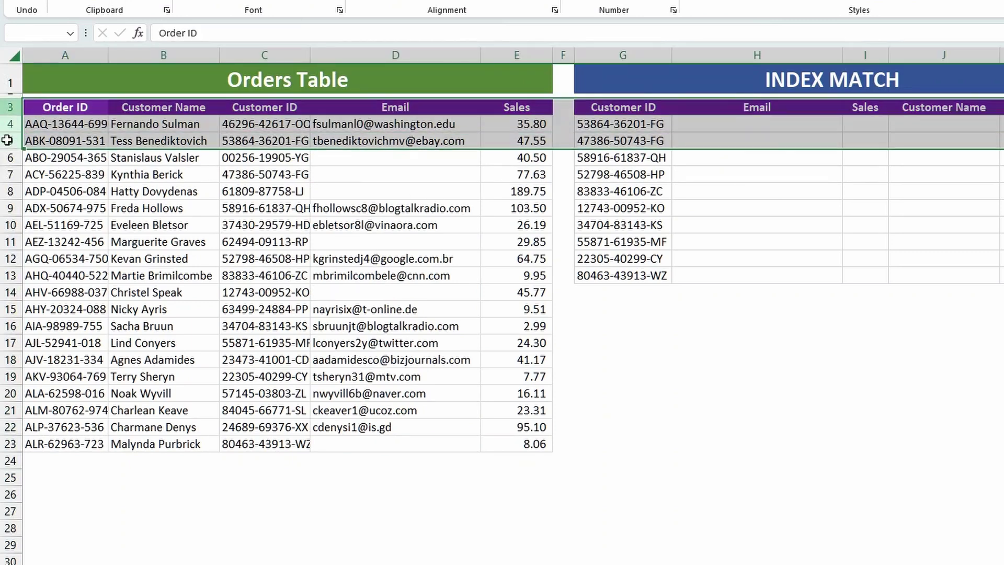
click(257, 208)
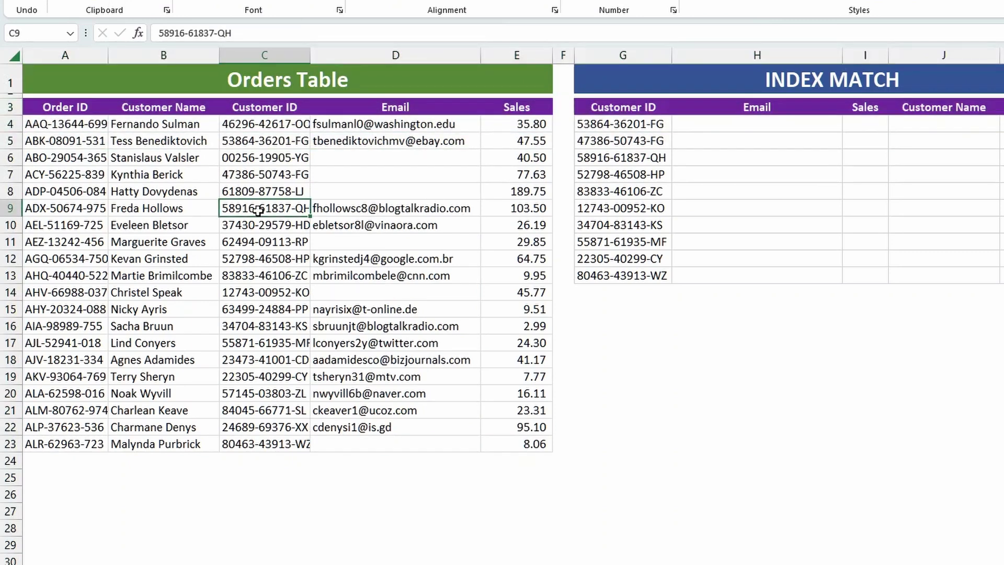
click(397, 107)
drag(61, 56, 353, 54)
click(607, 328)
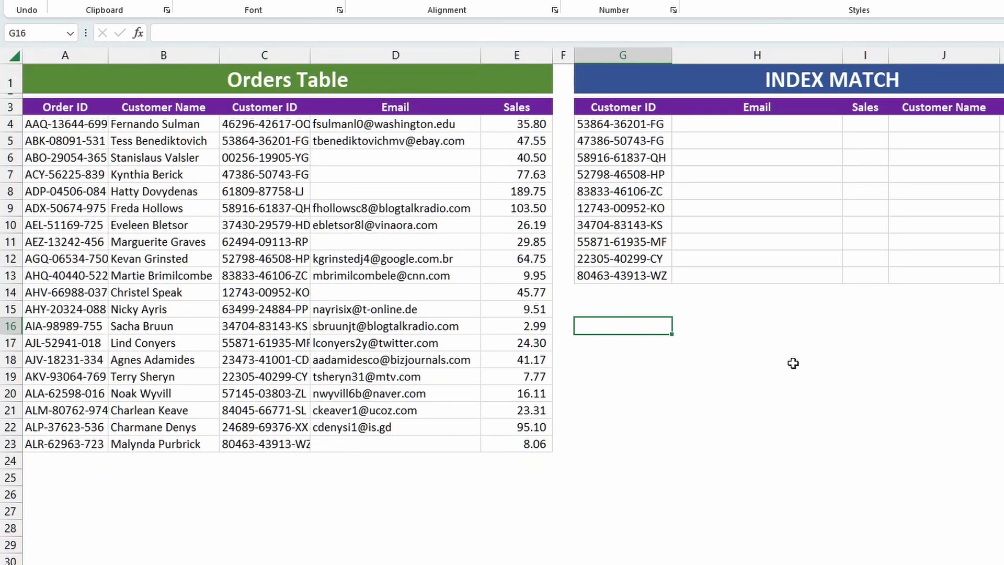
click(355, 141)
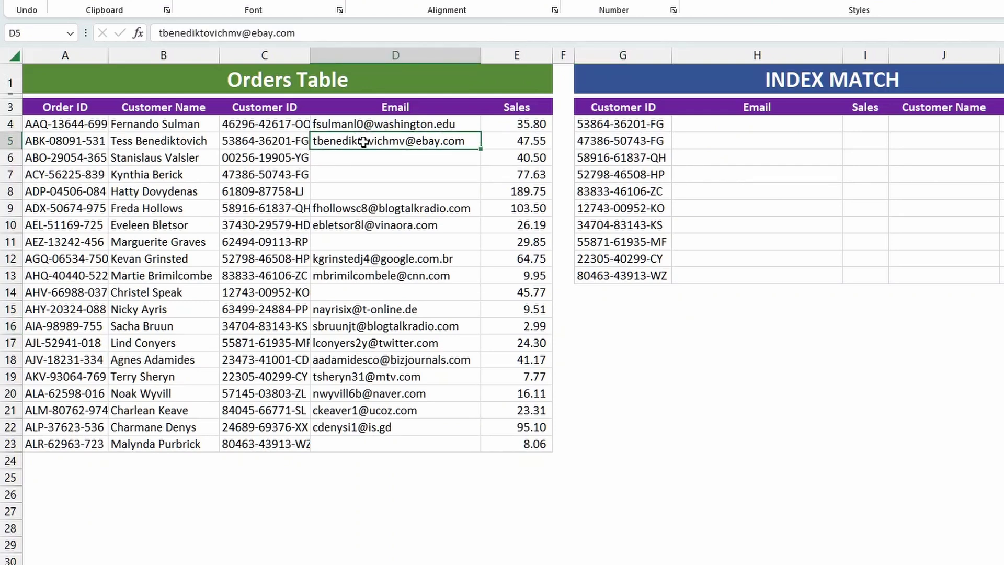
click(11, 140)
ctrl+click(402, 55)
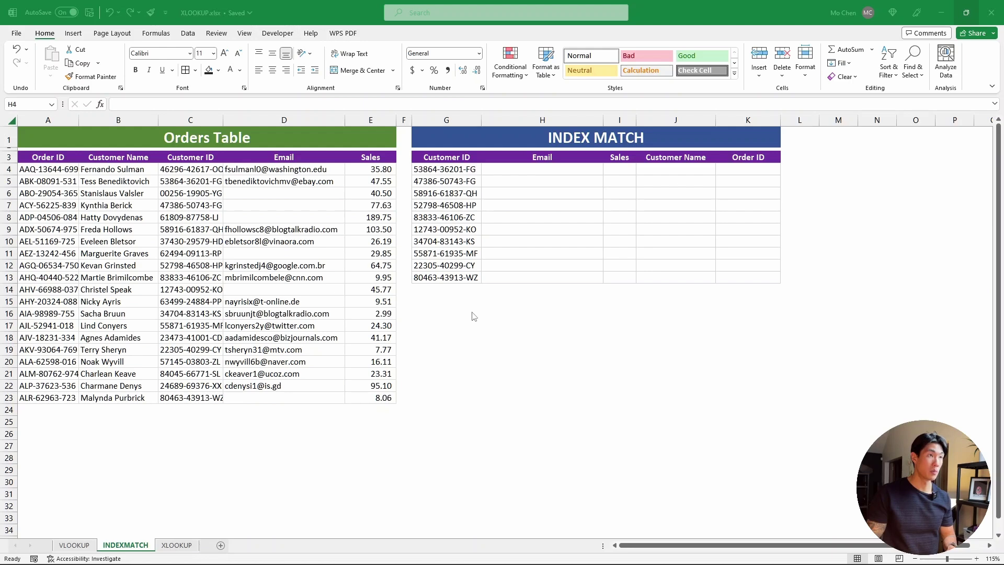
- Copy the first Customer ID from G4 of the INDEX MATCH table into G15
click(757, 124)
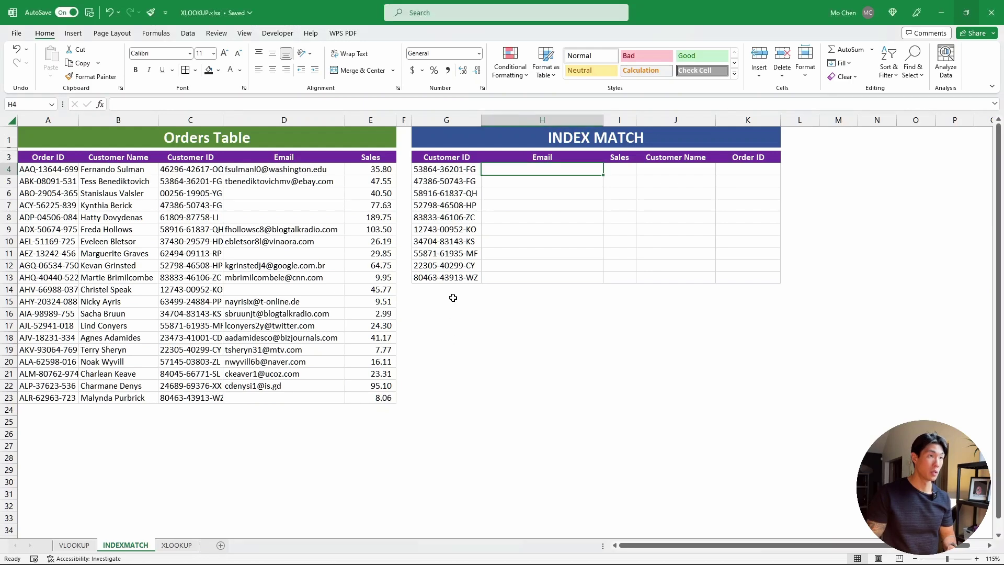
click(456, 300)
click(458, 169)
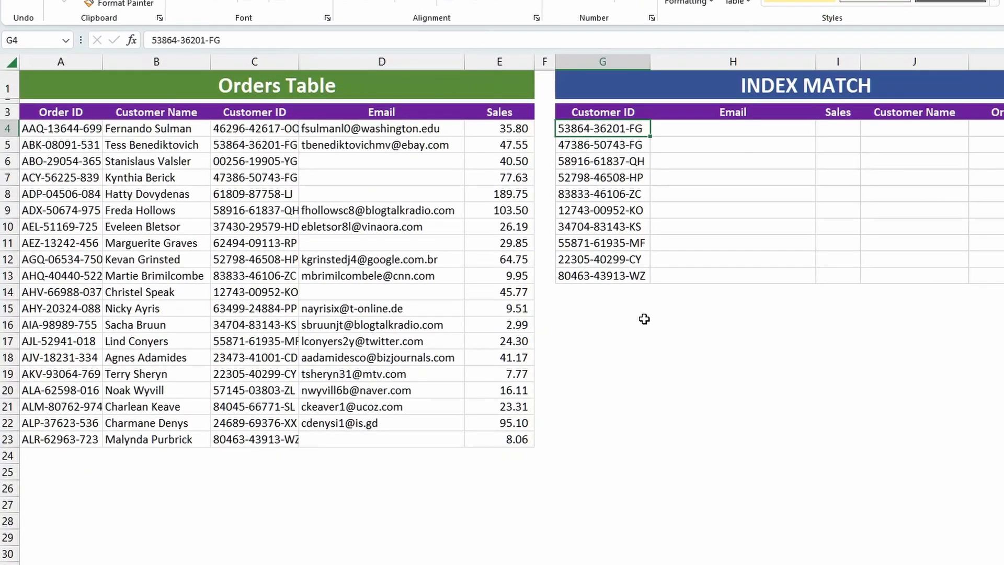
key(ctrl+c)
click(607, 311)
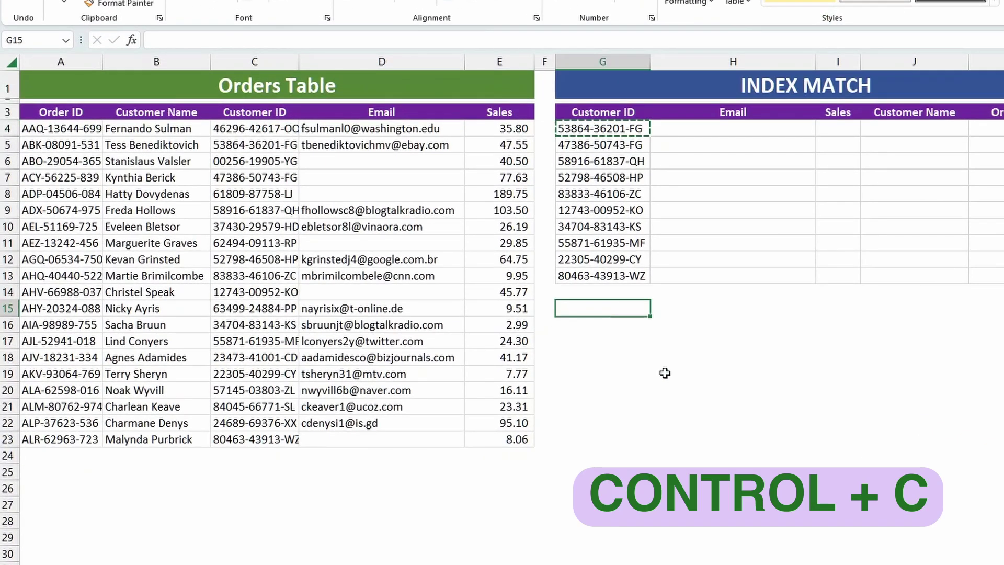
key(ctrl+v)
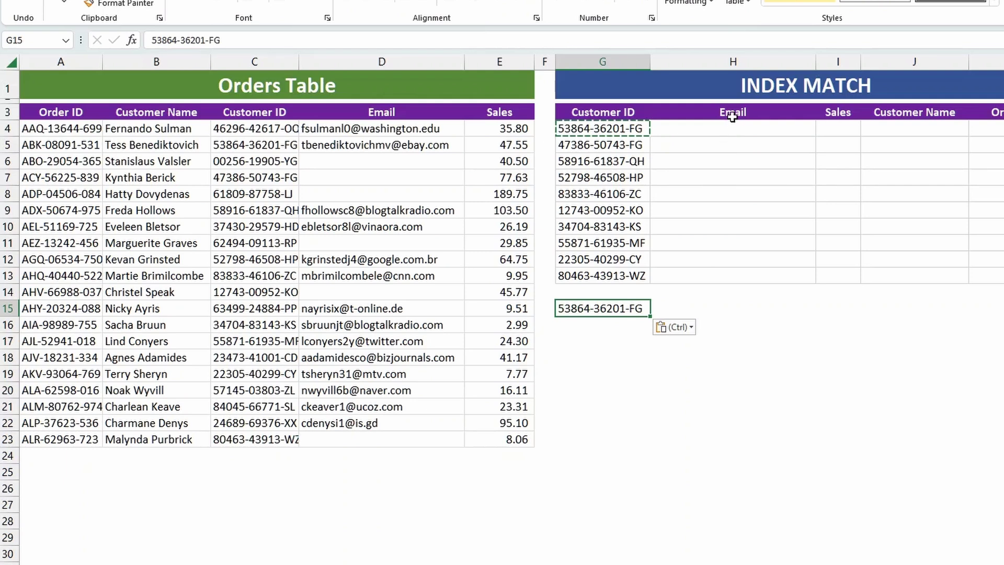
- Copy the Email header from H3 into G16, directly below the copied Customer ID
click(733, 114)
key(ctrl+c)
click(623, 328)
key(ctrl+v)
key(ctrl)
key(Escape)
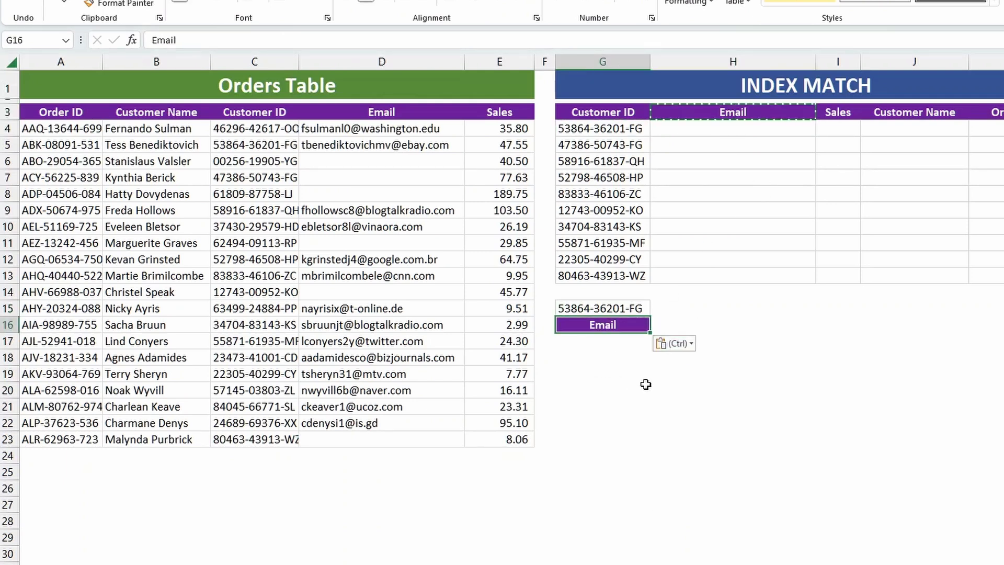
- Start a MATCH formula in H15 with G15 as the lookup value
click(674, 312)
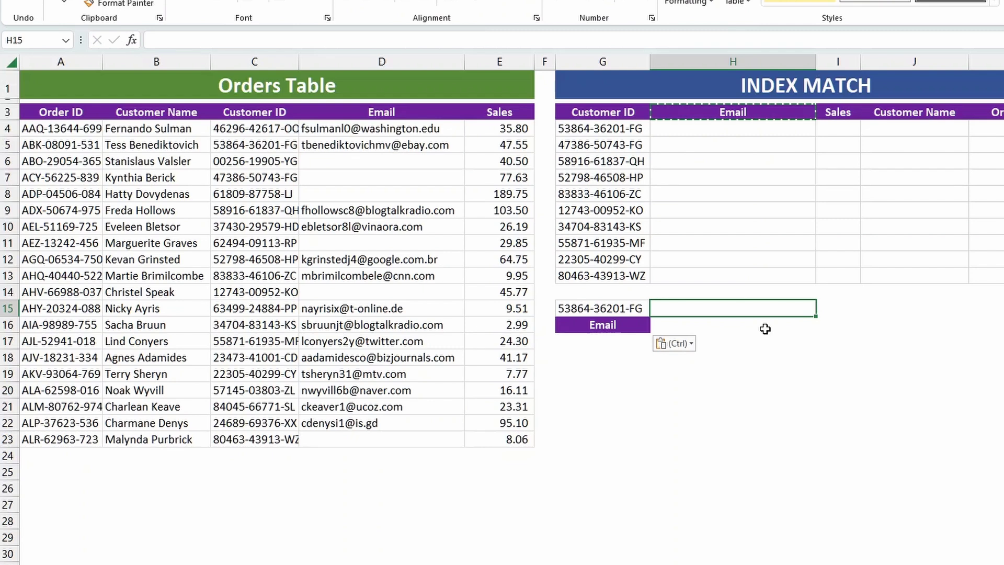
click(613, 312)
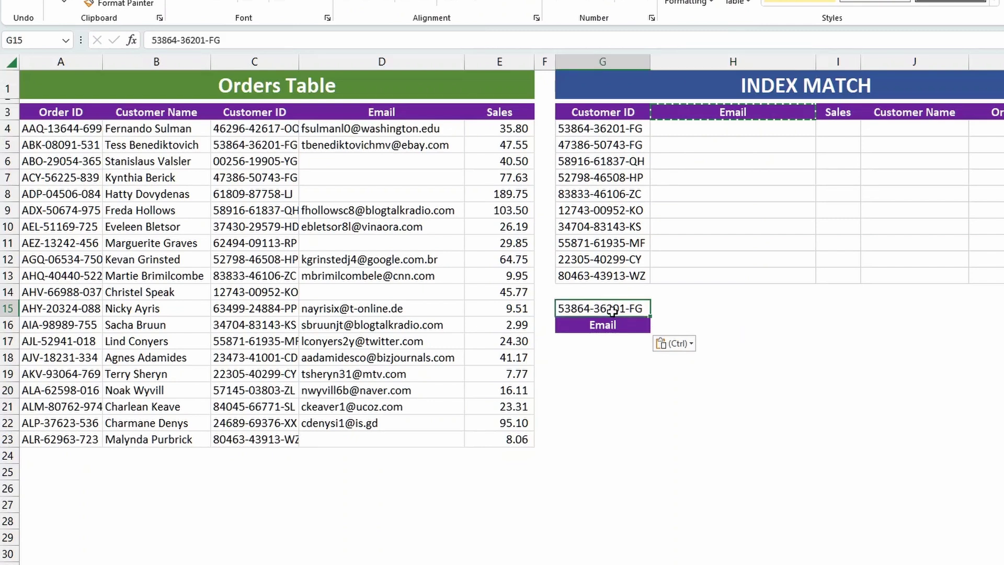
key(ctrl)
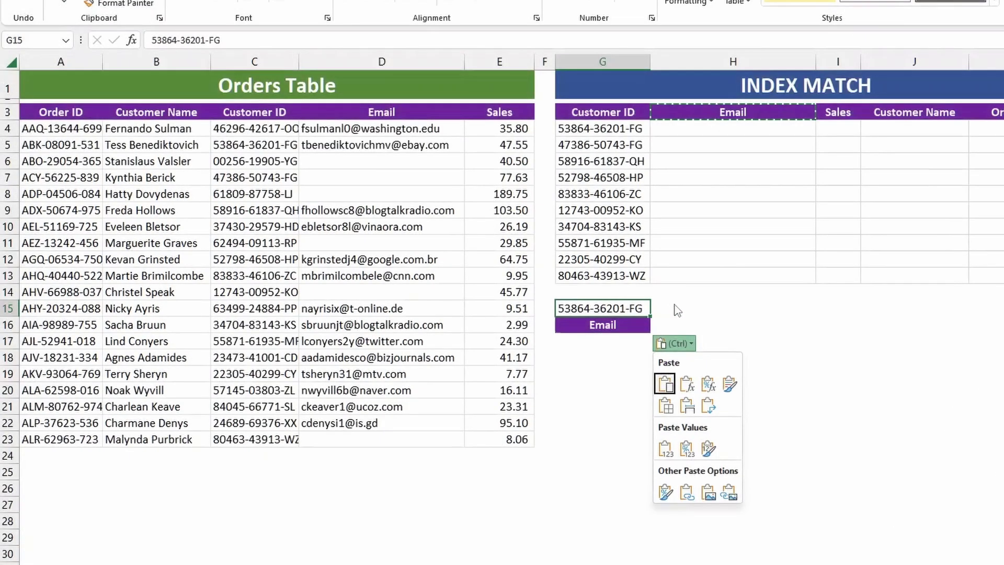
click(682, 308)
text(=mat)
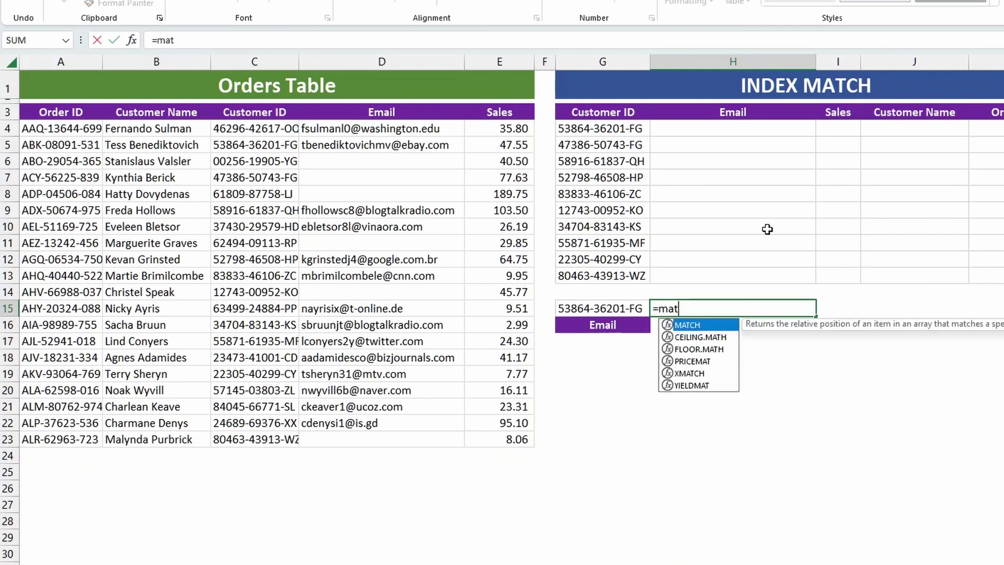
key(Tab)
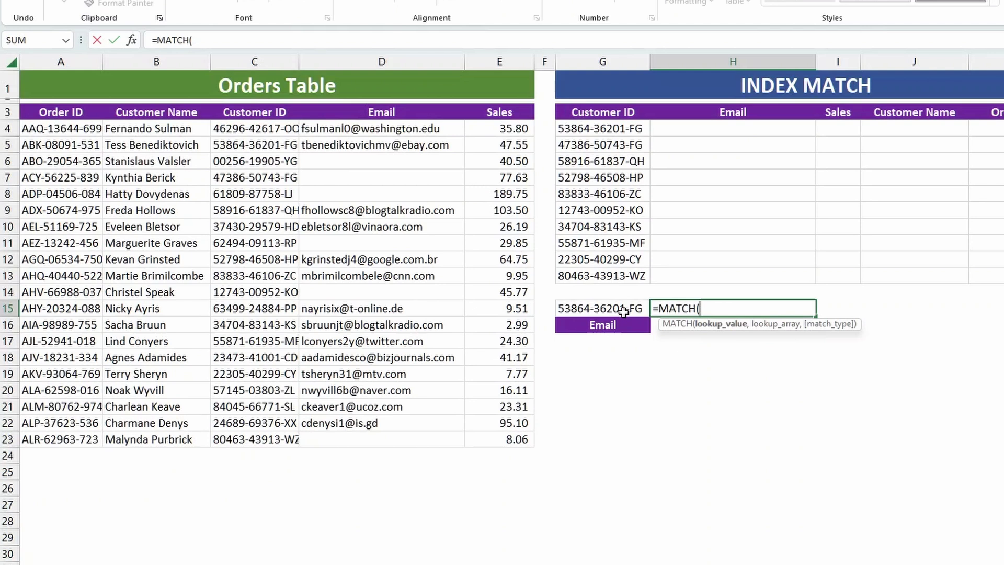
click(623, 312)
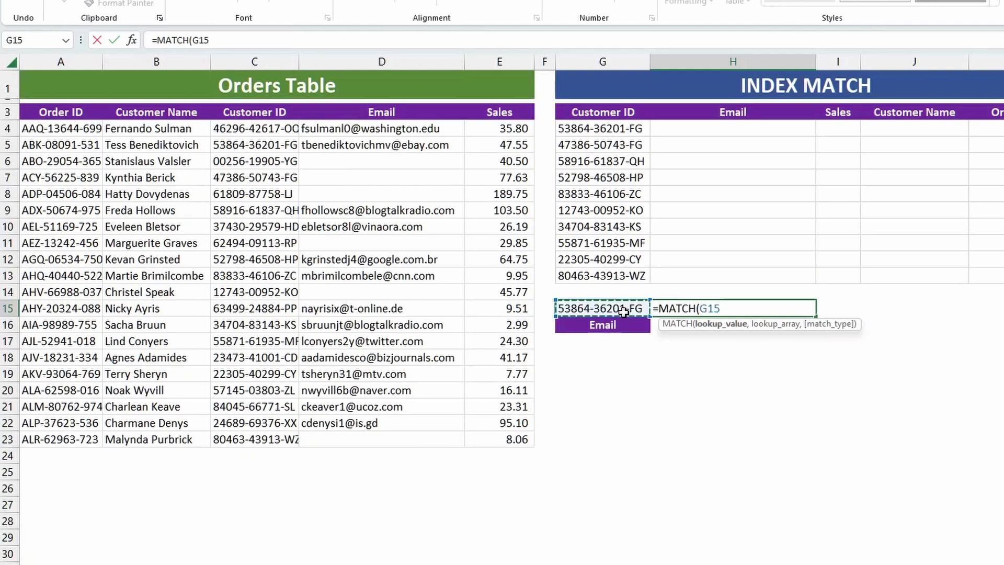
text(,)
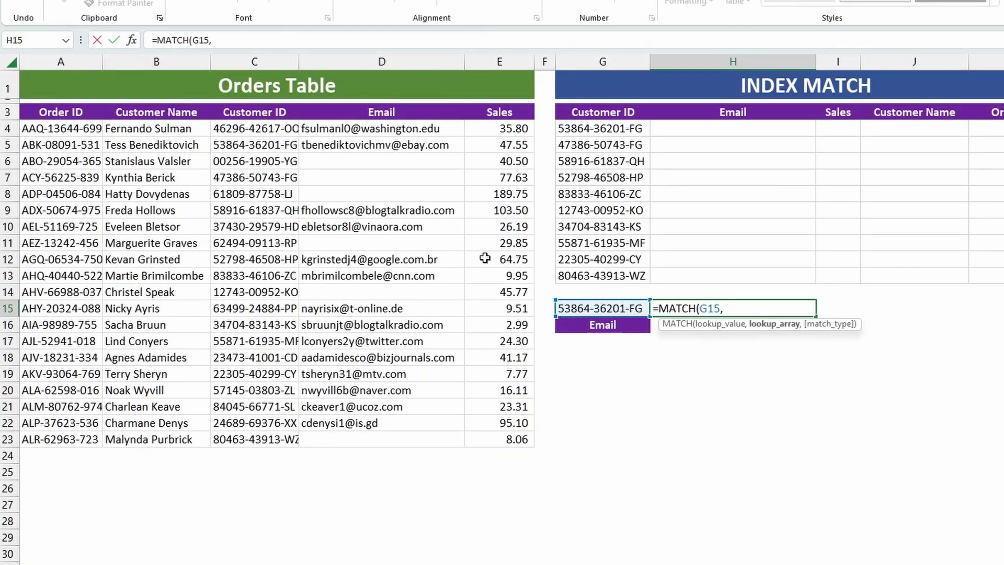
- Complete the H15 MATCH formula with lookup array C3:C23 and match type 0 for an exact match
click(282, 113)
drag(281, 114, 288, 431)
text(,)
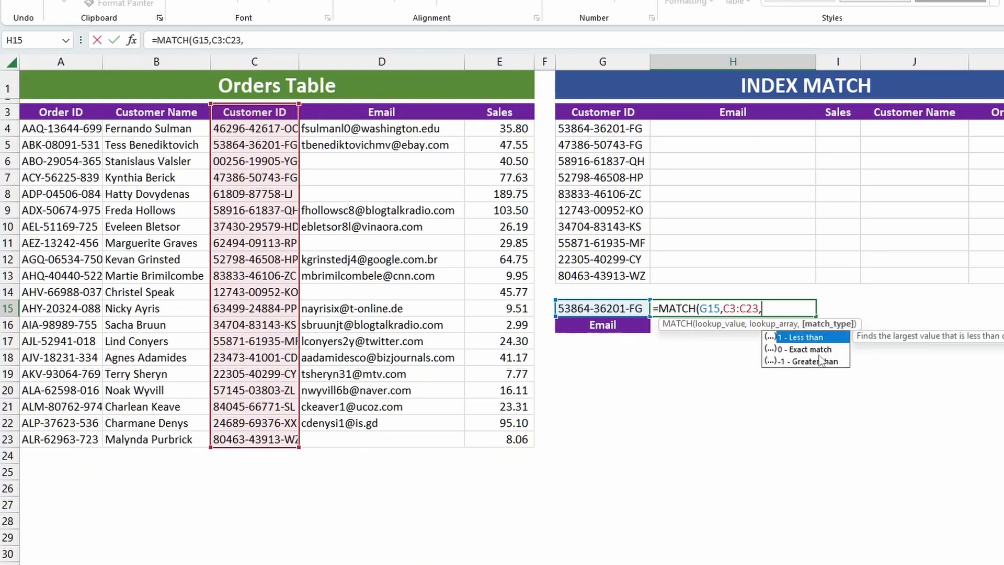
text(0))
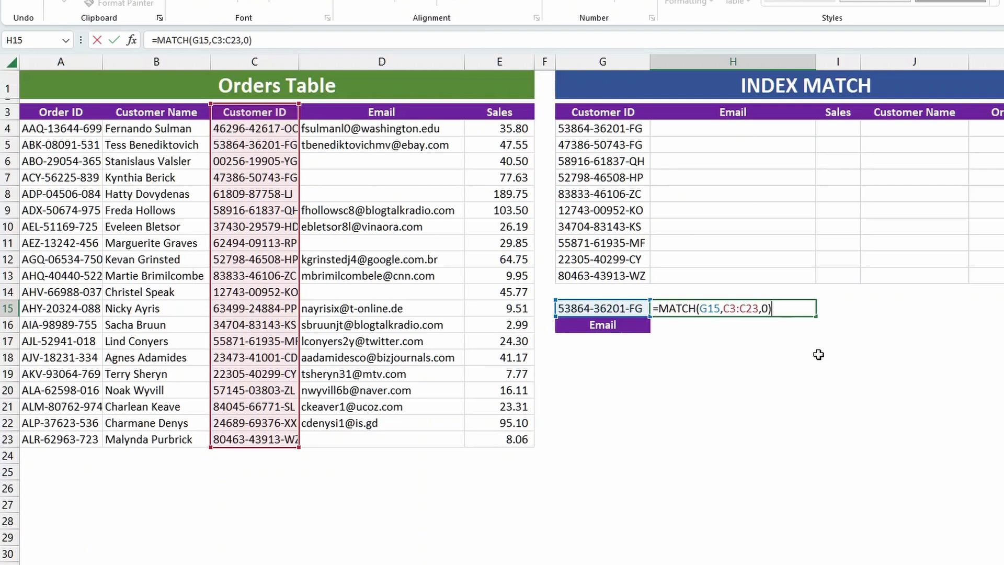
key(Return)
click(732, 309)
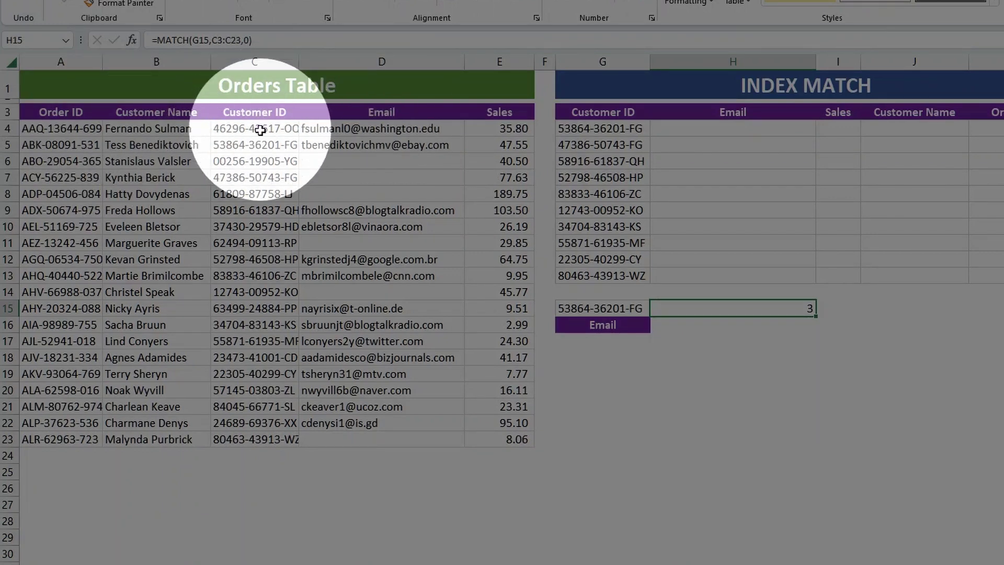
key(Return)
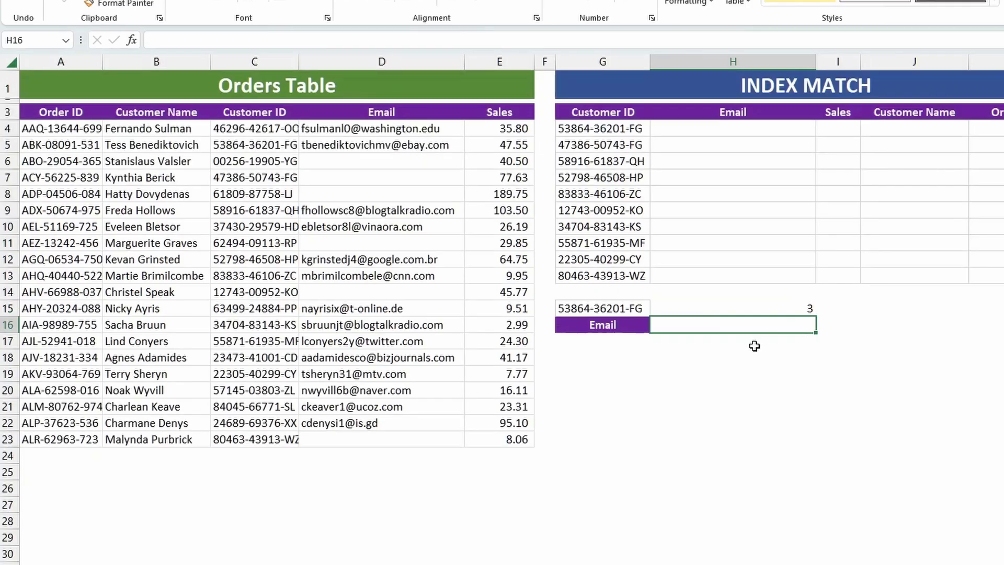
- Enter a MATCH formula in H16 that looks up G16 in the header row A3:E3 with match type 0
text(=match)
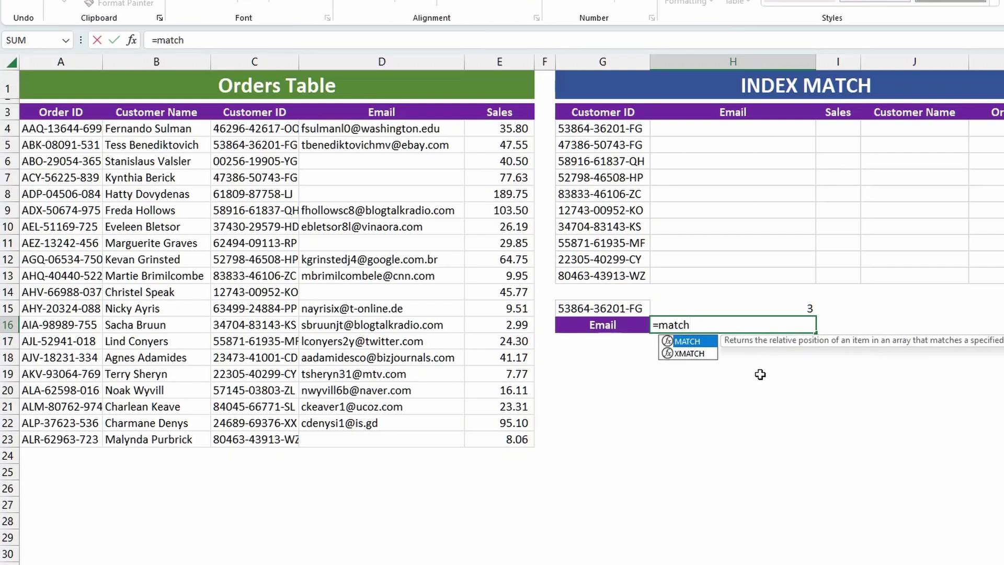
key(Tab)
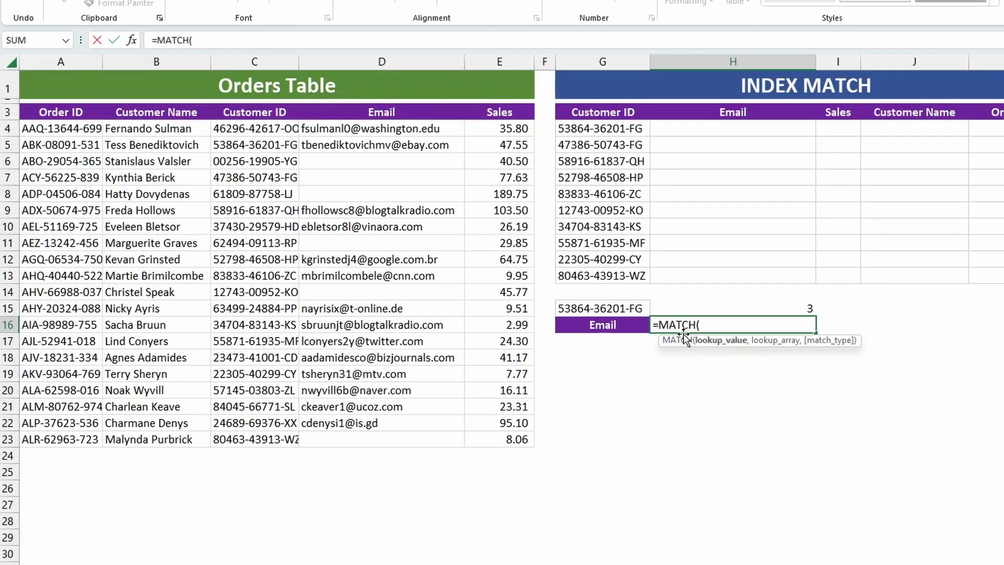
click(633, 329)
text(,)
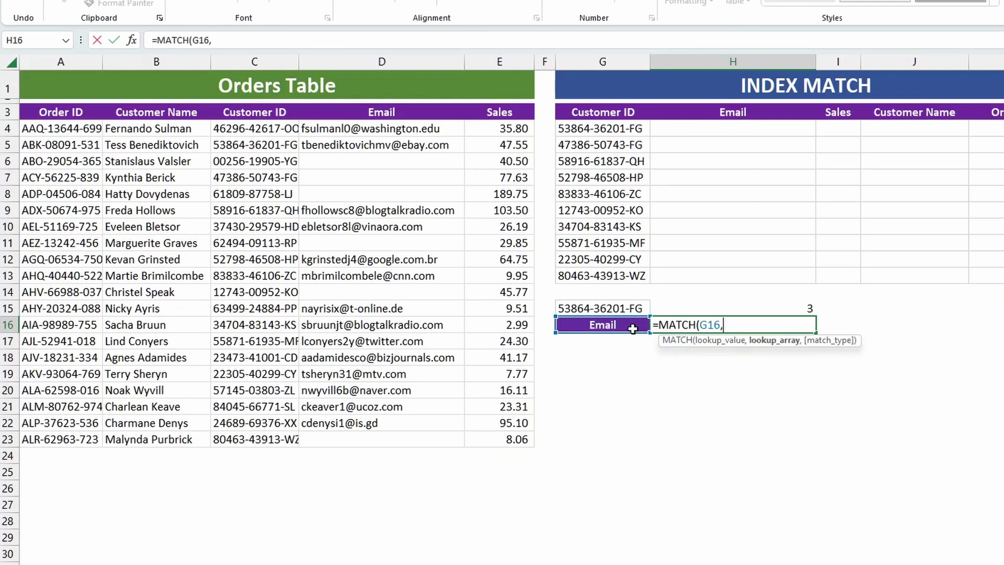
drag(62, 113, 499, 112)
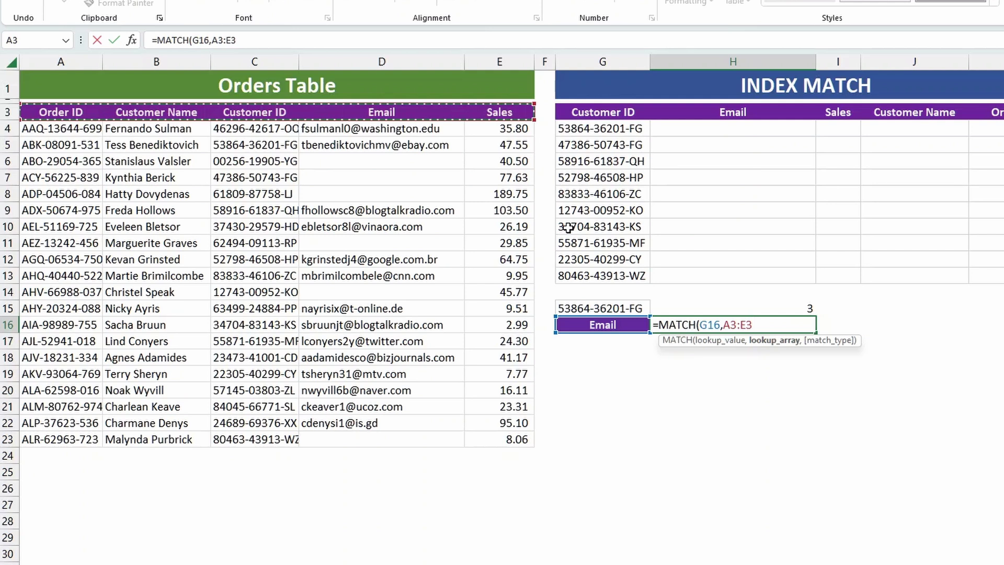
text(,)
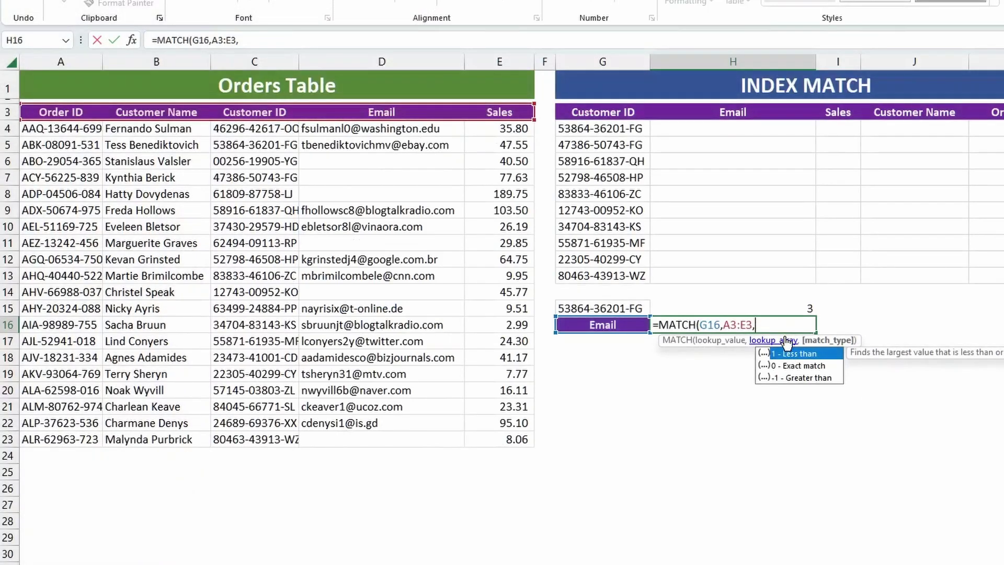
text(0))
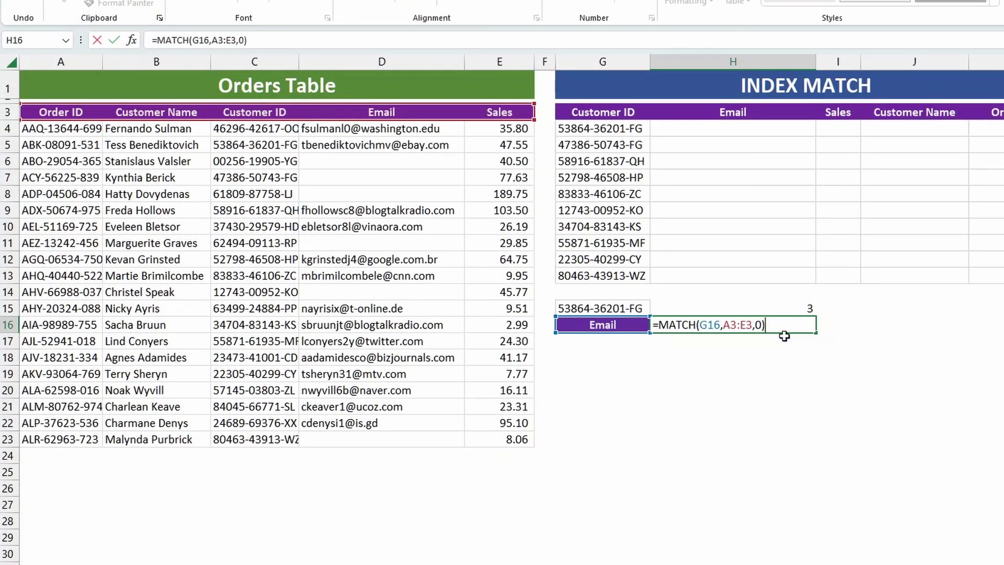
key(Return)
click(767, 308)
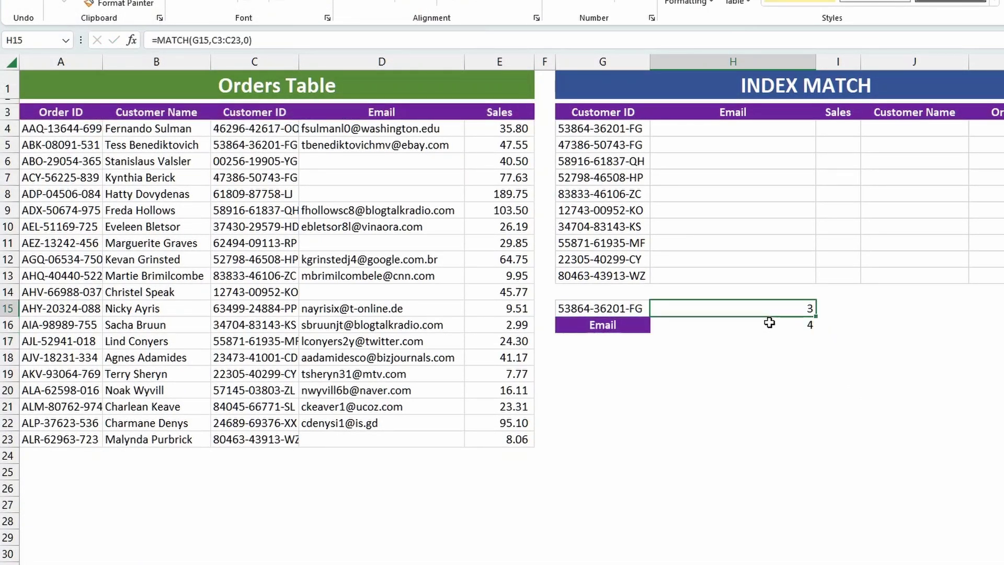
click(721, 327)
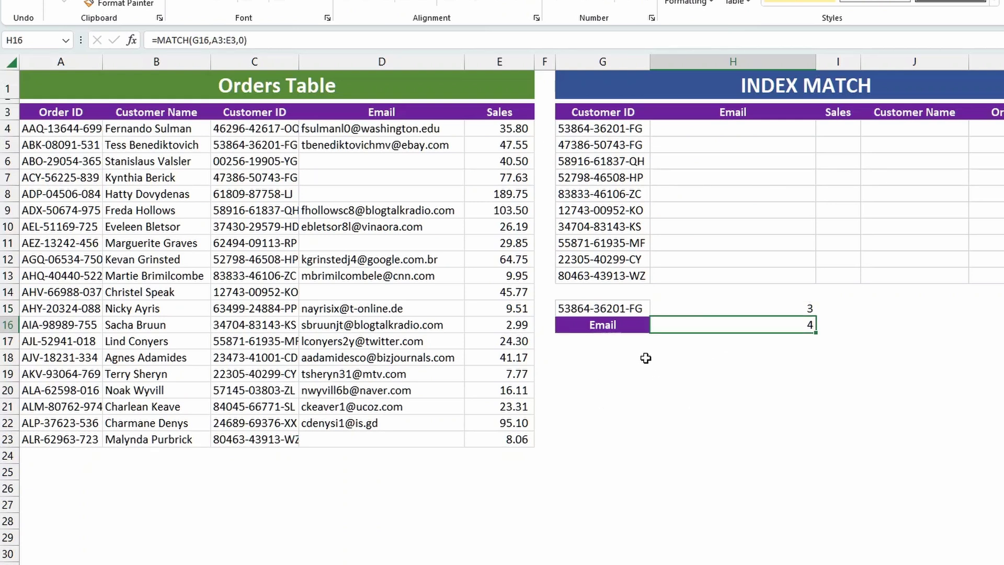
- Label G20 "index" and enter an INDEX formula in H20 over A3:E23 with row number 3 and column number 4
click(622, 384)
text(index)
key(Tab)
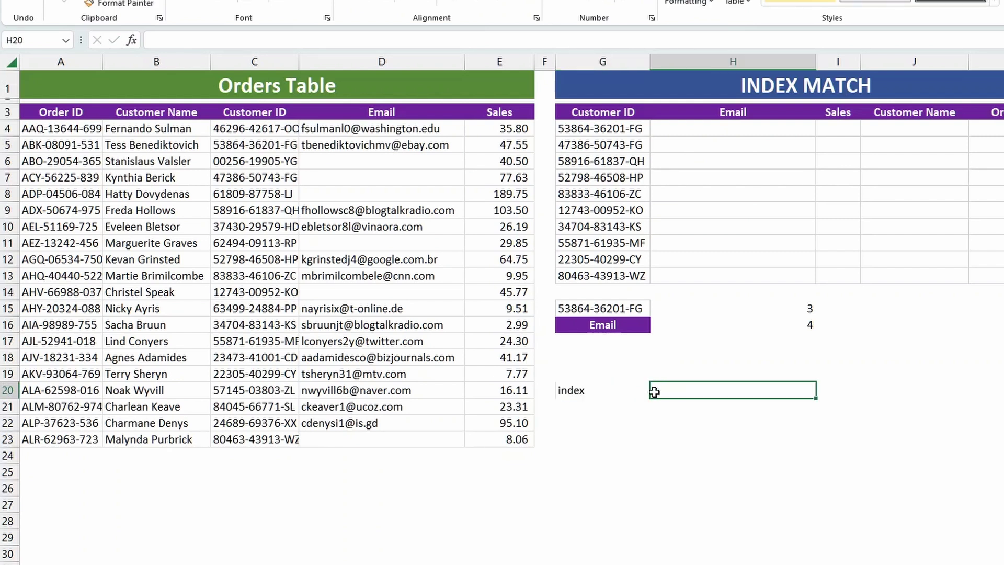
text(=inde)
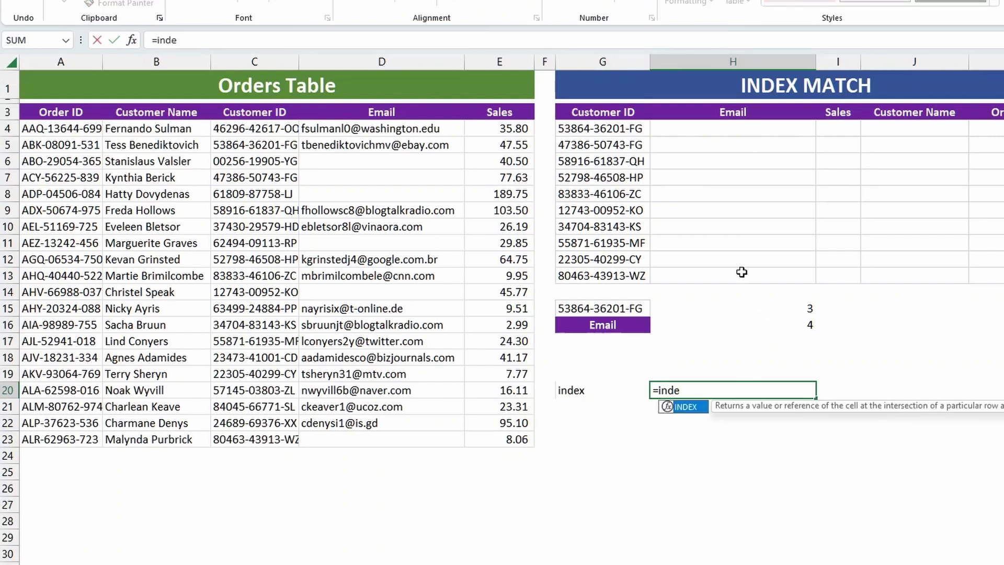
key(Tab)
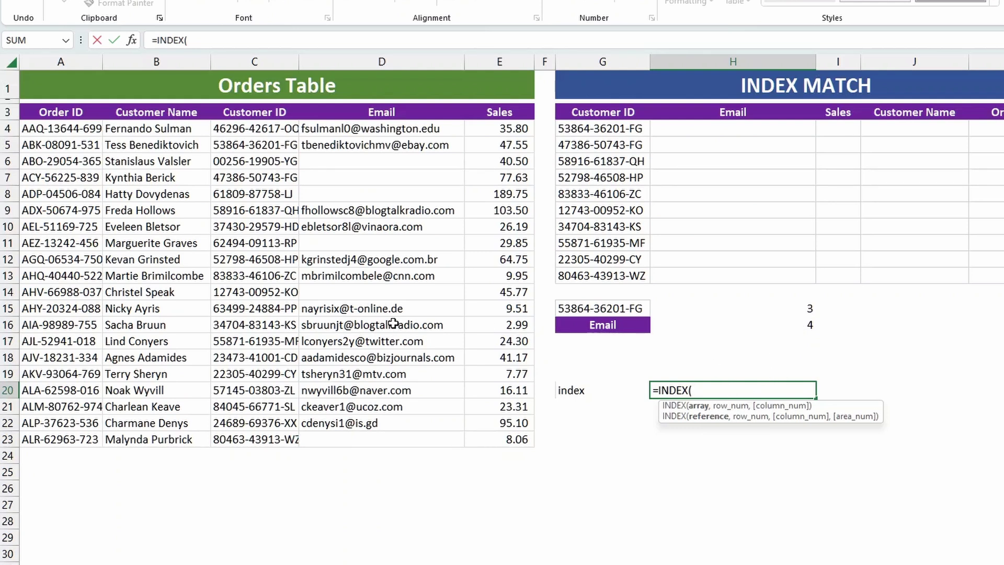
drag(290, 114, 491, 435)
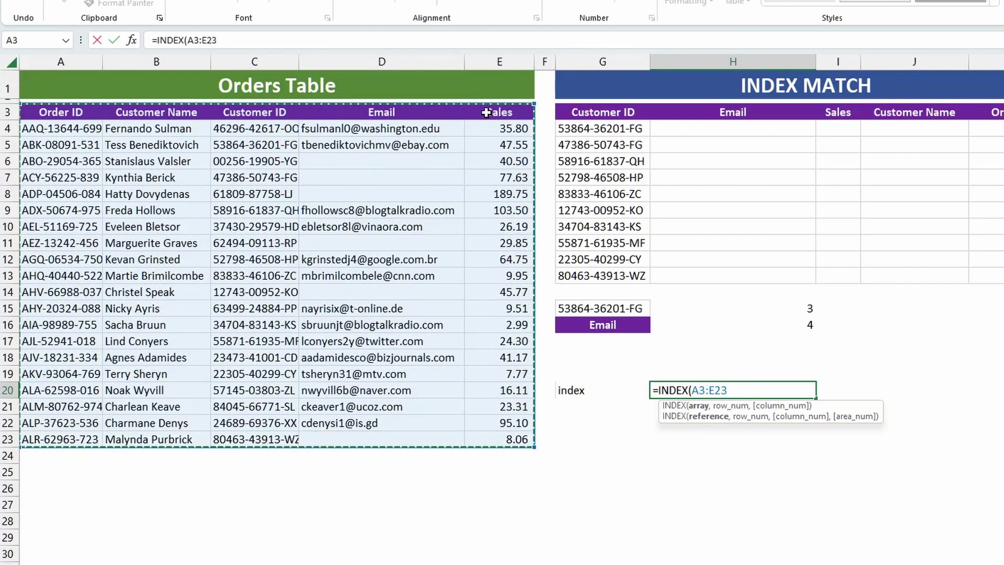
text(,)
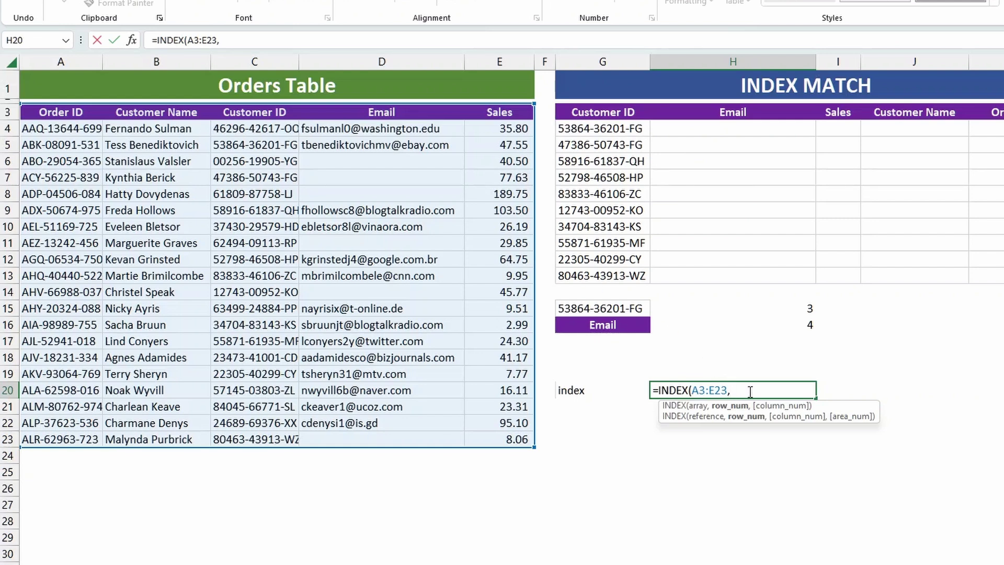
text(3,4)
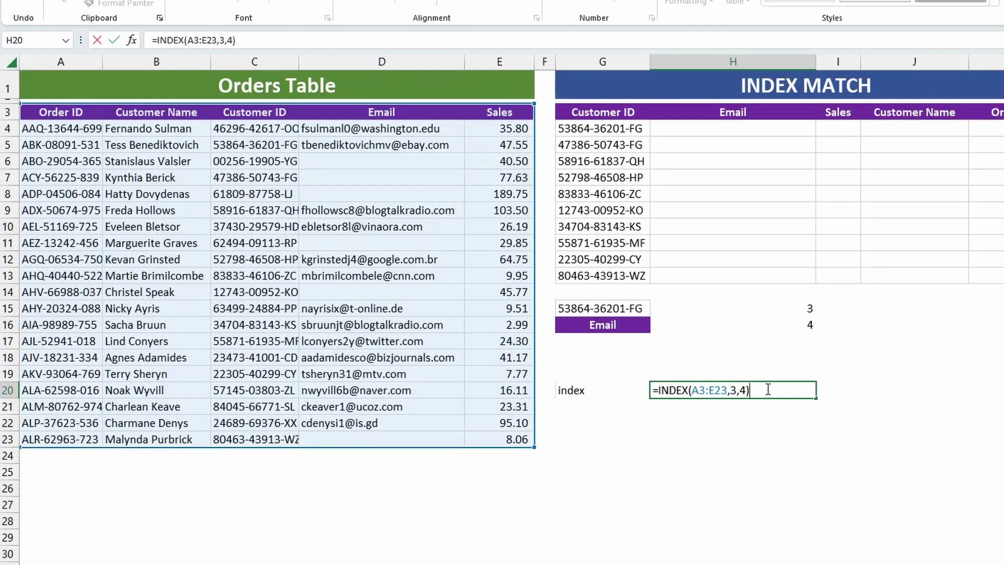
key(Return)
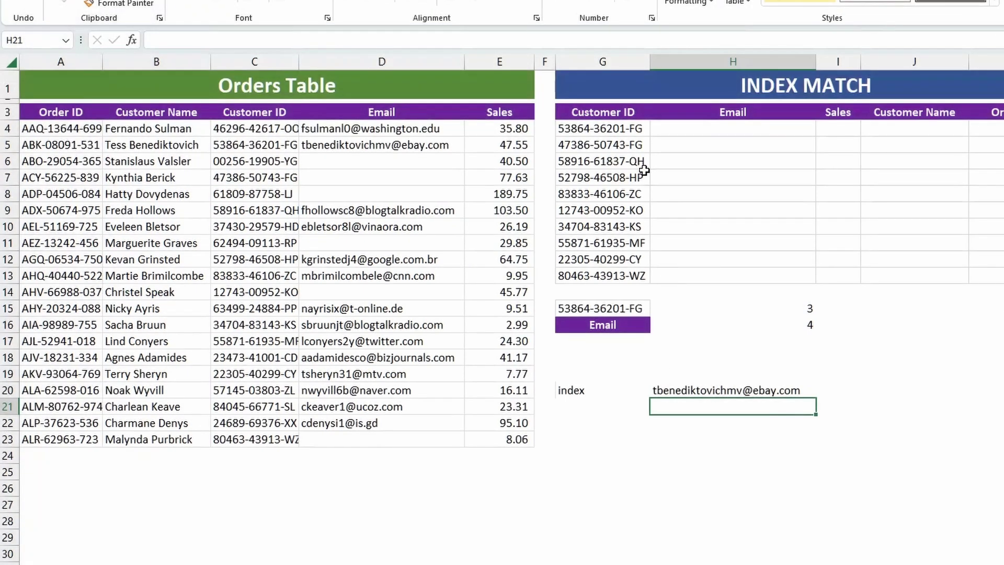
- Compare the INDEX result for the first Customer ID with its Orders Table row and the matching row on the VLOOKUP sheet
click(628, 128)
drag(262, 144, 332, 140)
key(ctrl+q)
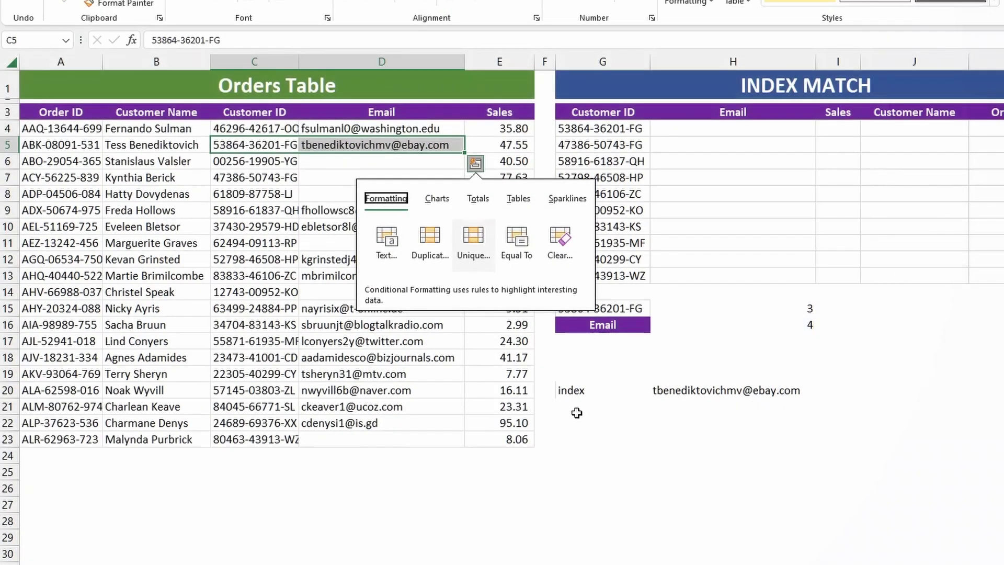
click(602, 471)
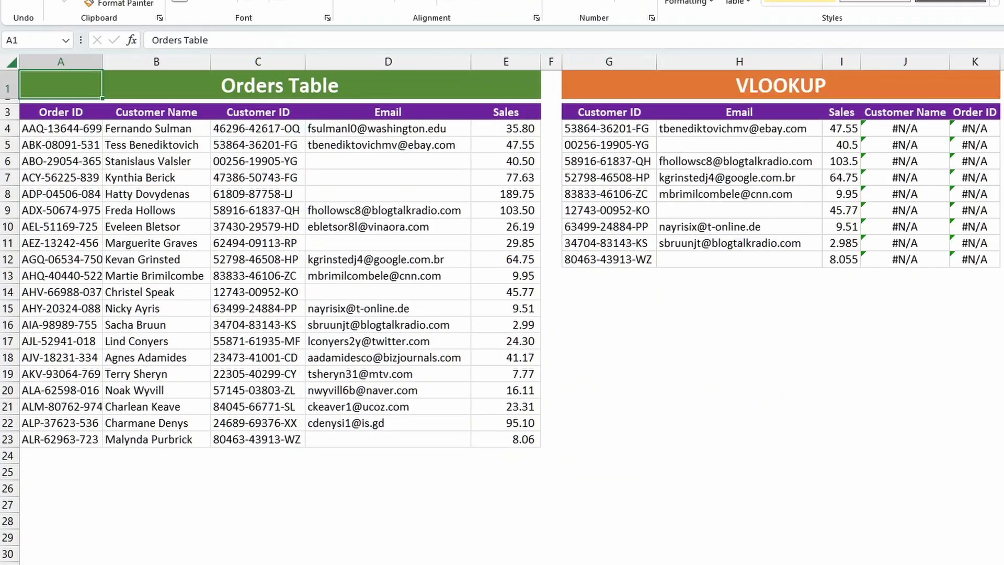
drag(604, 129, 708, 129)
key(ctrl+q)
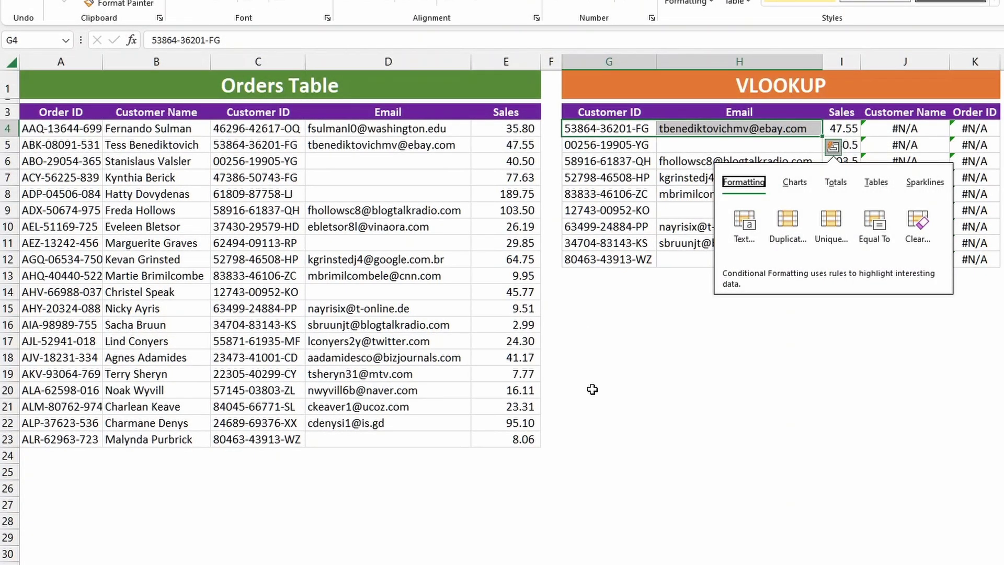
click(605, 363)
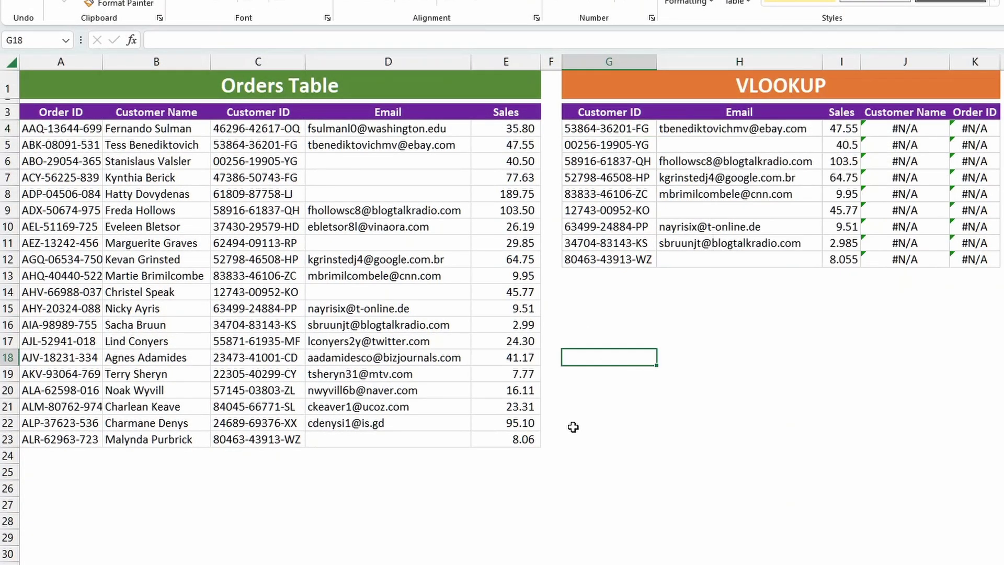
click(325, 564)
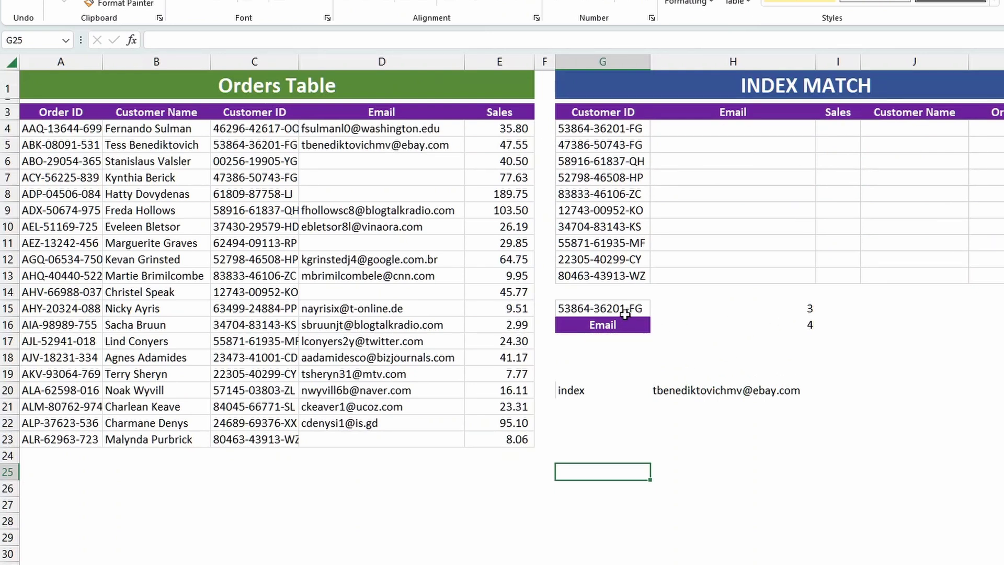
- Change the lookup header in G16 to Sales and check the MATCH formula in H16
click(625, 310)
click(625, 324)
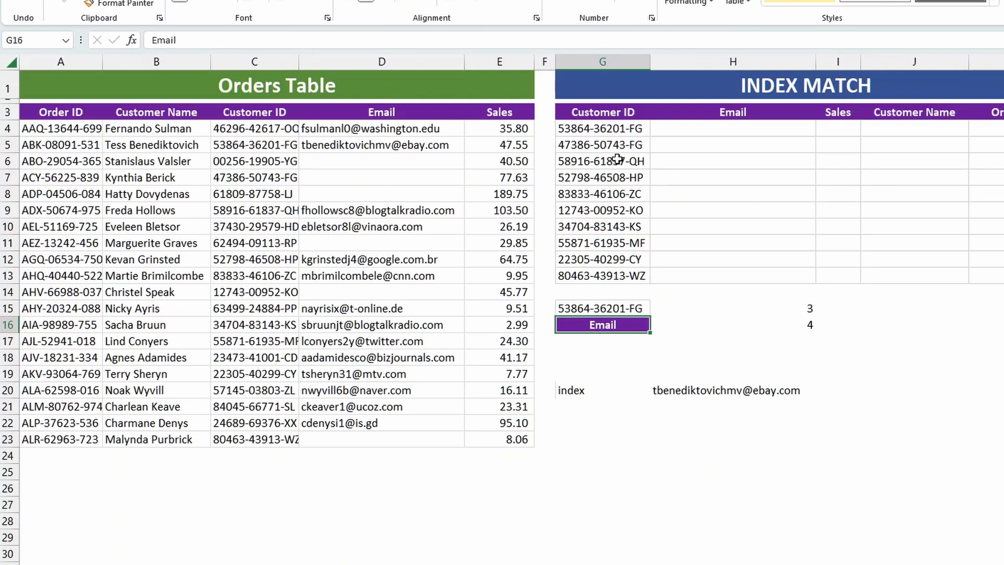
drag(617, 112, 618, 276)
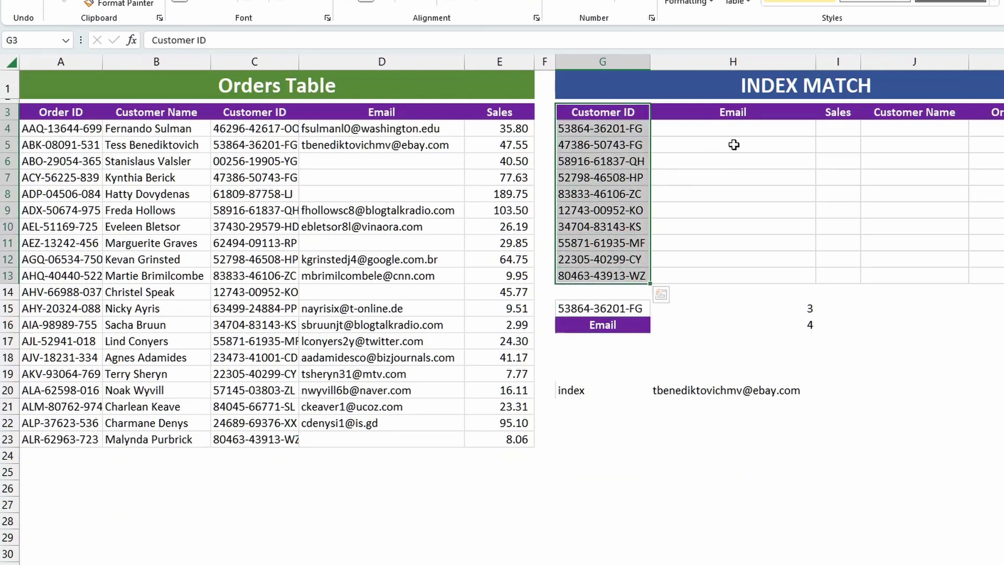
click(687, 112)
click(836, 112)
click(910, 112)
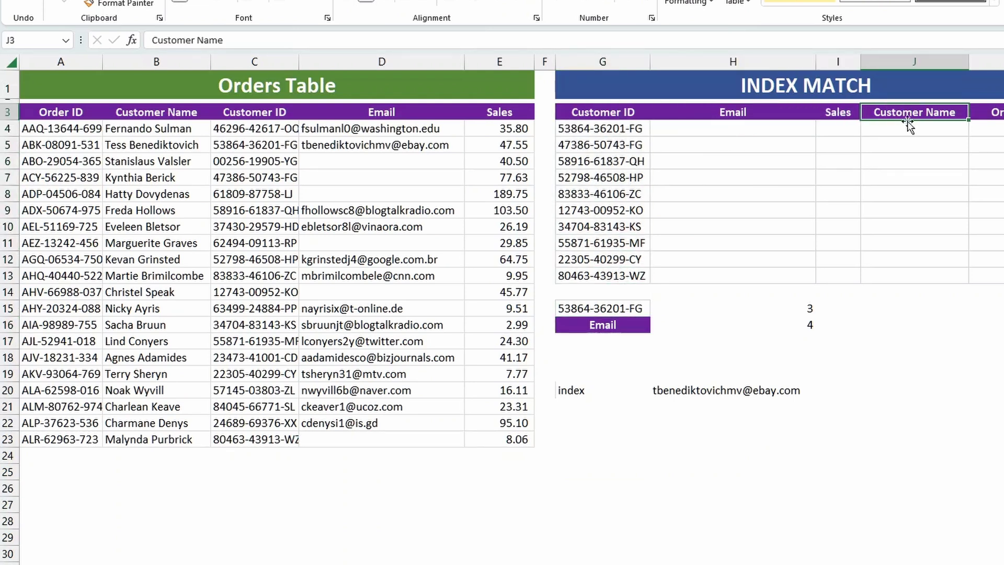
click(628, 324)
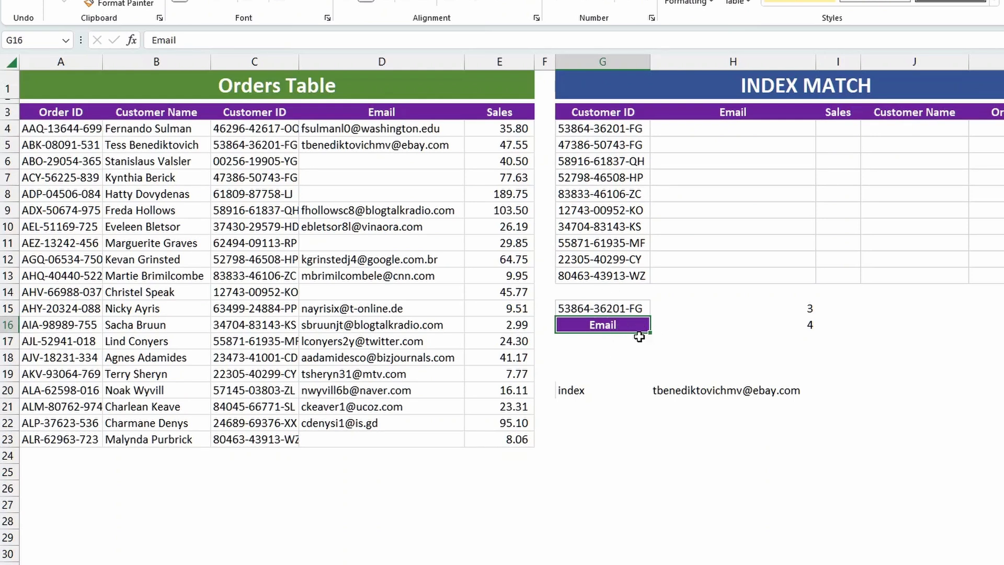
text(Sales)
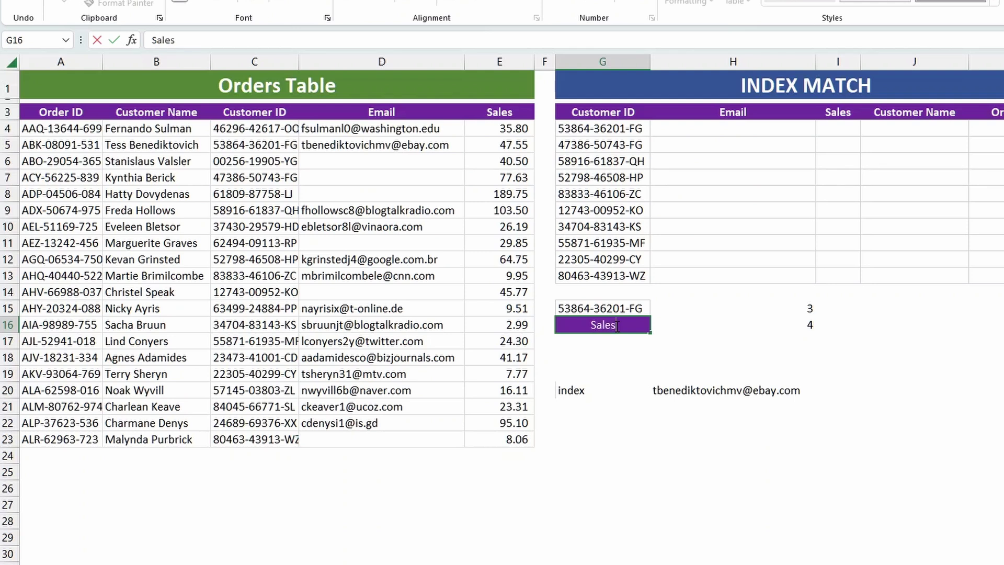
key(Return)
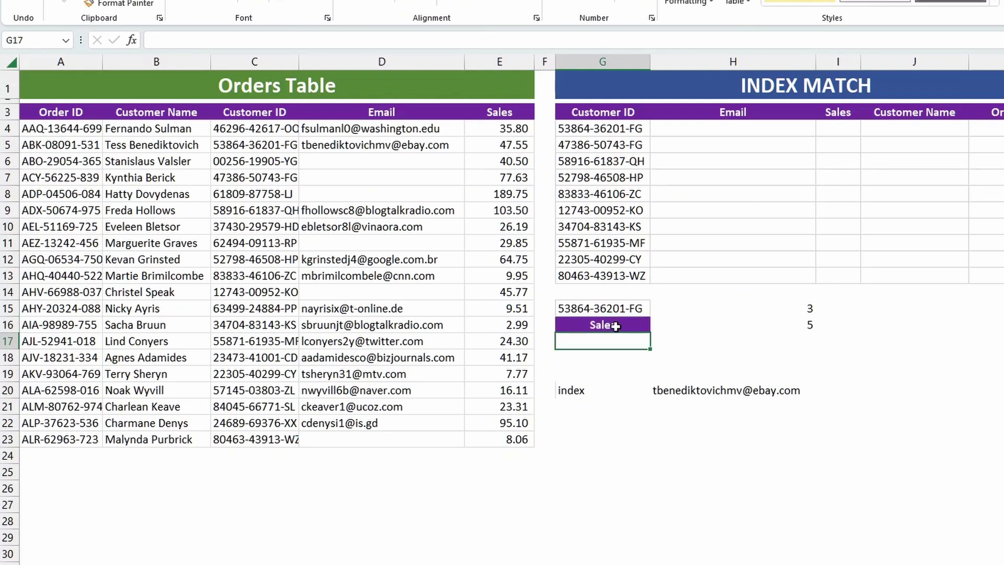
click(797, 328)
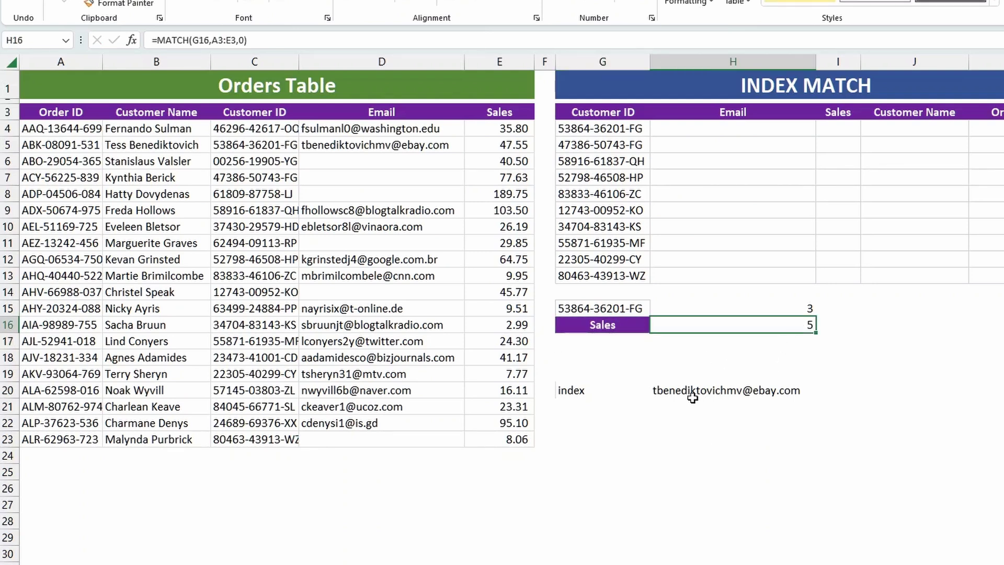
- Set the column number of the INDEX formula in H20 to 5
click(584, 393)
click(686, 391)
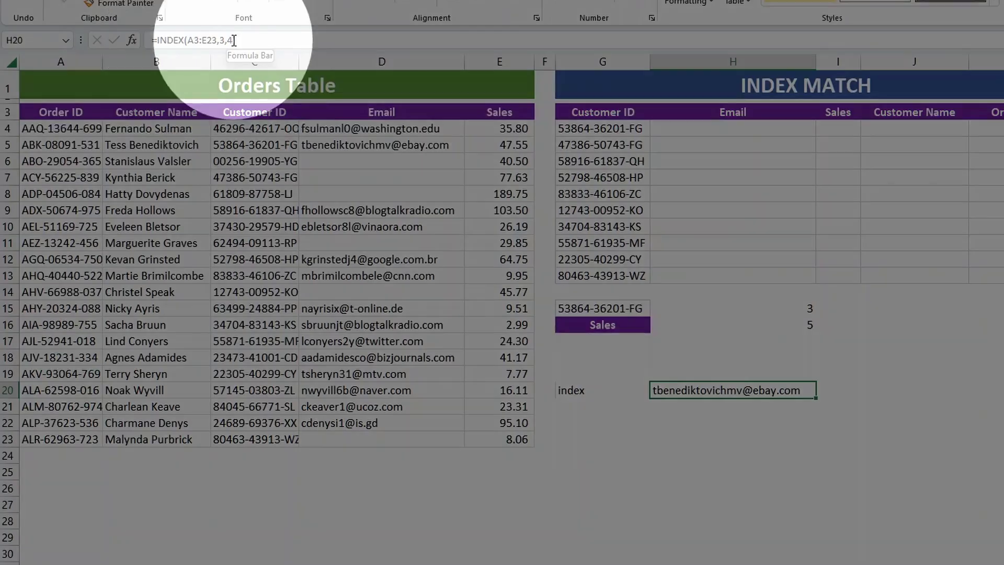
click(234, 40)
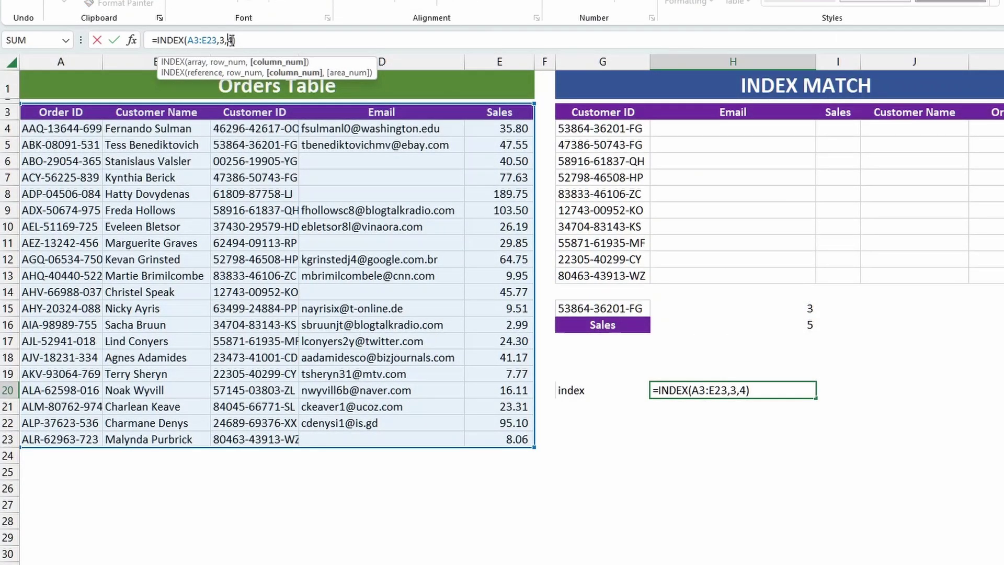
key(Return)
click(729, 390)
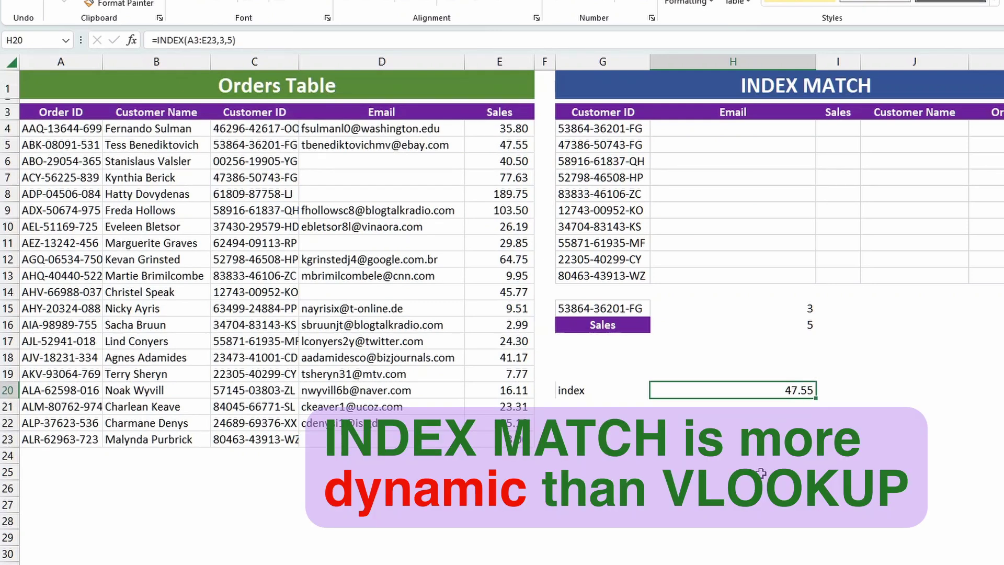
- Start an INDEX formula in H4 of the INDEX MATCH table with the absolute array $A$3:$E$23
click(732, 128)
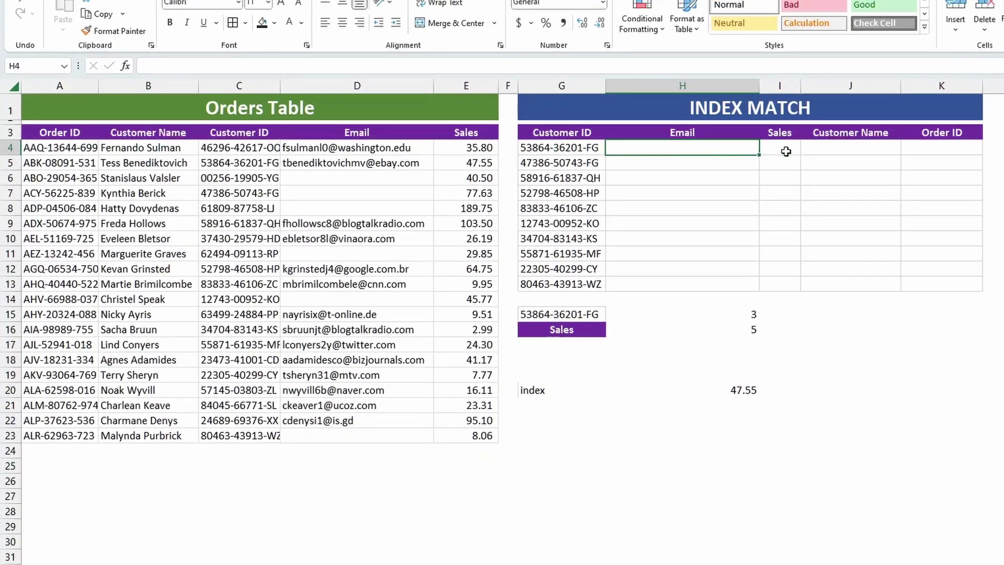
mouse_move(786, 151)
mouse_down()
mouse_move(891, 217)
mouse_move(896, 280)
mouse_up()
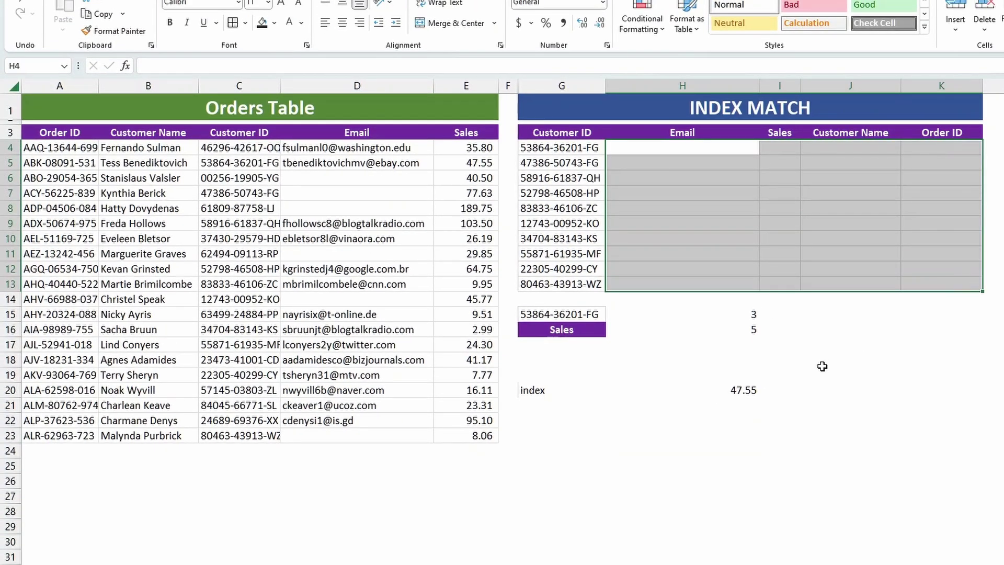
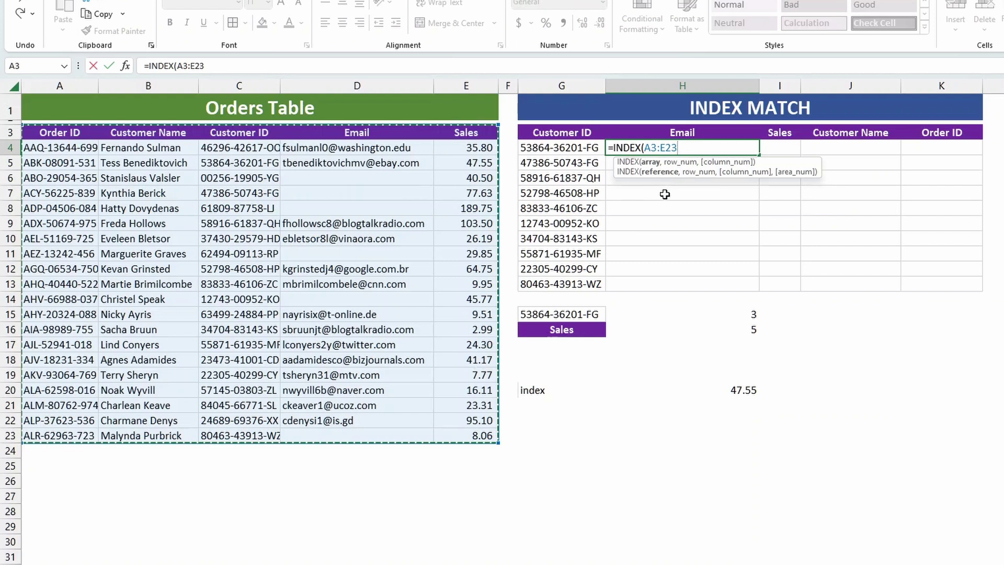
key(F4)
text(,)
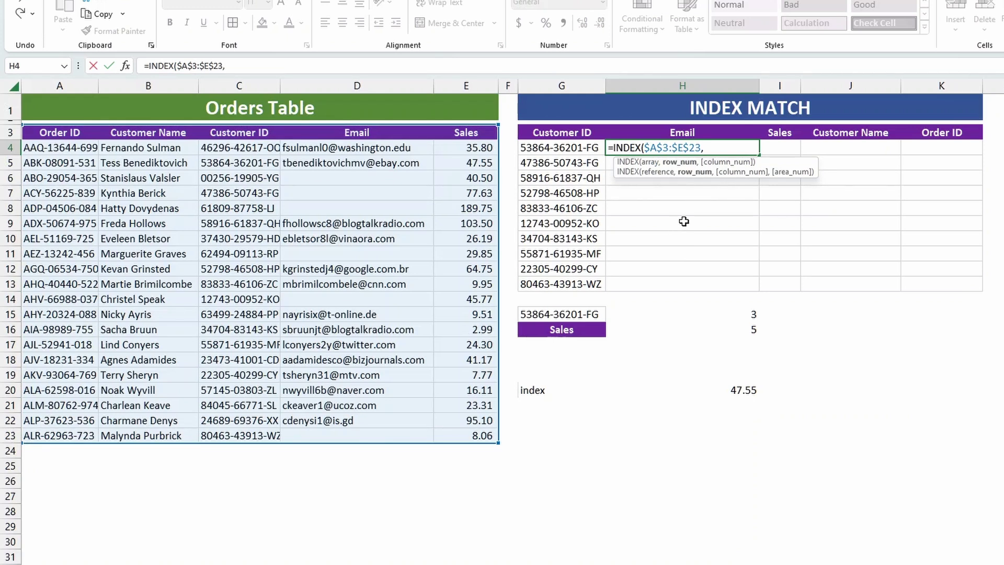
- Add a MATCH function as the row number, with the column-locked lookup value $G4
text(mat)
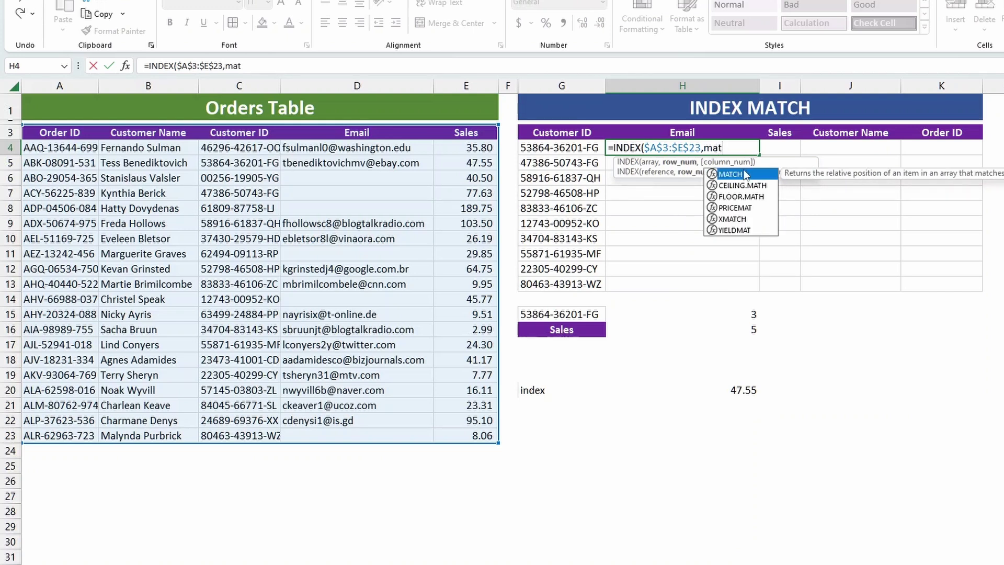
key(Tab)
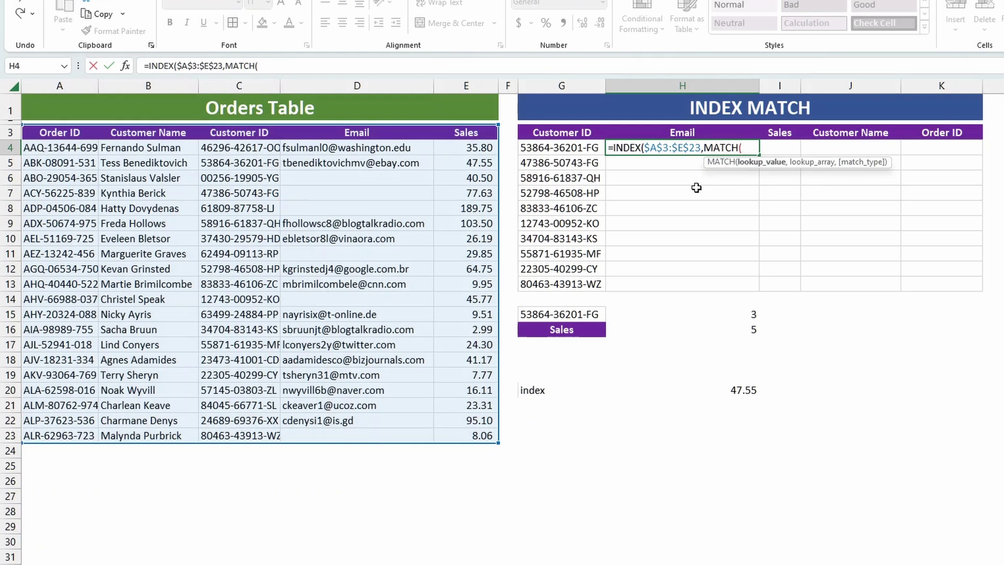
click(570, 152)
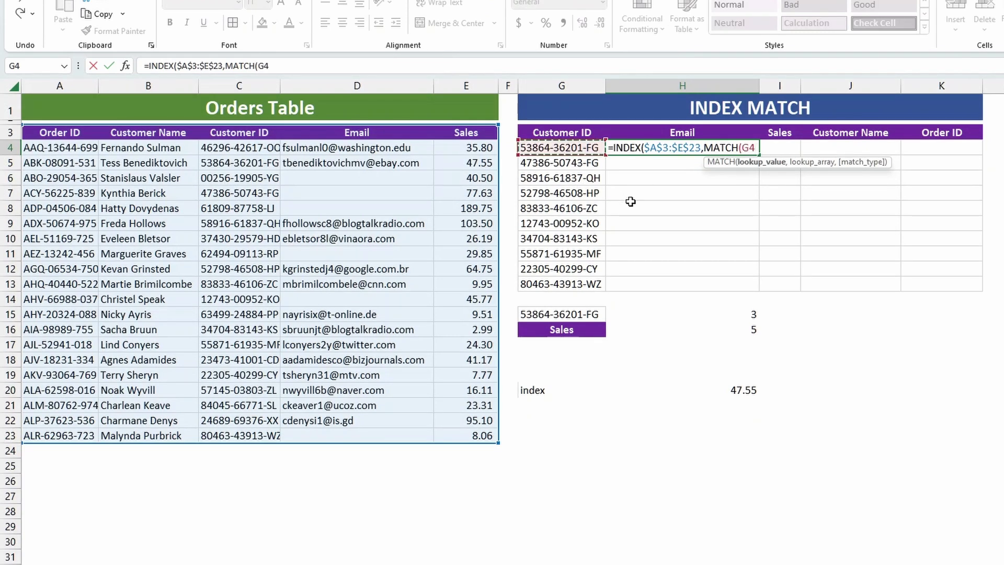
key(F4)
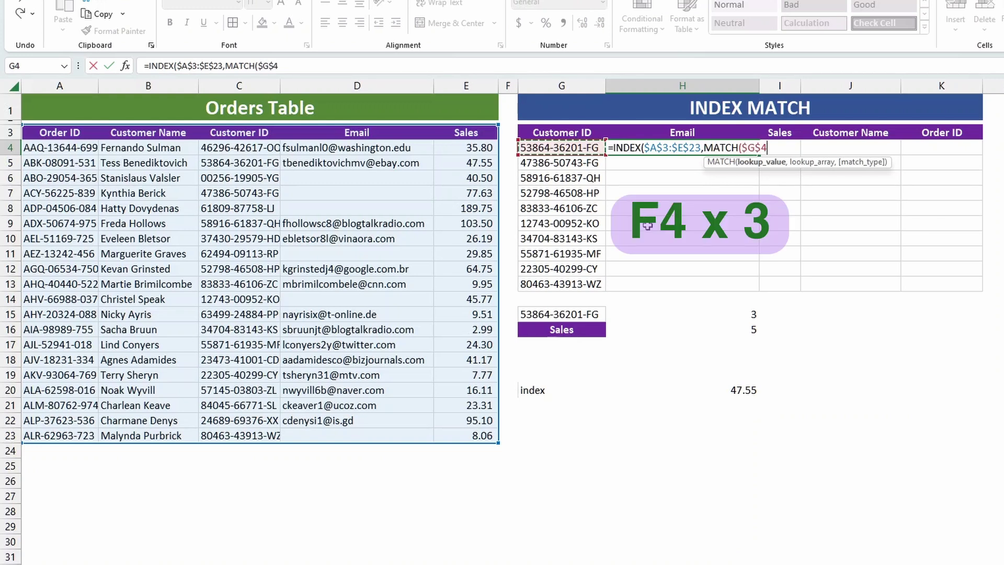
key(F4)
key(F4)
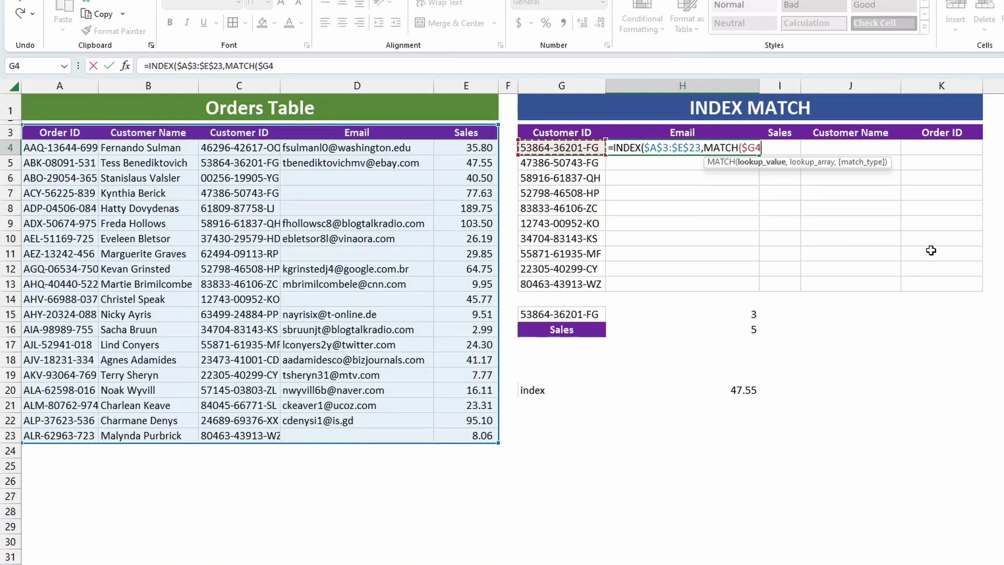
text(,)
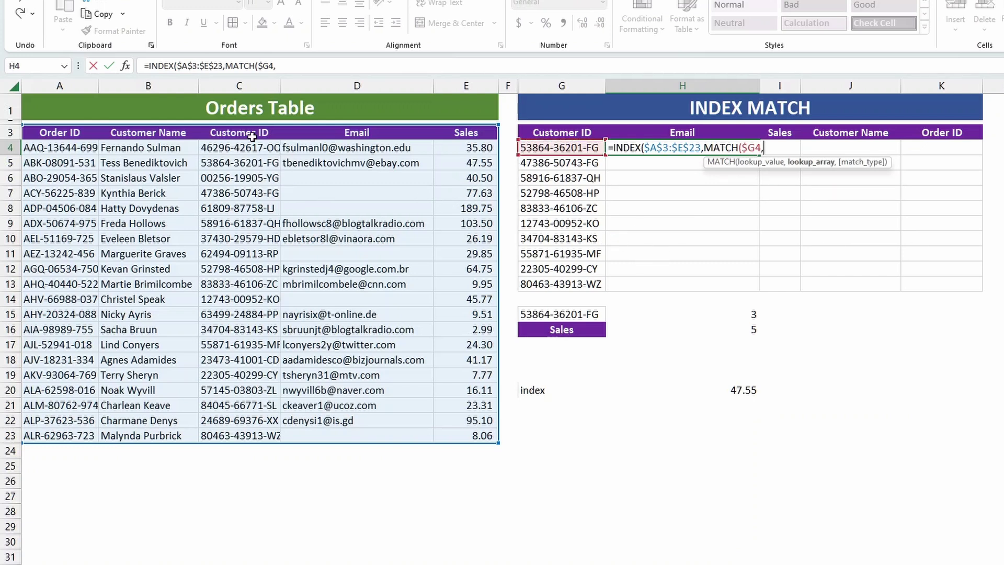
- Complete the row MATCH with the absolute lookup array $C$3:$C$23 and exact match type 0
drag(252, 136, 257, 435)
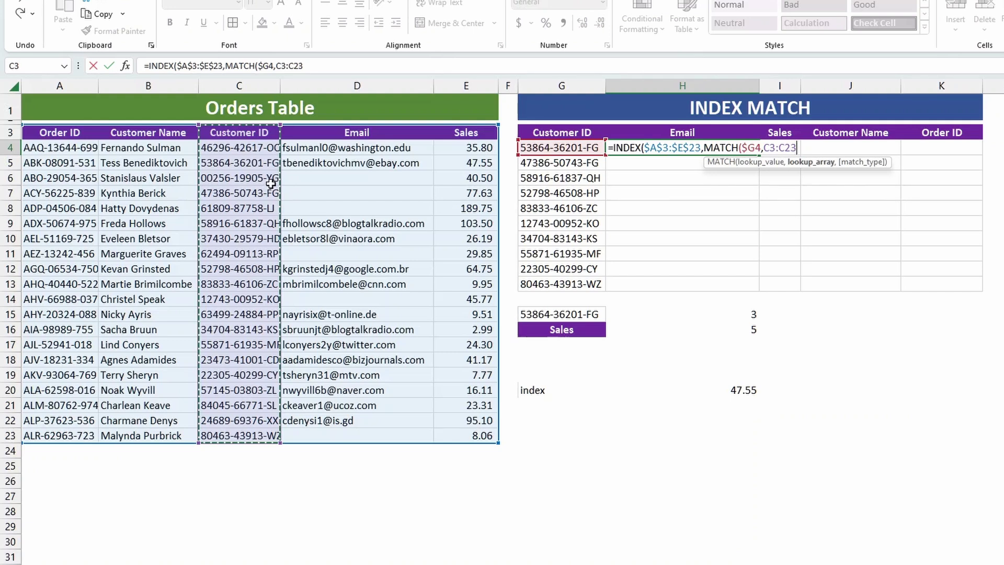
key(F4)
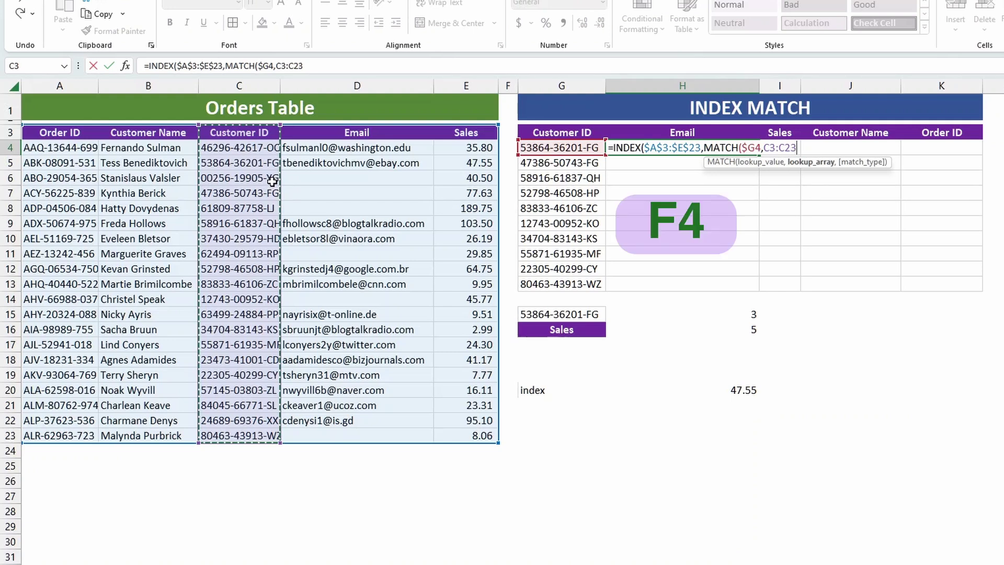
key(F4)
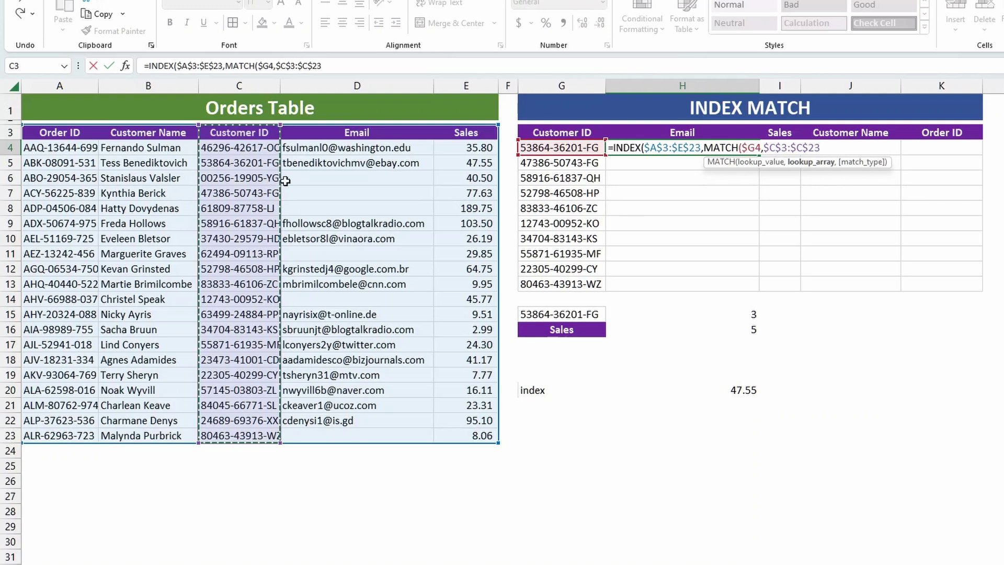
text(,0)
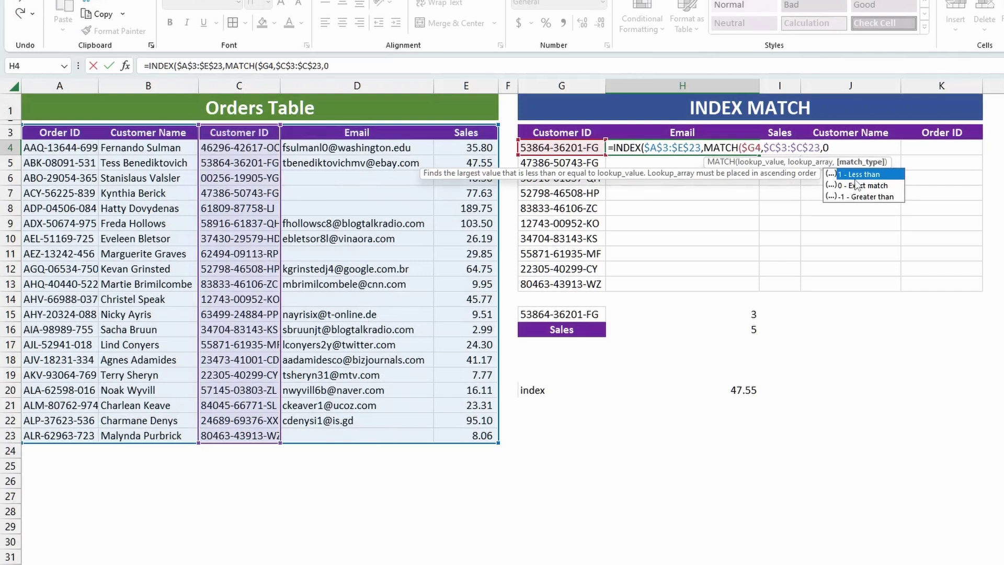
double_click(856, 184)
text())
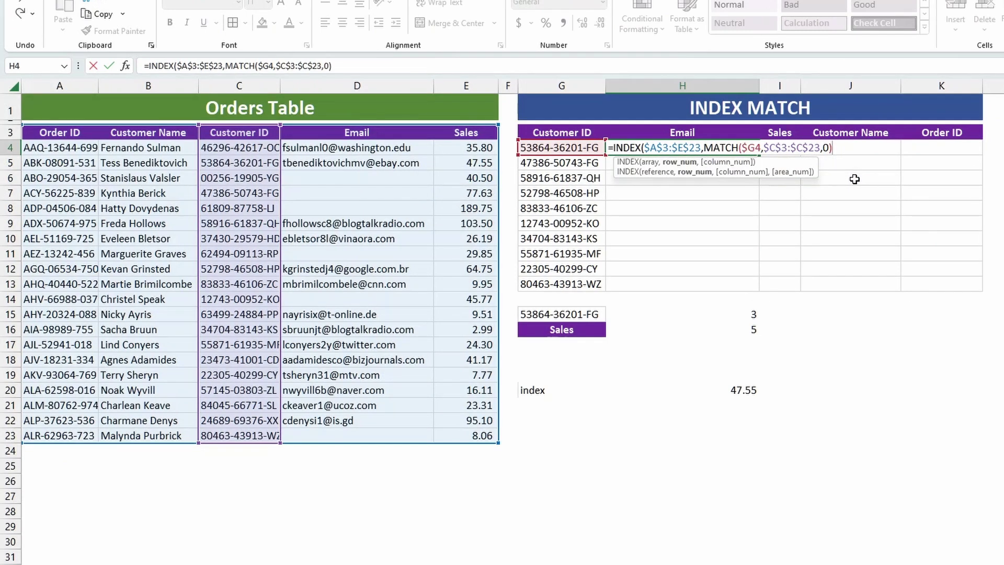
- Add a second MATCH as the INDEX column number, using the row-locked Email header H$3 as lookup value
text(,)
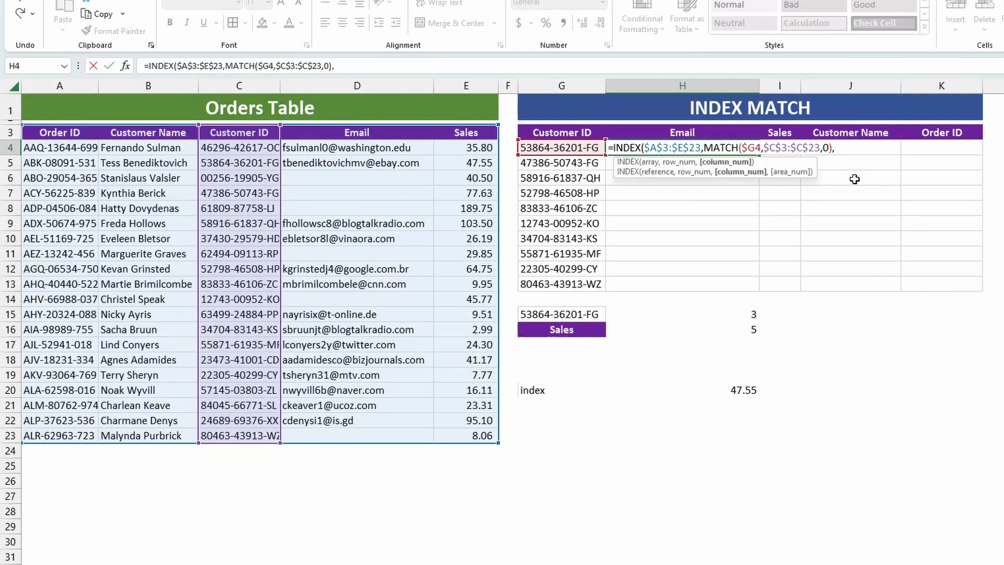
text(mat)
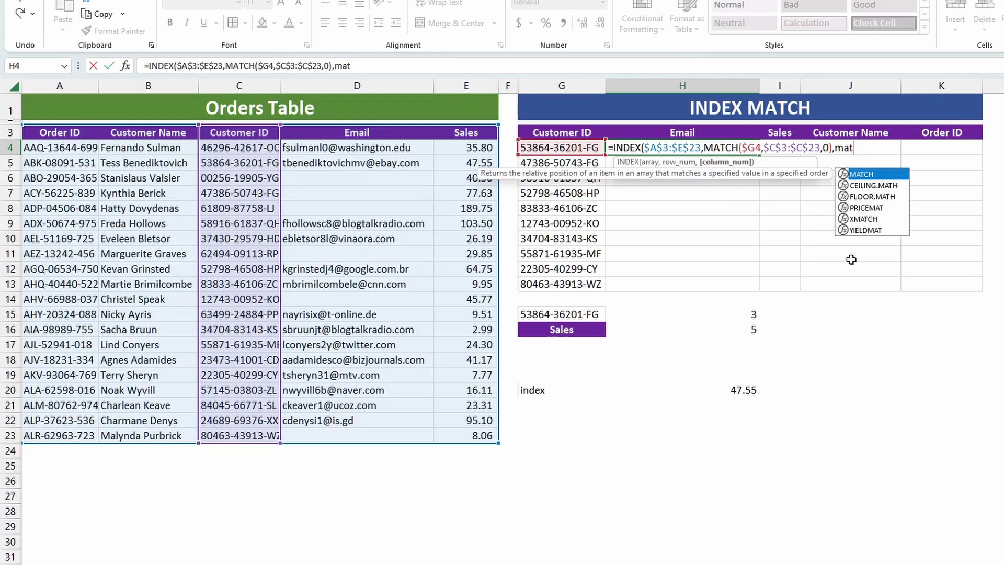
key(Tab)
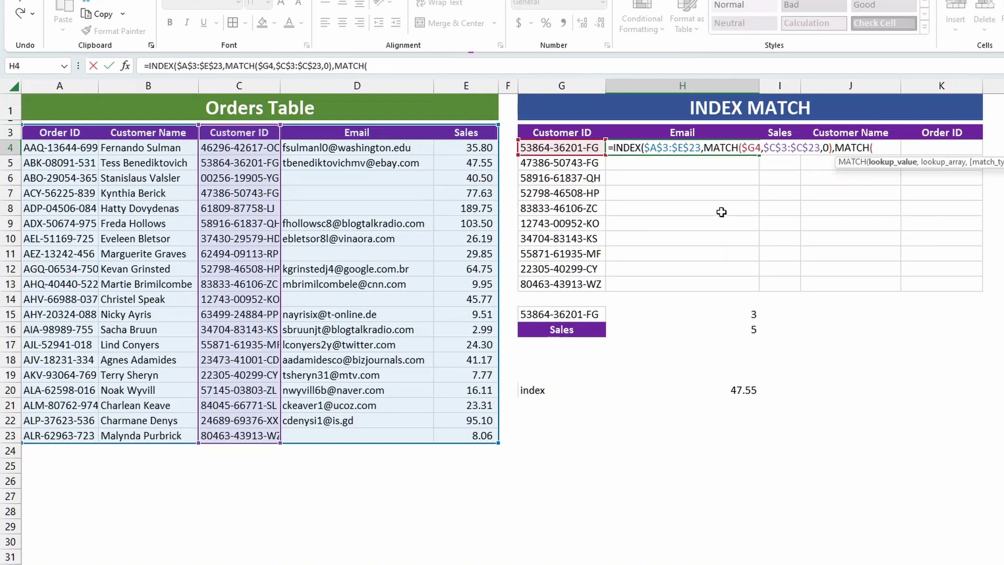
click(683, 133)
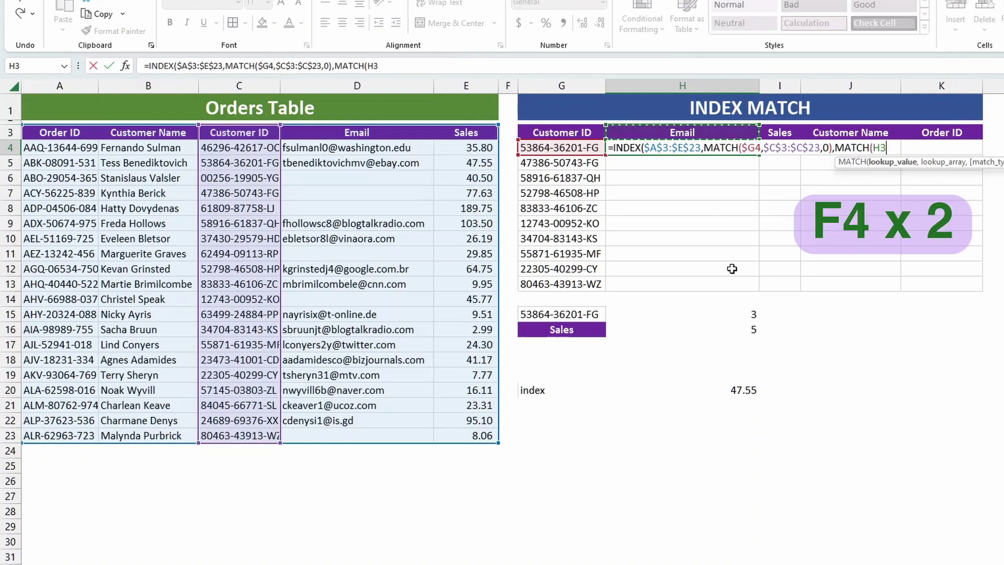
key(F4)
key(F4)
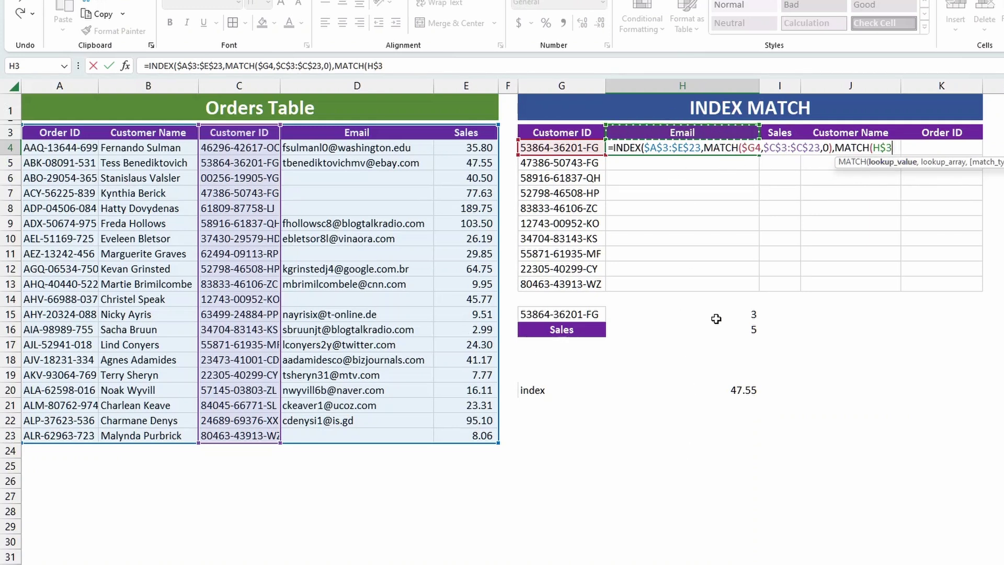
text(,)
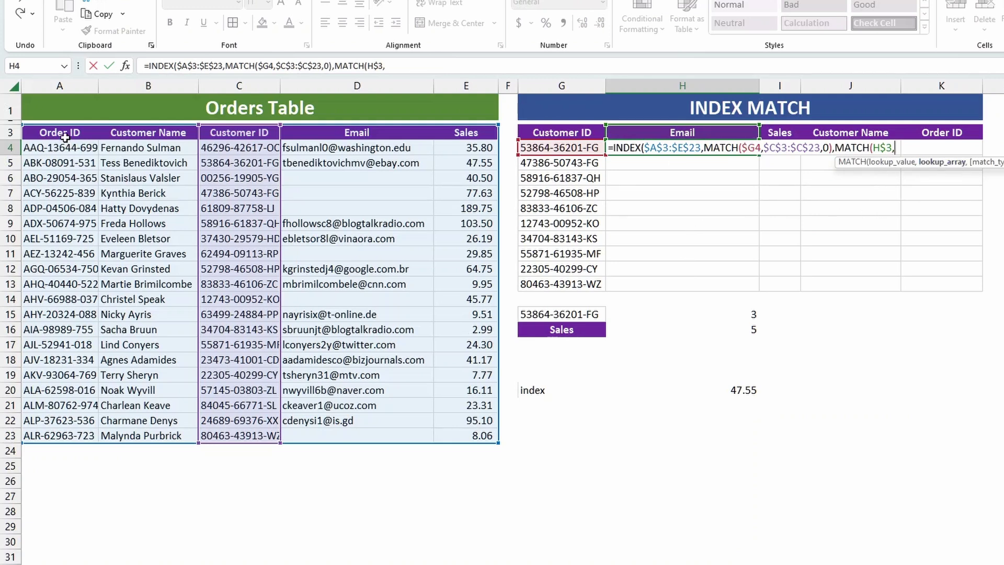
- Complete the column MATCH with the absolute header range $A$3:$E$3 and match type 0, and enter the formula in H4
drag(55, 134, 447, 139)
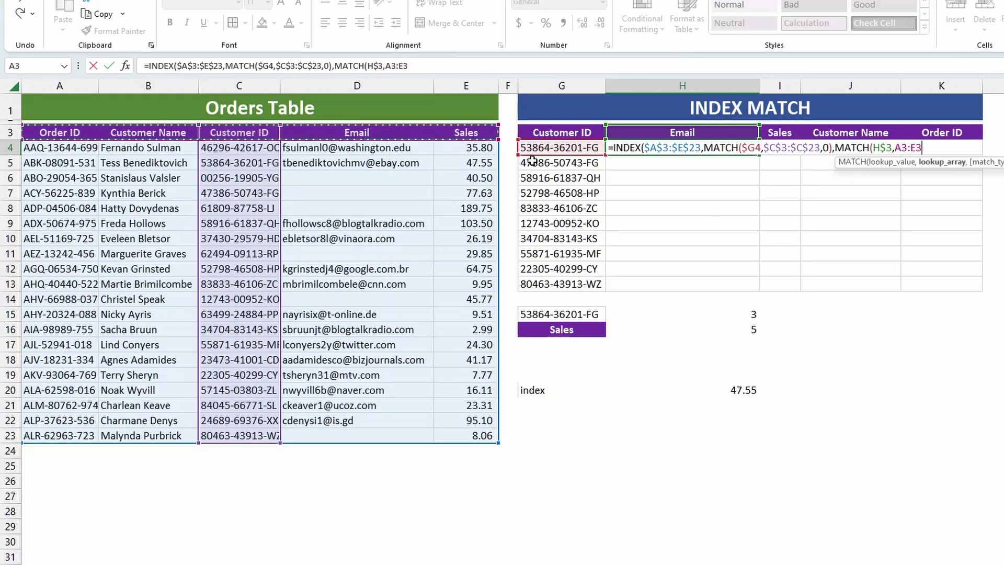
key(F4)
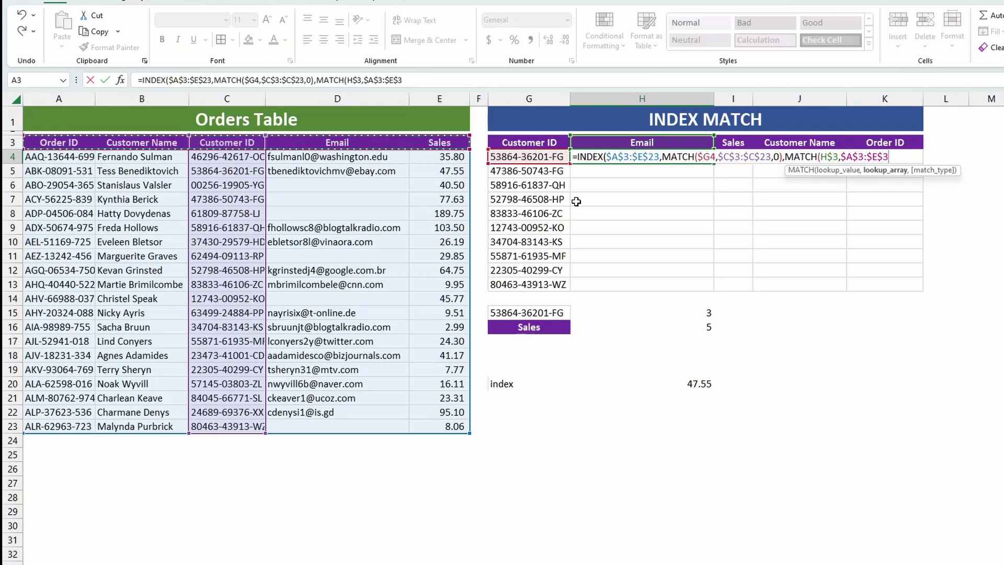
text(,)
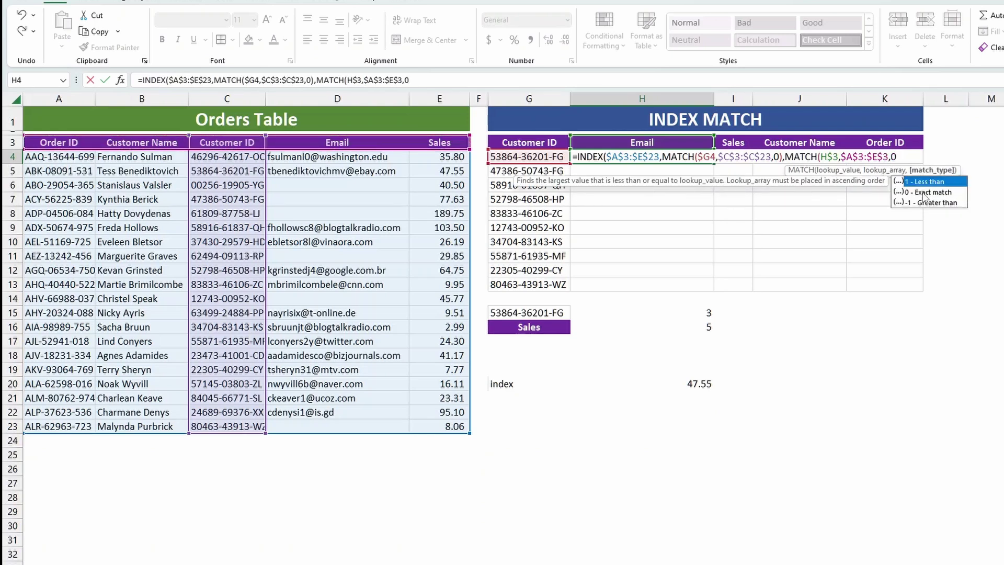
text(0))
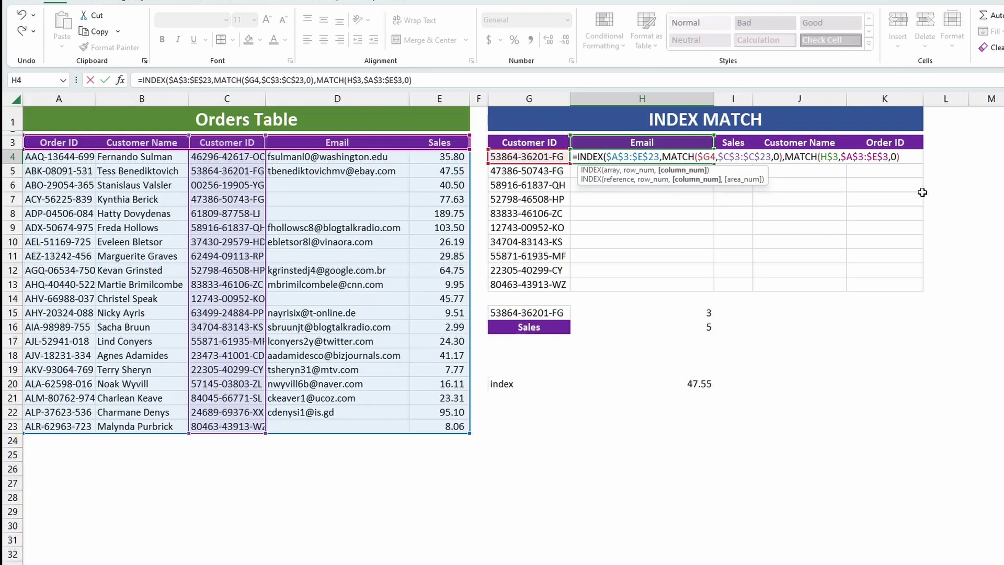
text())
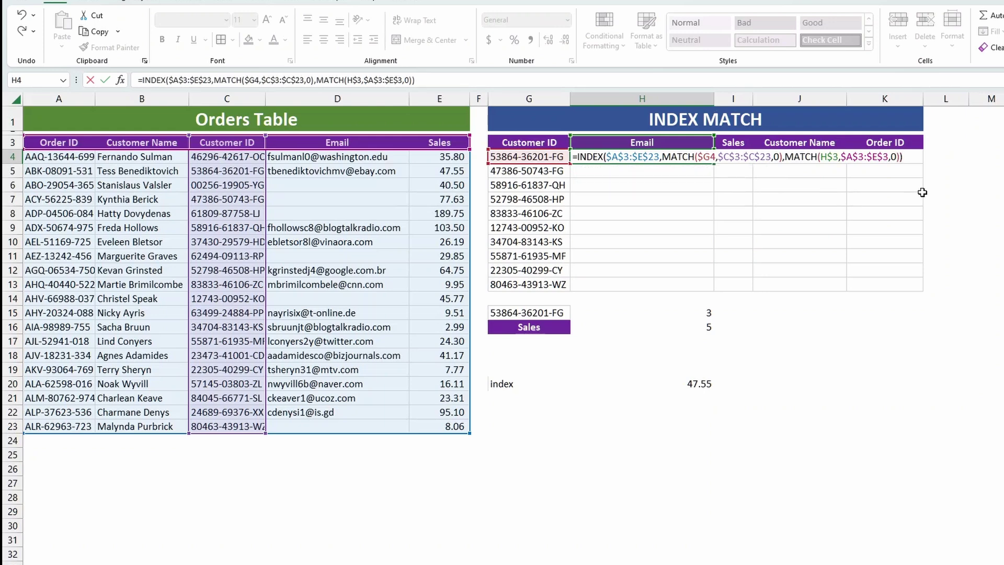
key(Return)
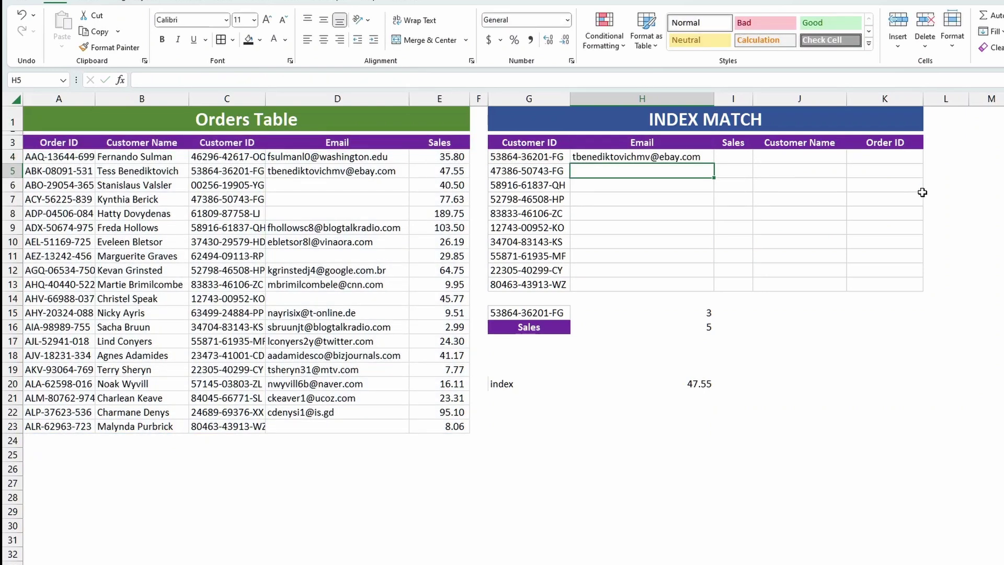
- Fill the INDEX MATCH formula from H4 across the Sales, Customer Name and Order ID columns to K4
click(634, 157)
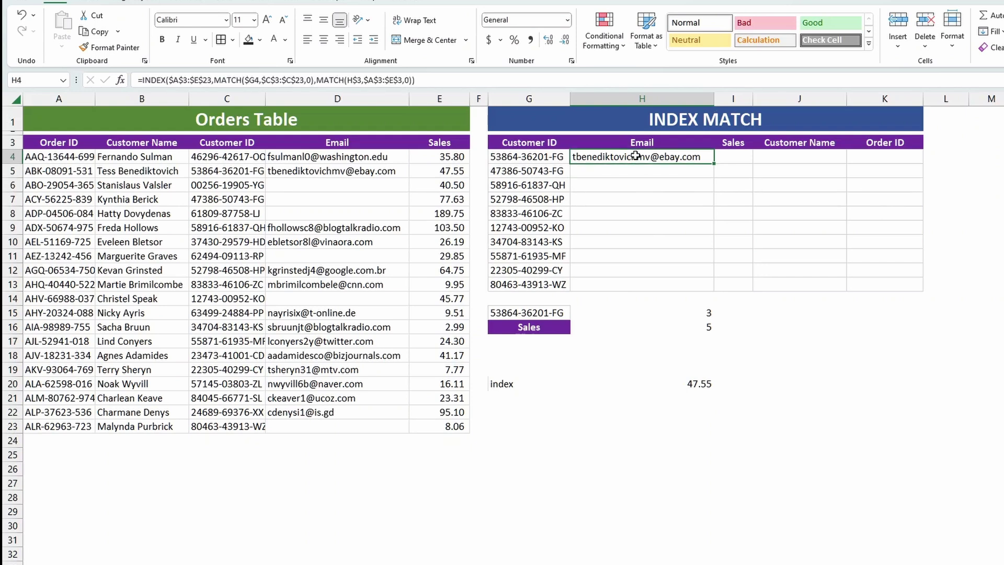
click(530, 155)
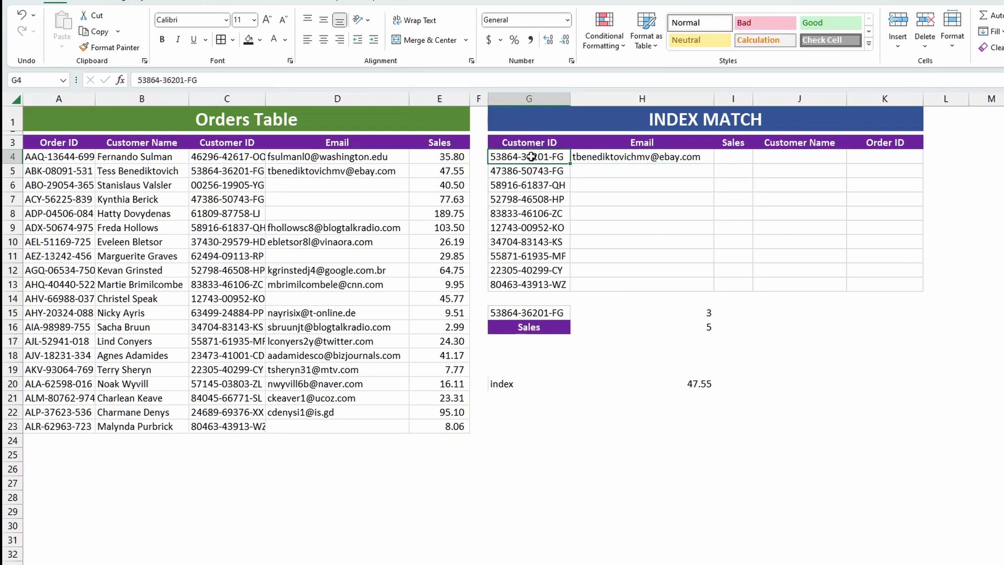
click(657, 158)
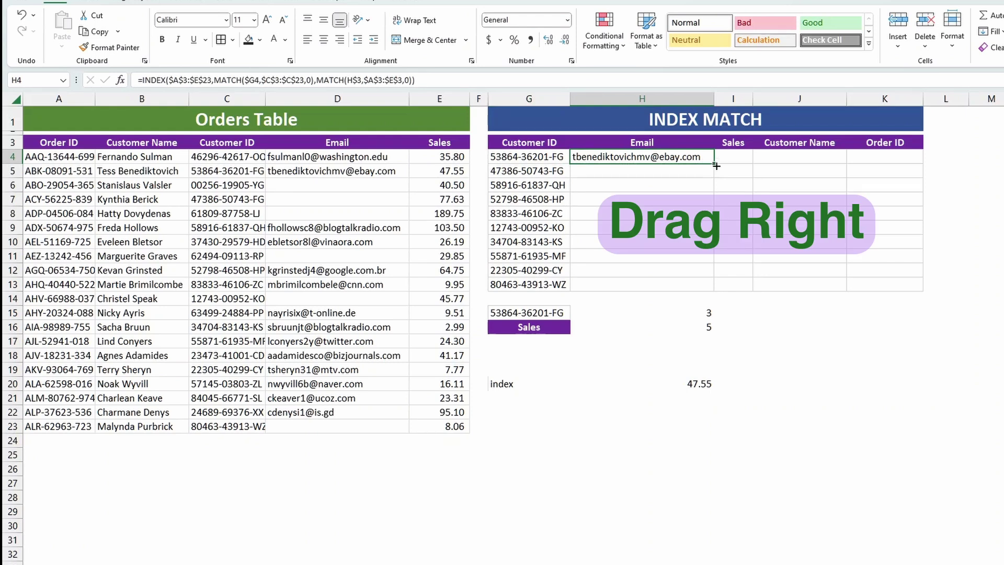
drag(715, 163, 915, 163)
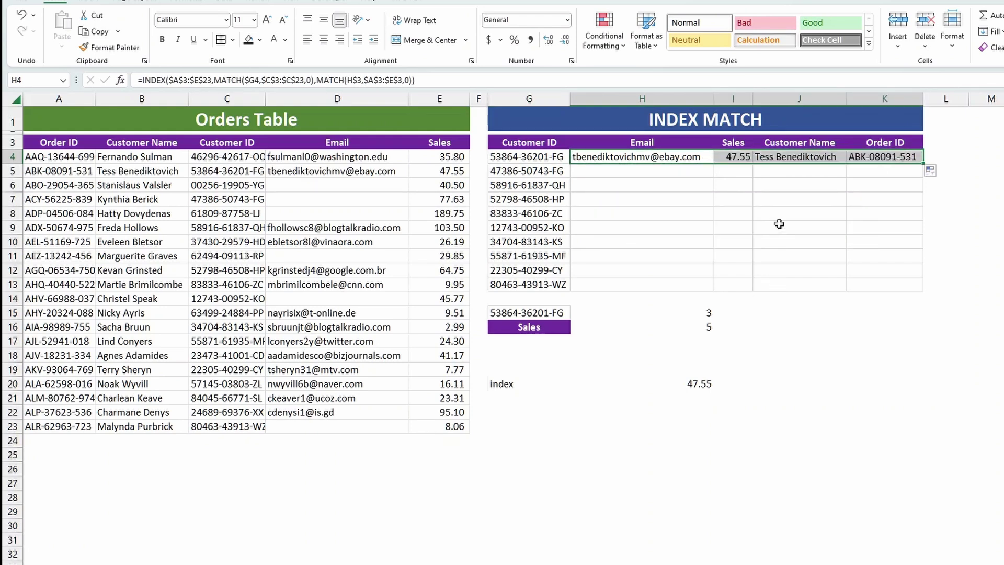
- Compare the filled formulas in H4, I4 and J4 and check the lookup Customer ID in G4
click(779, 214)
click(640, 158)
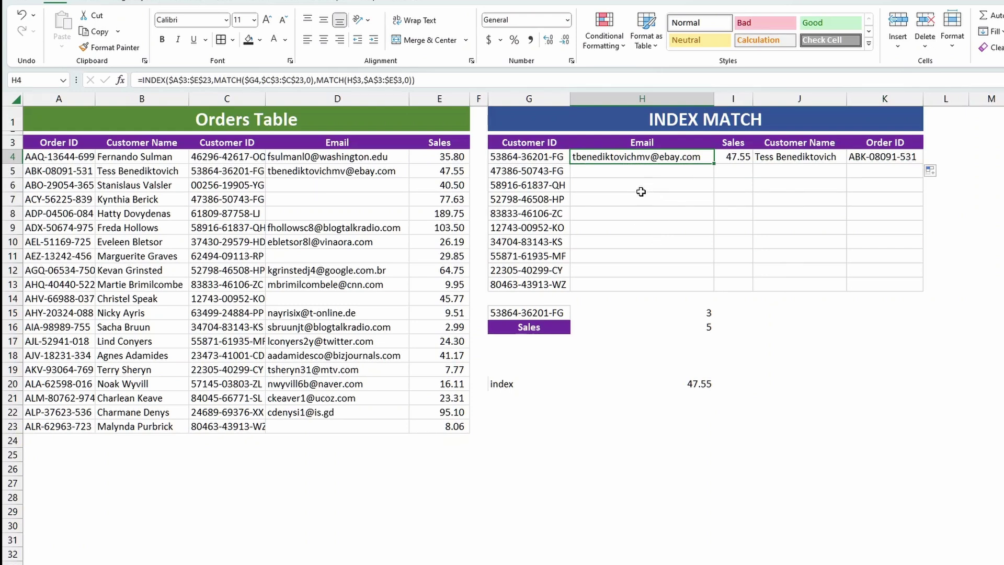
click(744, 157)
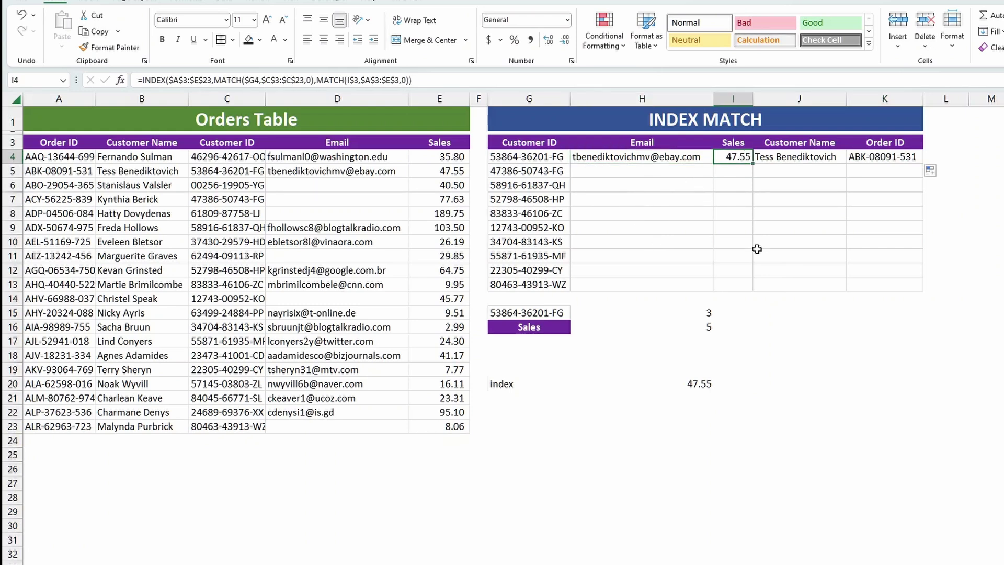
click(797, 157)
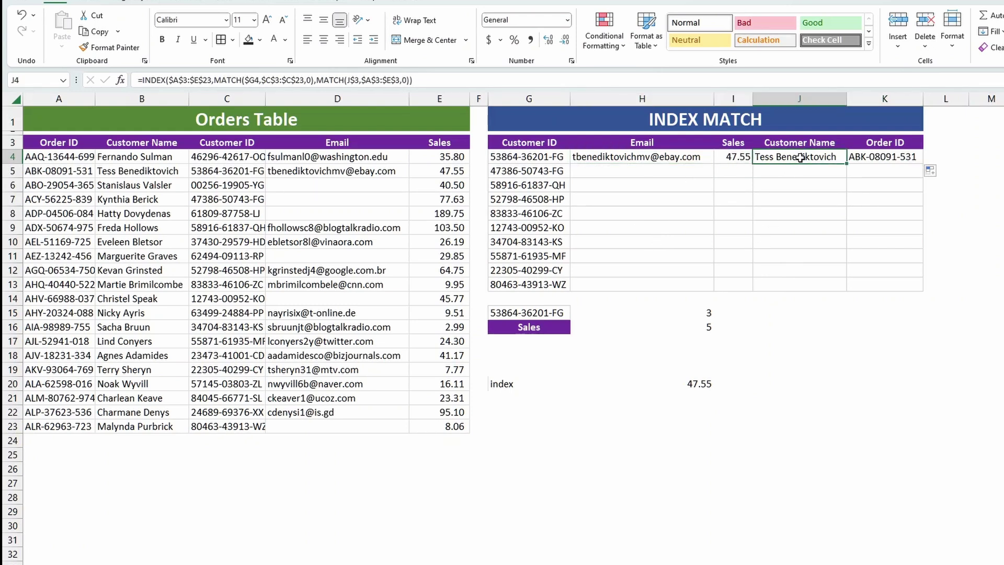
click(527, 159)
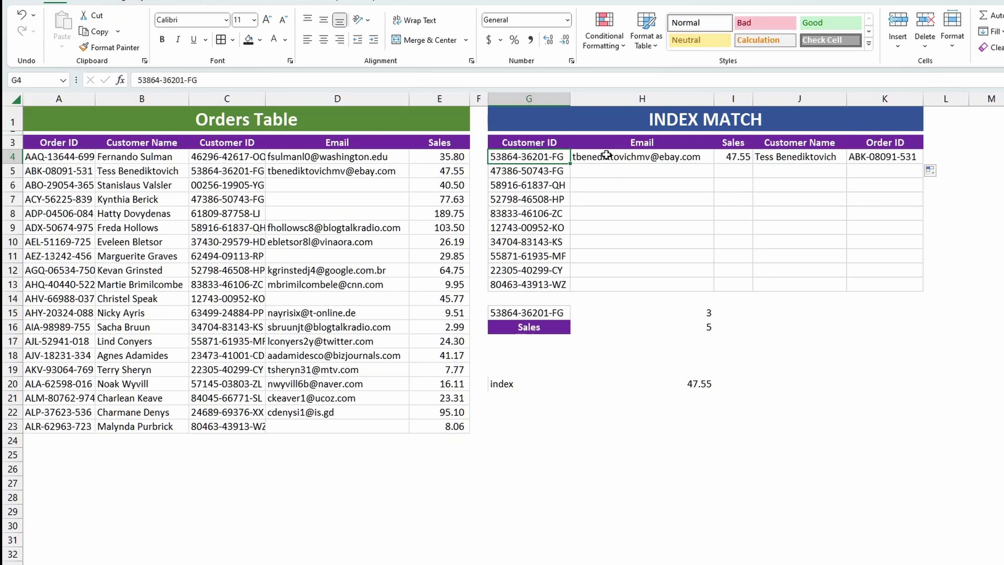
- Check the filled formulas in J4, K4 and I4 and compare the row 4 results with the matching Orders Table row
click(813, 158)
click(861, 160)
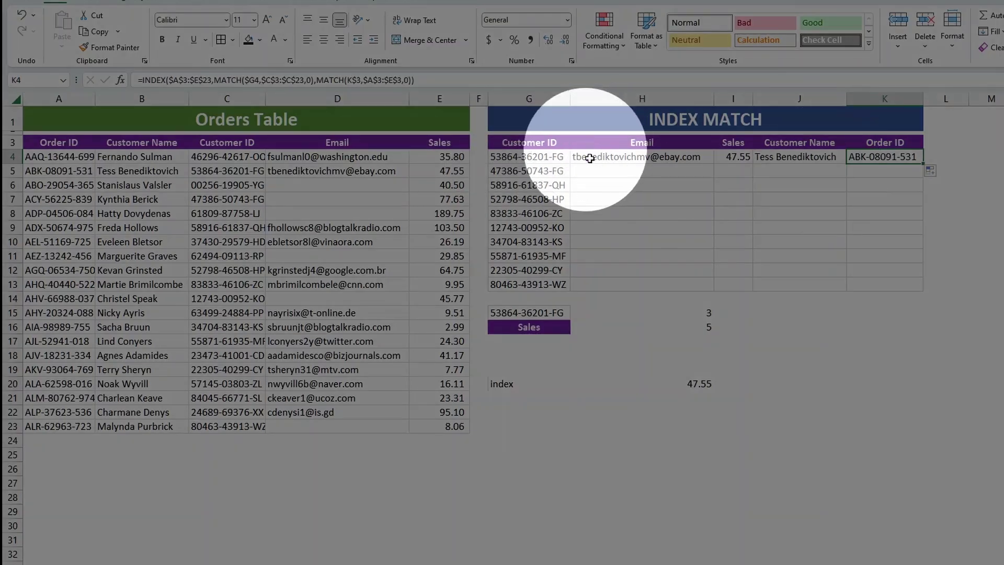
click(520, 158)
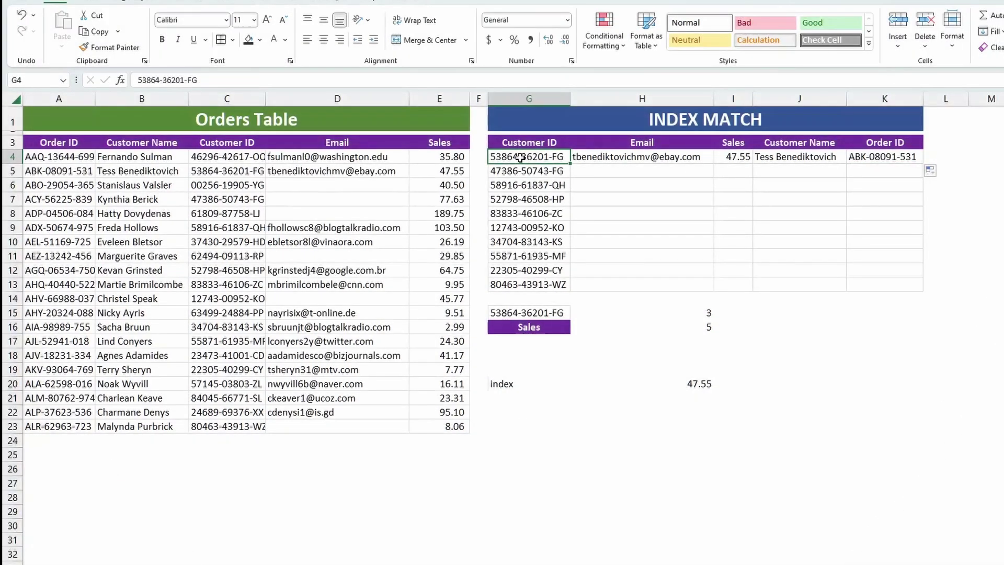
drag(520, 157, 866, 159)
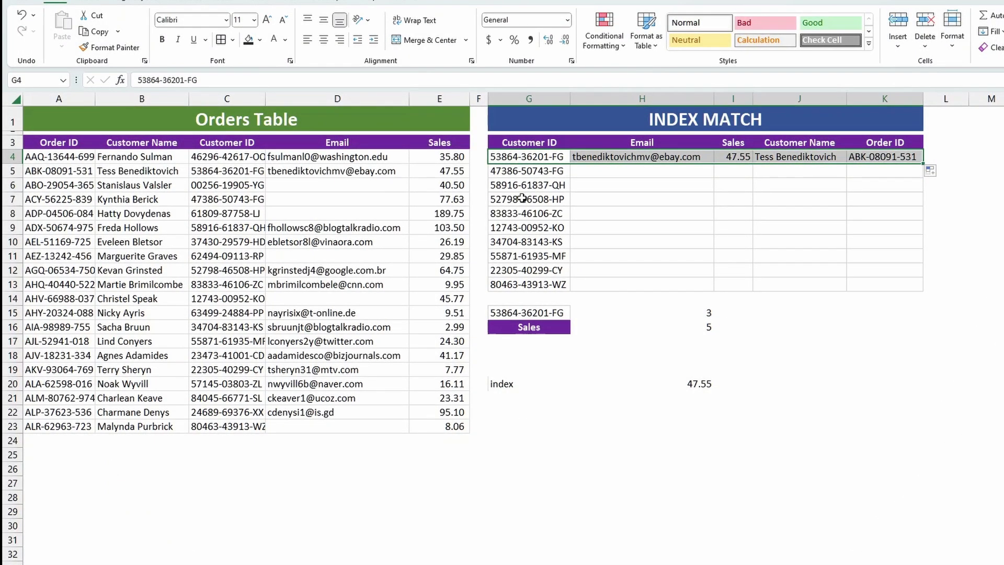
key(ctrl+q)
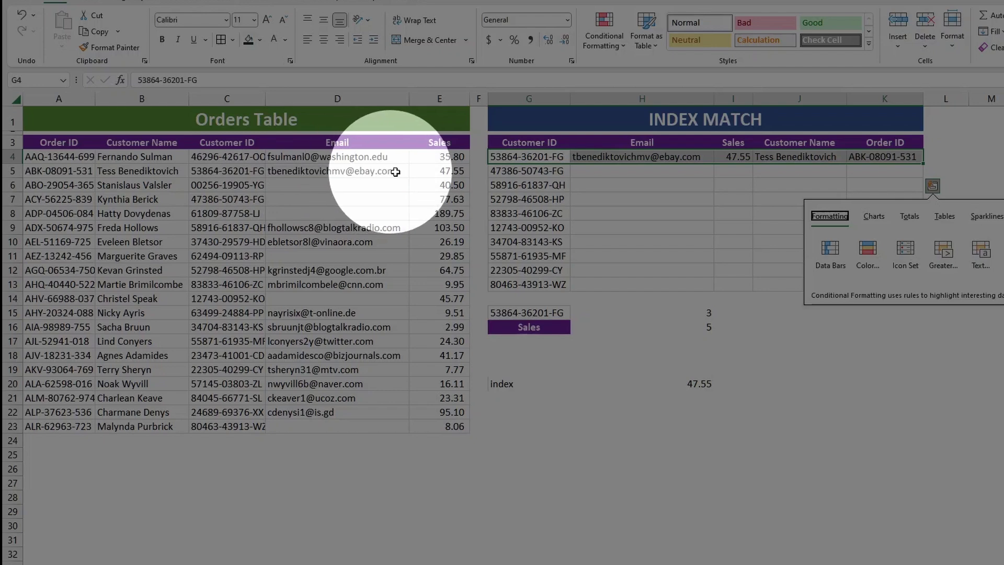
click(445, 172)
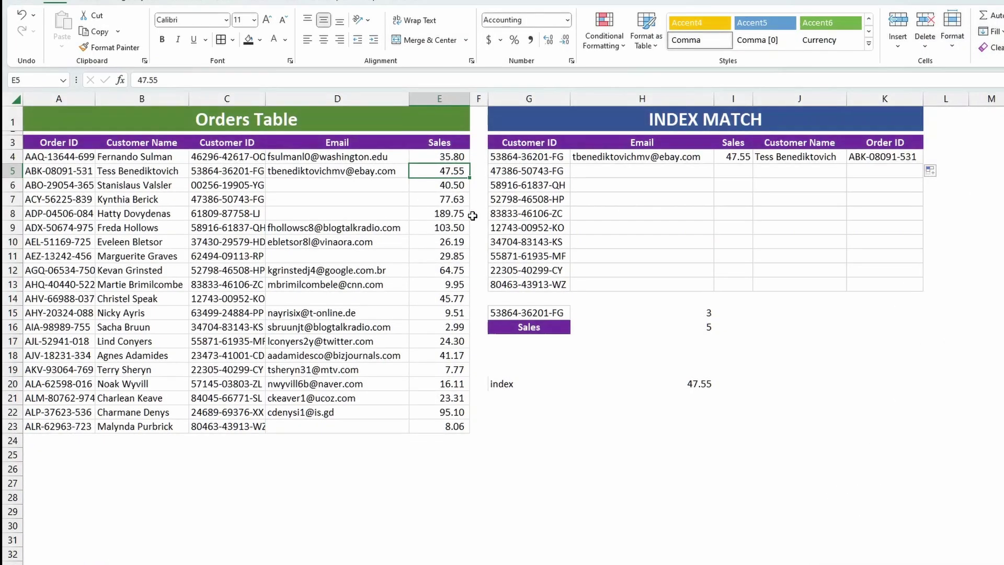
click(743, 159)
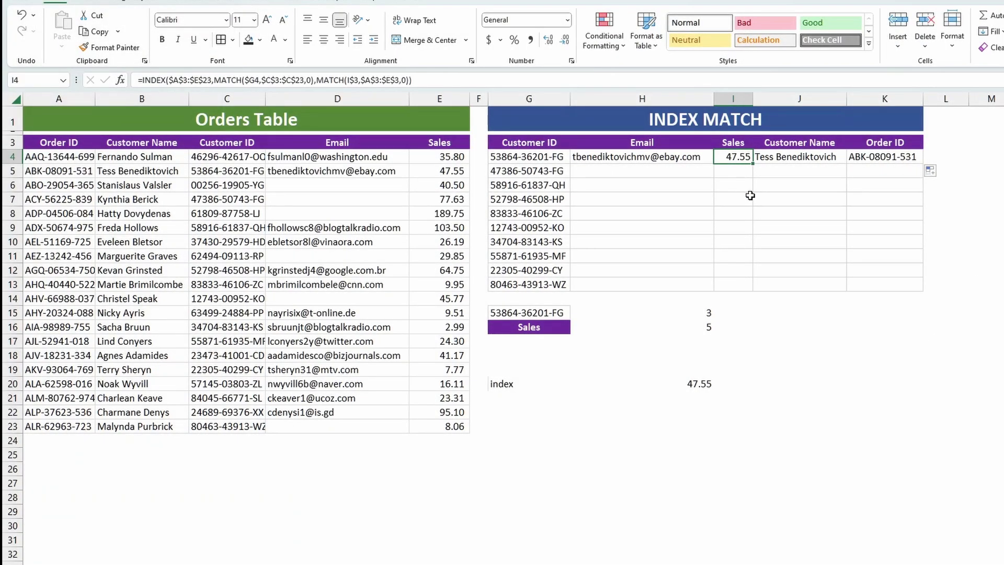
- Fill the INDEX MATCH formulas in H4:K4 down to row 13 and review the filled range
drag(656, 158, 889, 158)
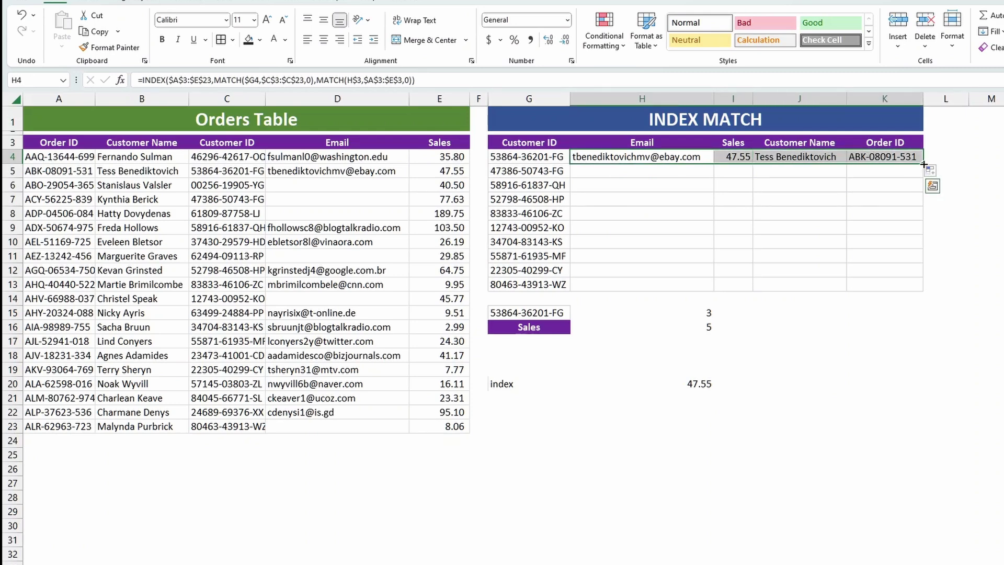
double_click(923, 165)
click(826, 343)
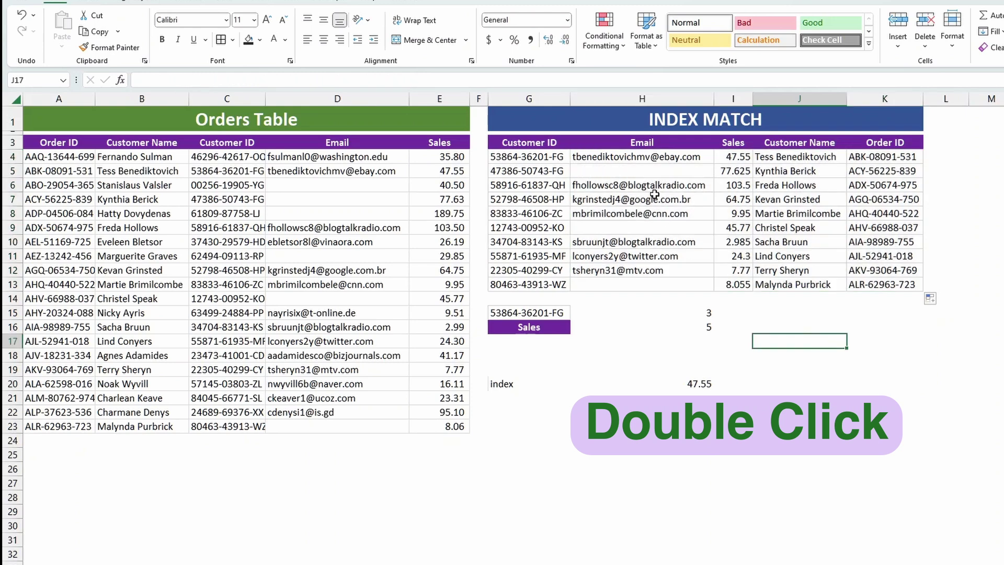
drag(640, 160, 882, 215)
drag(882, 292, 882, 284)
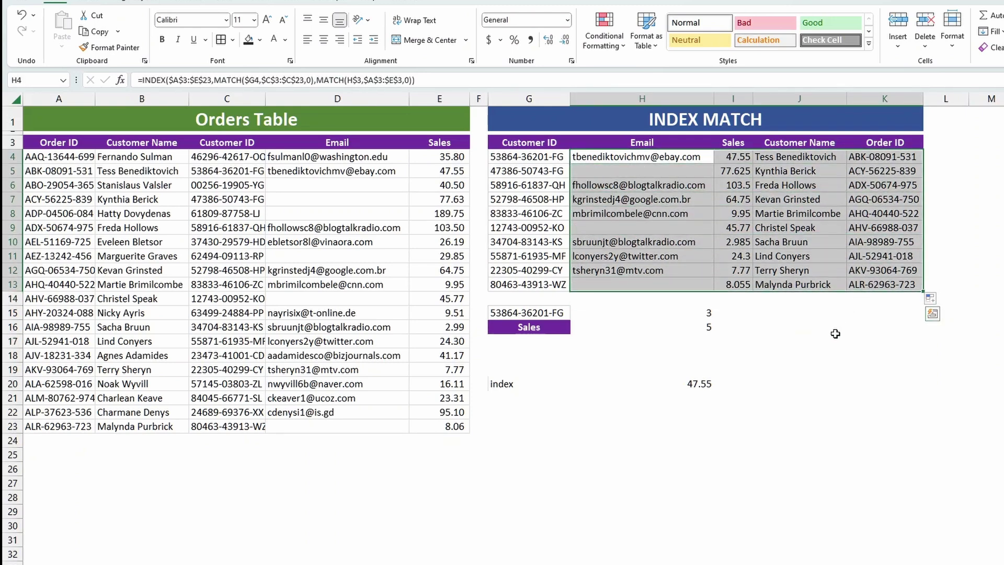
click(656, 158)
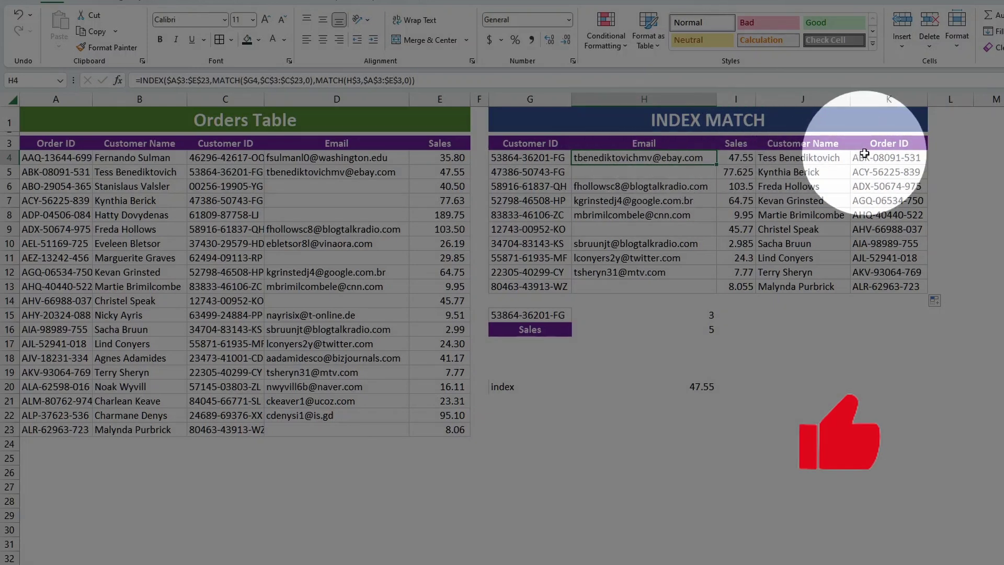
click(709, 229)
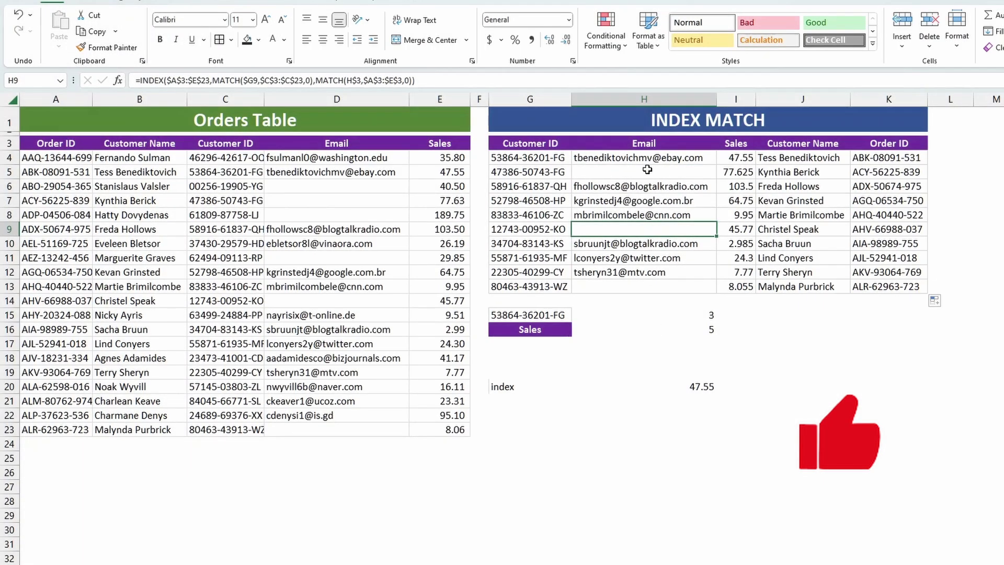
- Try Sales as the header in H3, compare columns H and I, and undo the header change
click(645, 144)
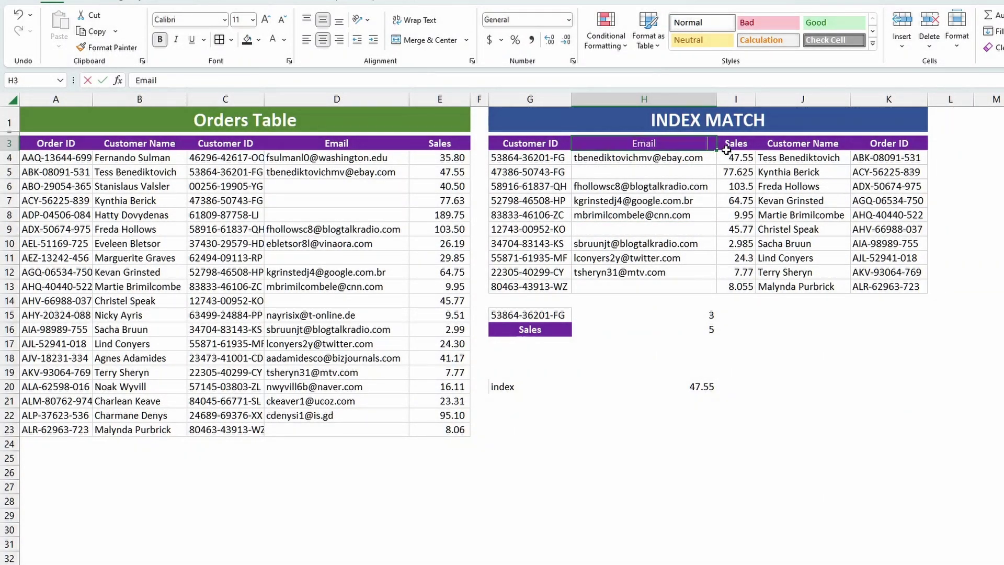
text(Sales)
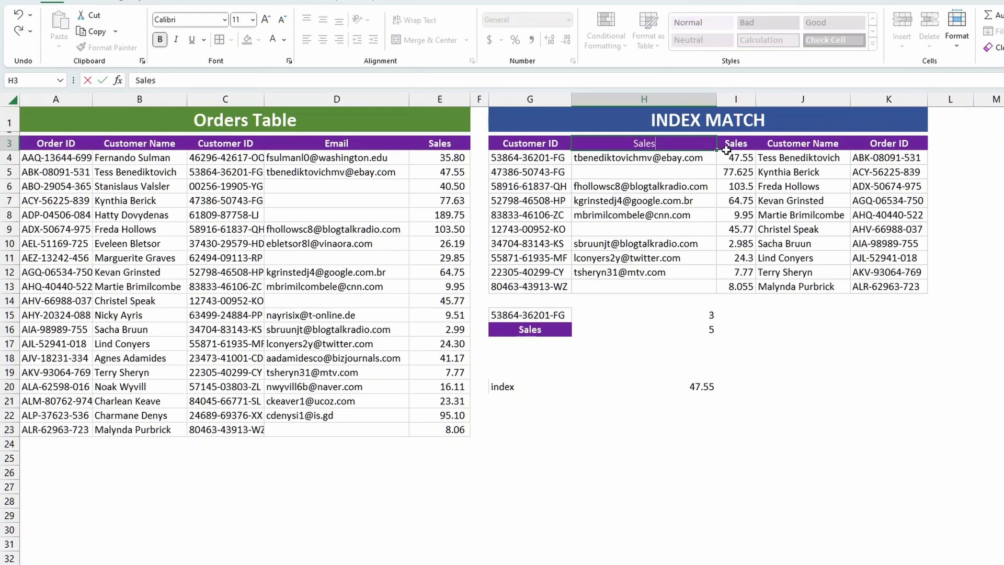
key(Return)
click(673, 148)
key(ctrl+shift+Down)
key(shift+Right)
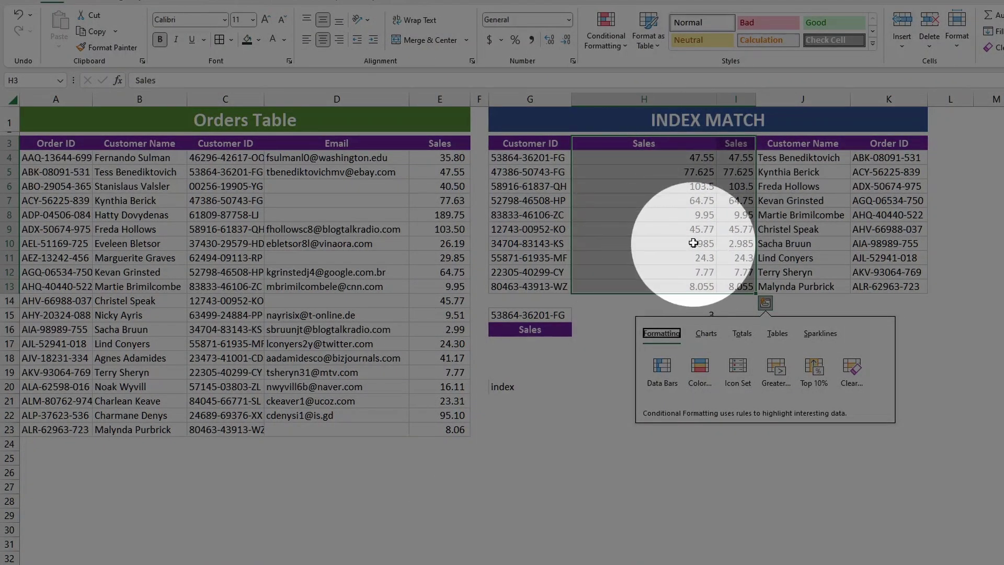
click(649, 170)
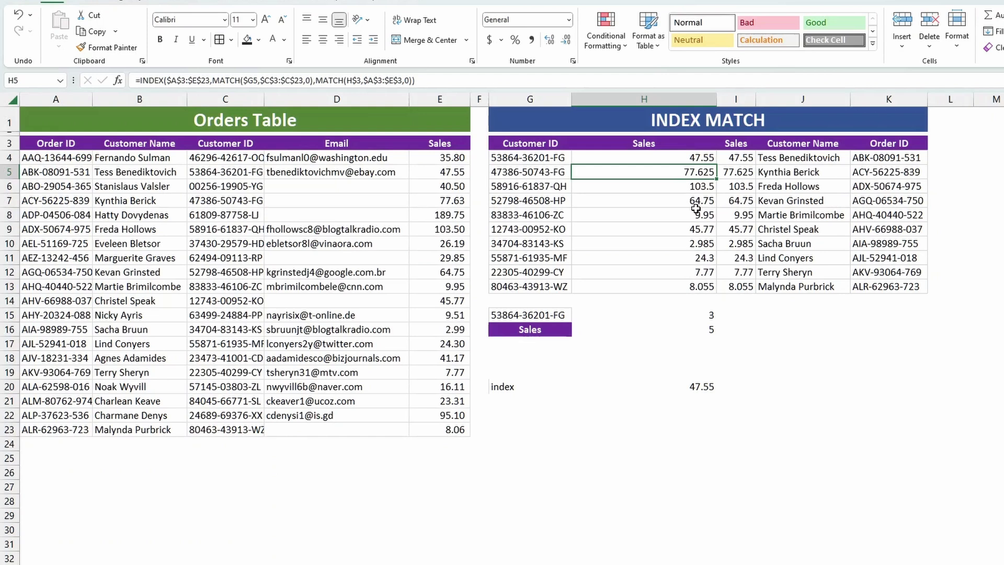
key(ctrl+z)
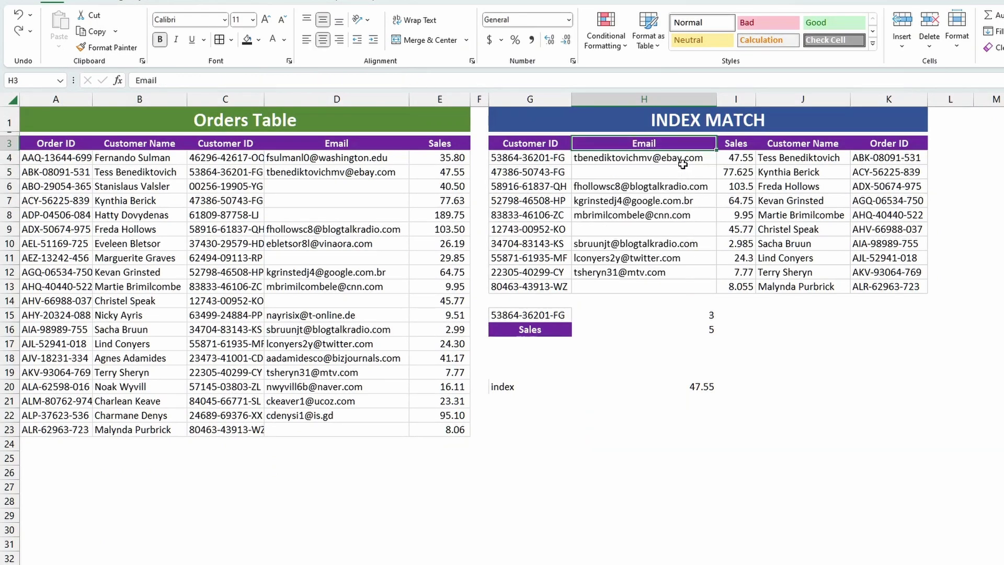
- Change the header in H3 to Customer Name and compare column H with the Customer Name column J
text(Customer Name)
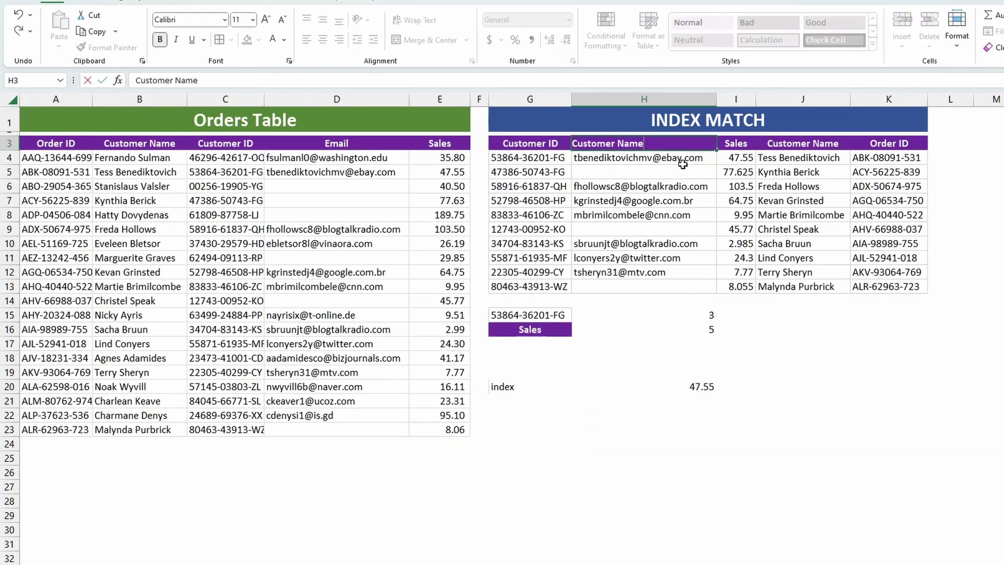
key(ctrl+Return)
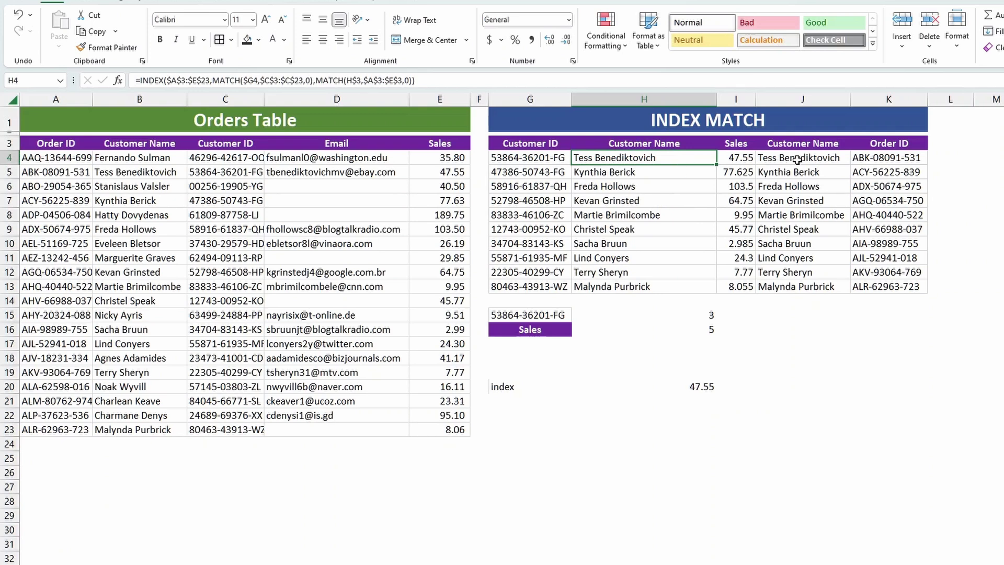
drag(658, 144, 658, 283)
drag(803, 144, 805, 287)
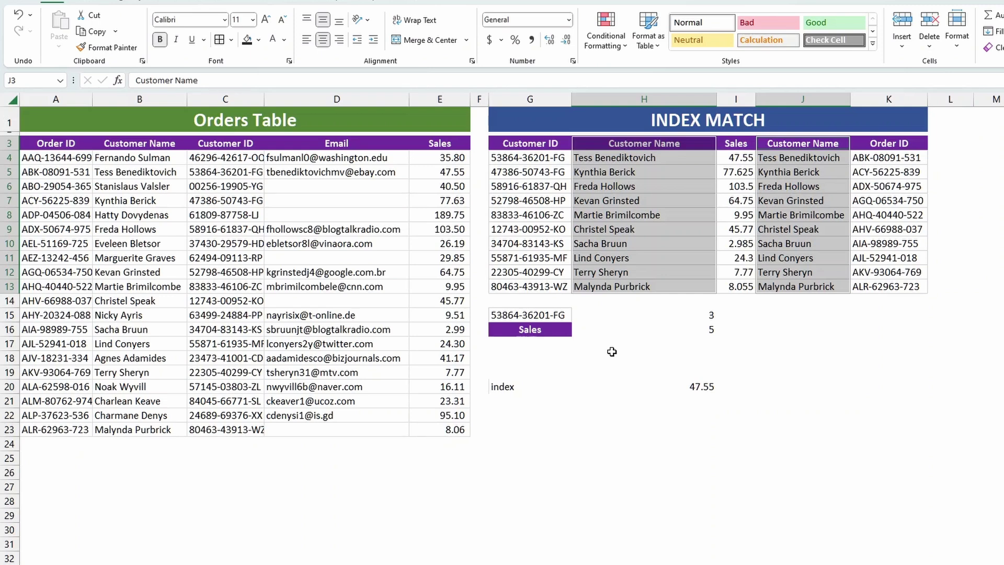
click(629, 301)
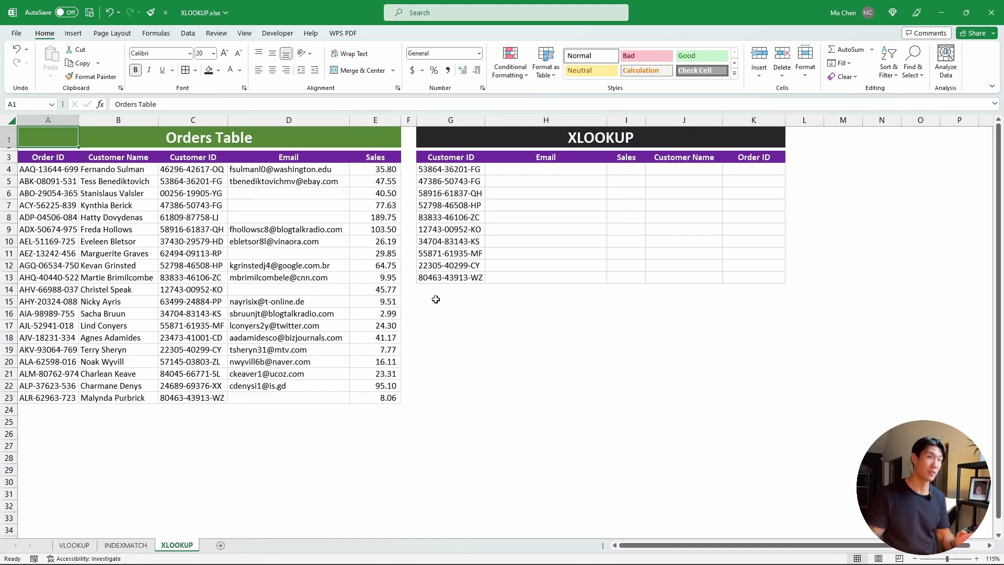
- Start an XLOOKUP formula in H4 of the XLOOKUP sheet with the Customer ID in G4 as lookup value
click(539, 171)
text(=)
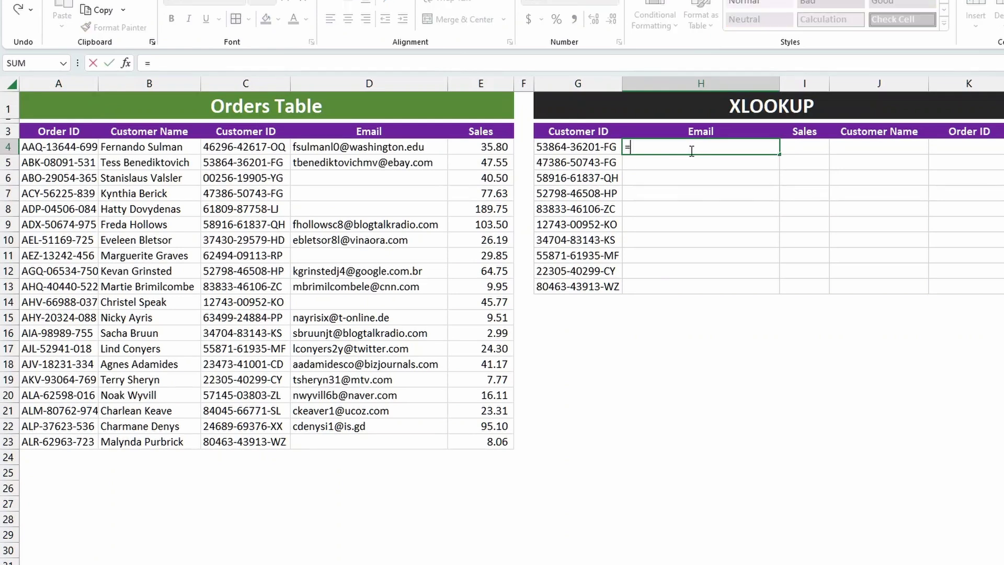
text(xloo)
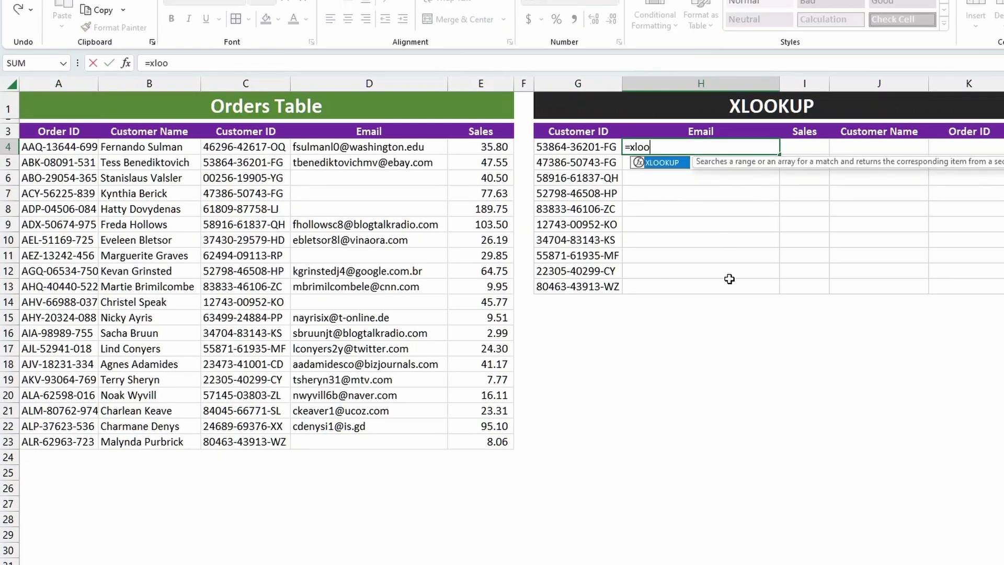
key(Tab)
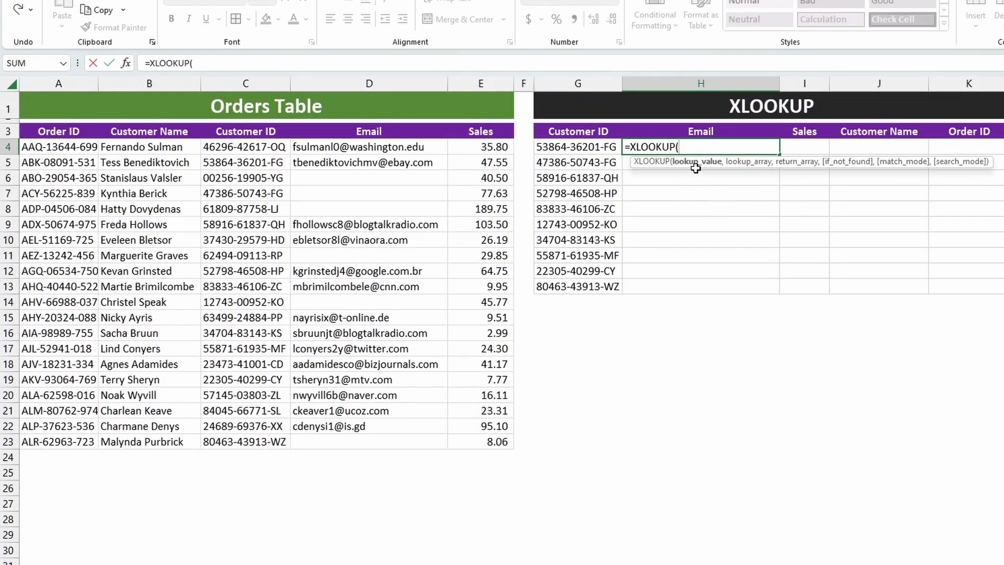
click(603, 150)
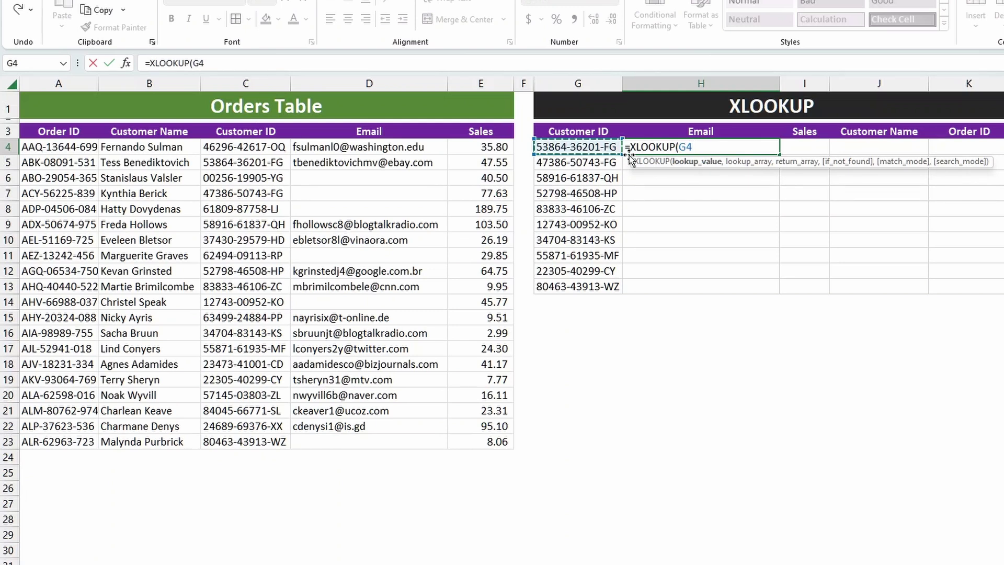
text(,)
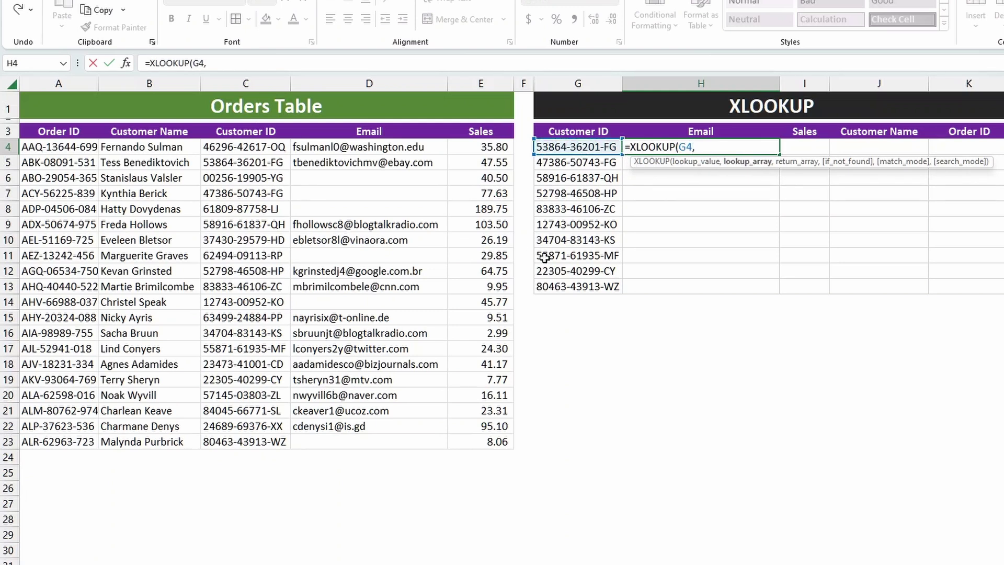
- Set the lookup array to the absolute Customer ID range $C$3:$C$23 and the return array to the Email range $D$3:$D$23
drag(246, 131, 277, 442)
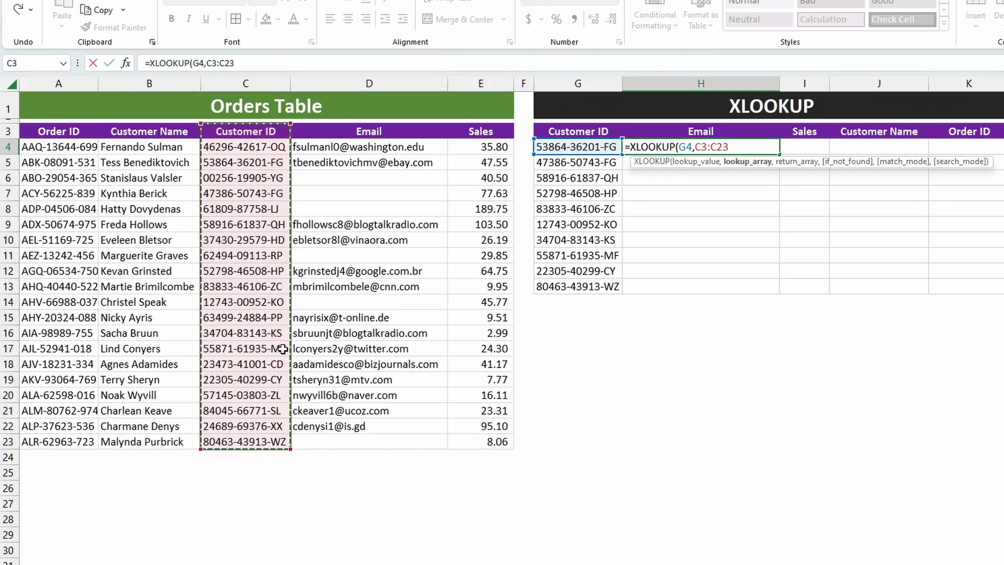
key(F4)
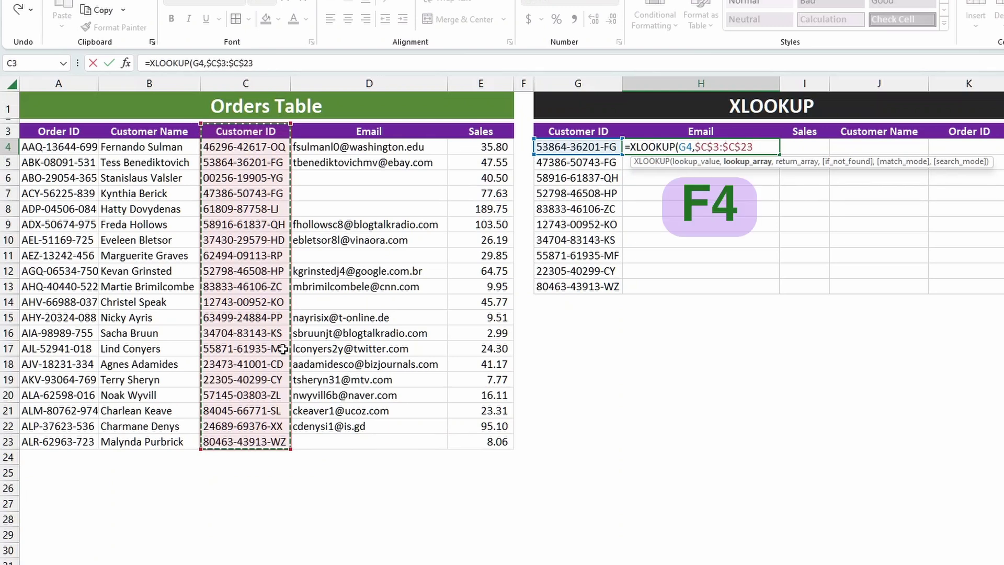
text(,)
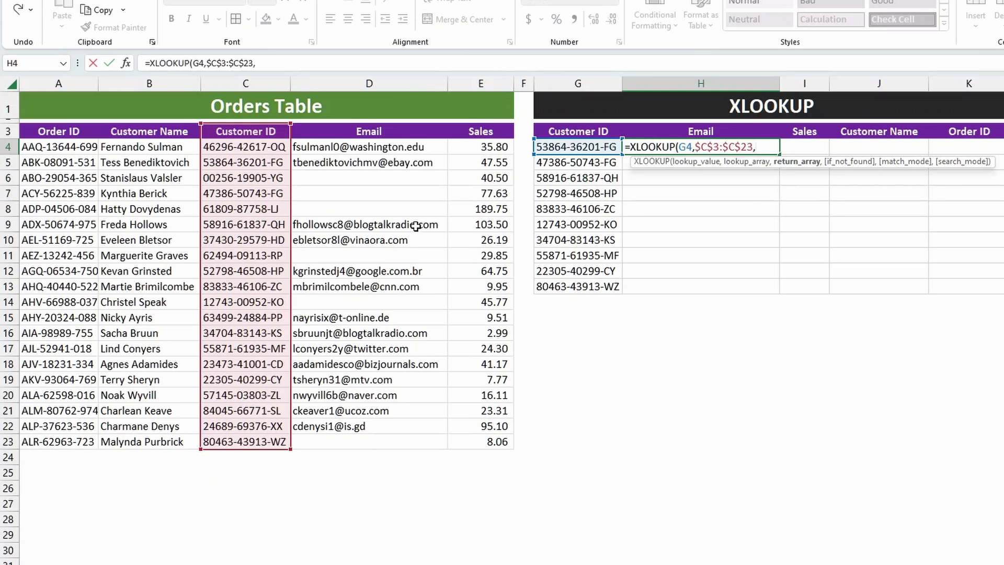
drag(381, 132, 392, 434)
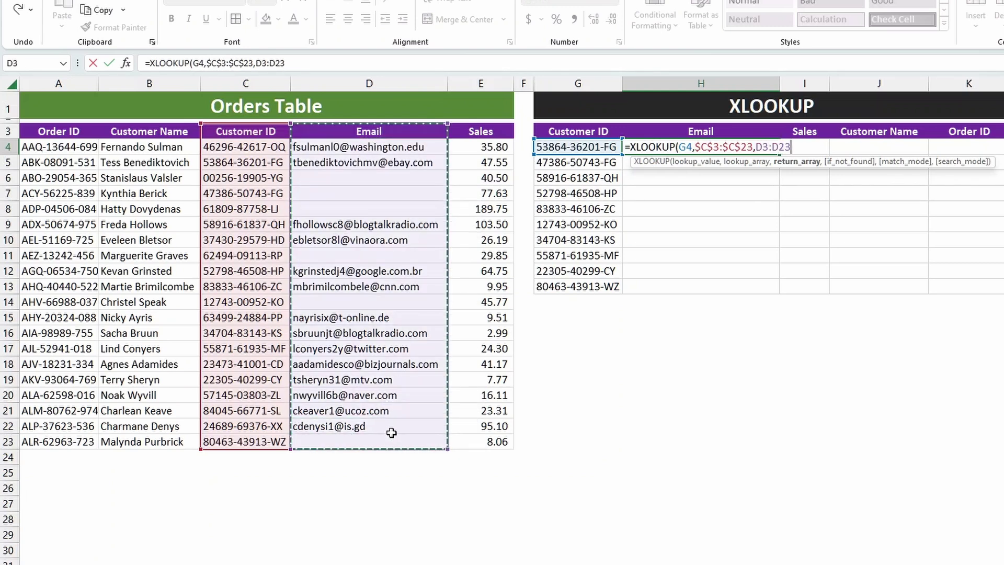
key(F4)
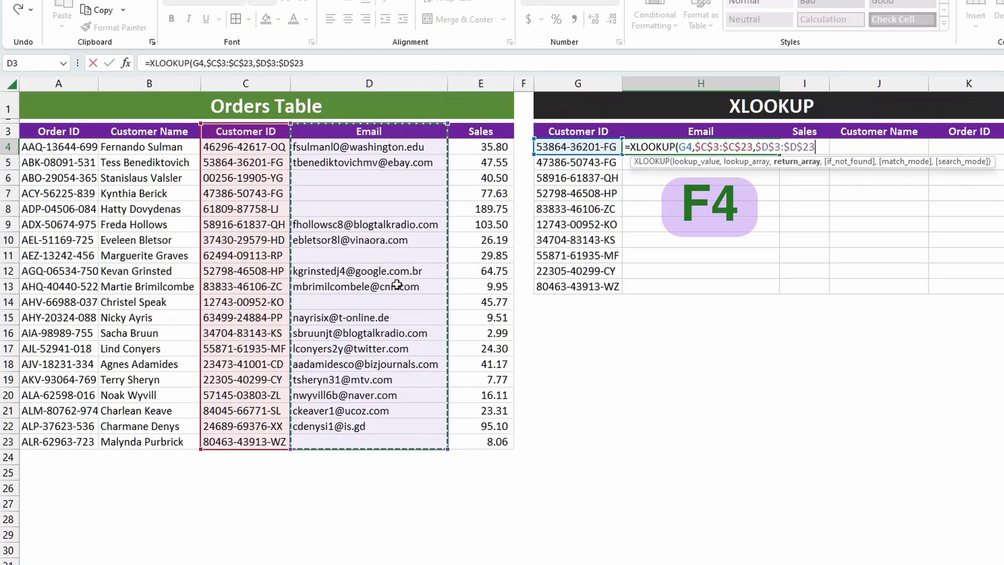
- Leave the if_not_found argument empty, set the match mode to 0 for exact match, and enter the XLOOKUP formula in H4
text(,)
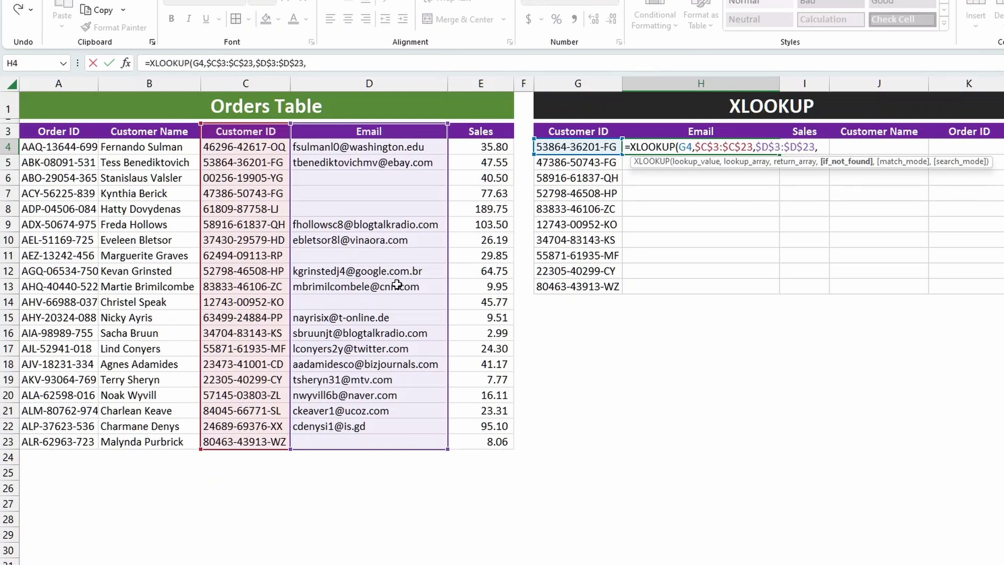
text(,0)
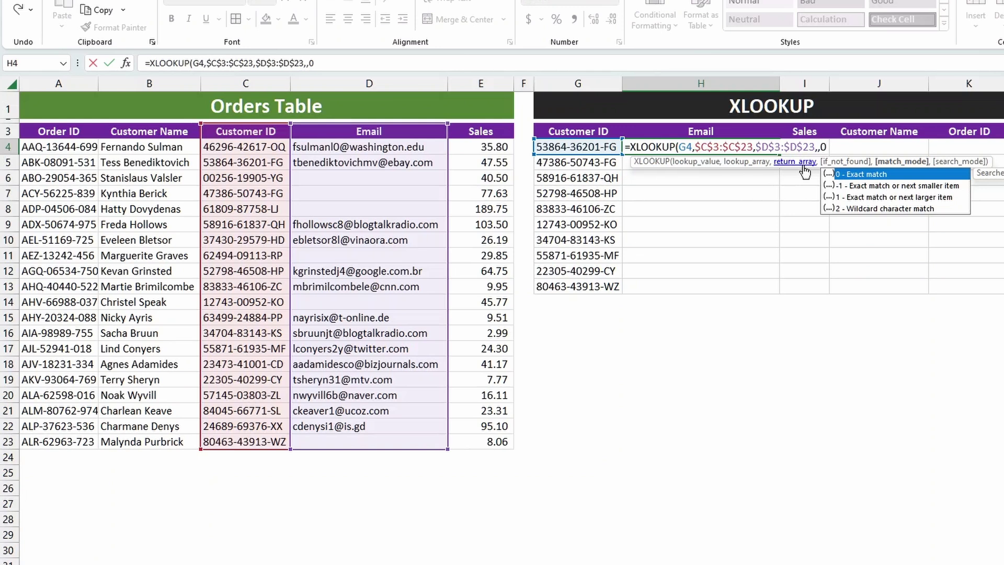
text())
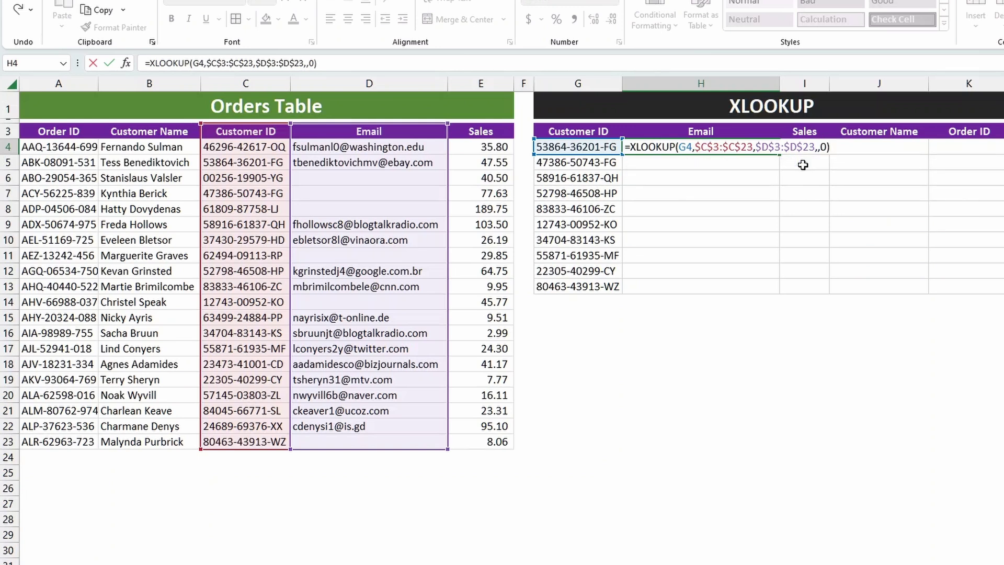
key(Return)
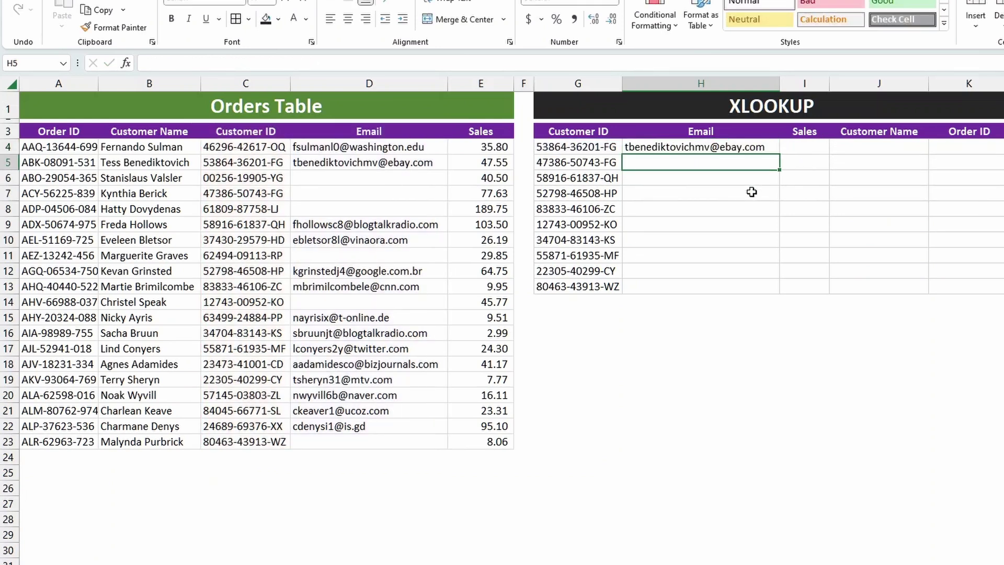
click(563, 147)
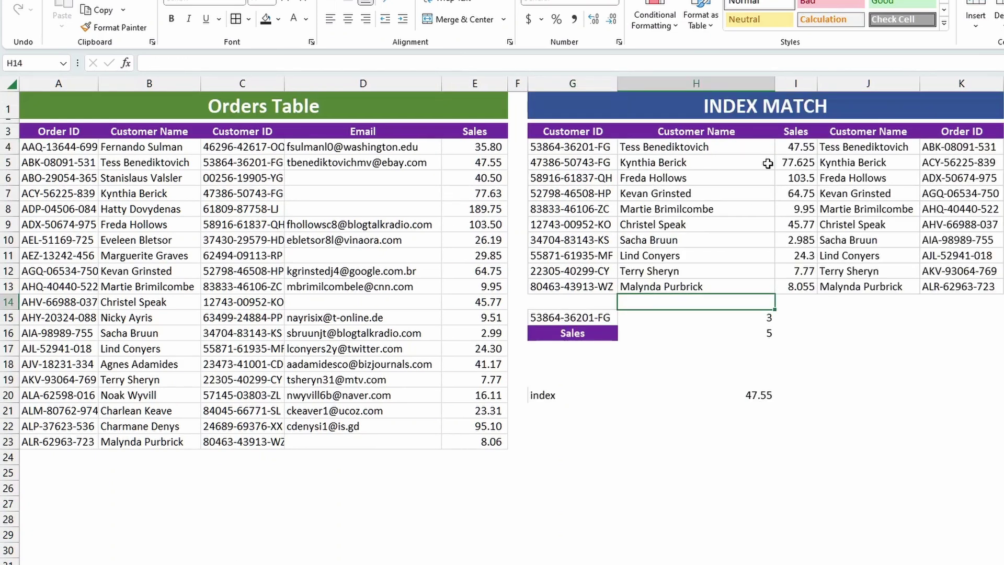
- Change the header in H3 of the INDEX MATCH table to Email
click(675, 134)
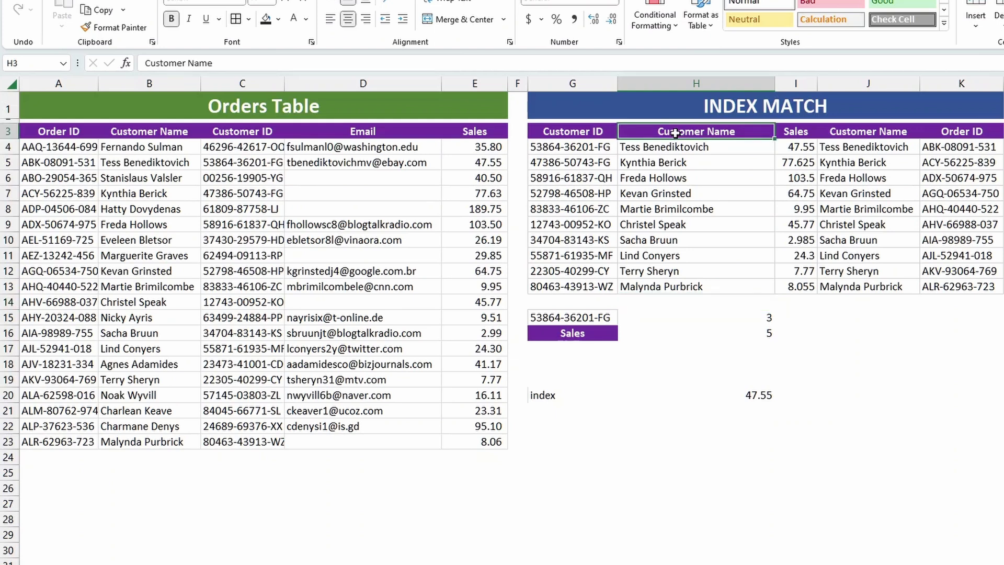
text(Email)
key(Return)
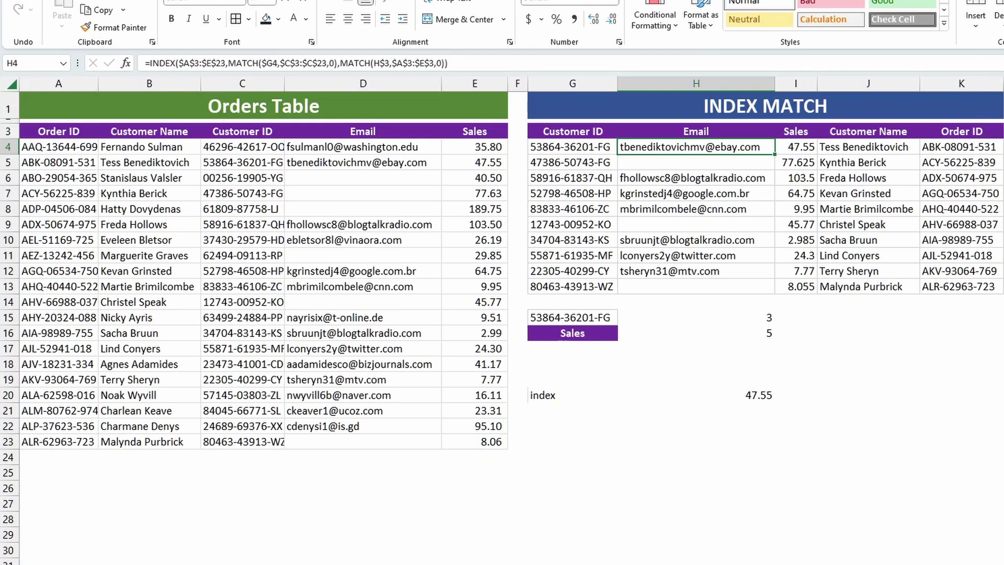
- On the XLOOKUP sheet, fill the Email XLOOKUP formula from H4 down to H13
key(ctrl+Page_Down)
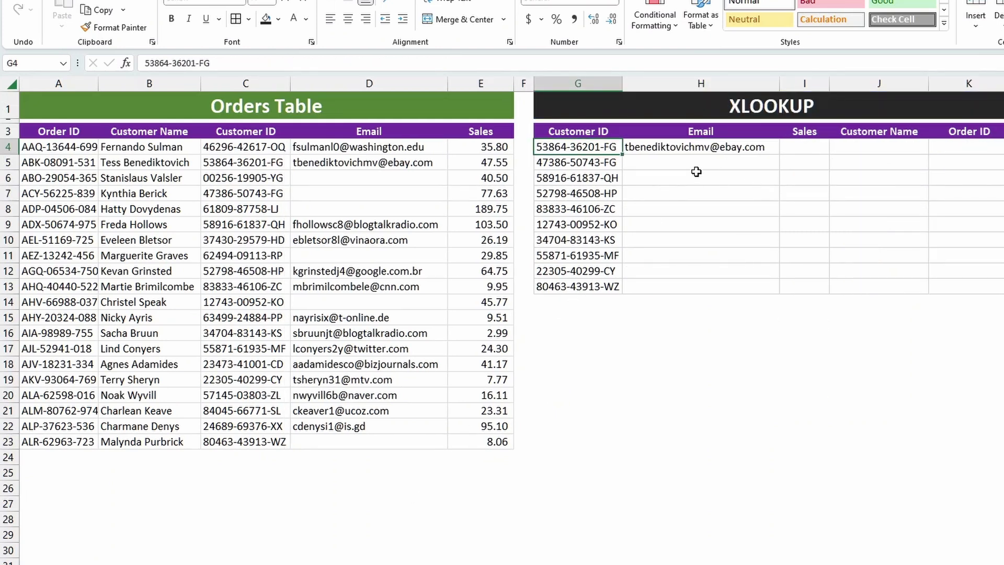
click(703, 150)
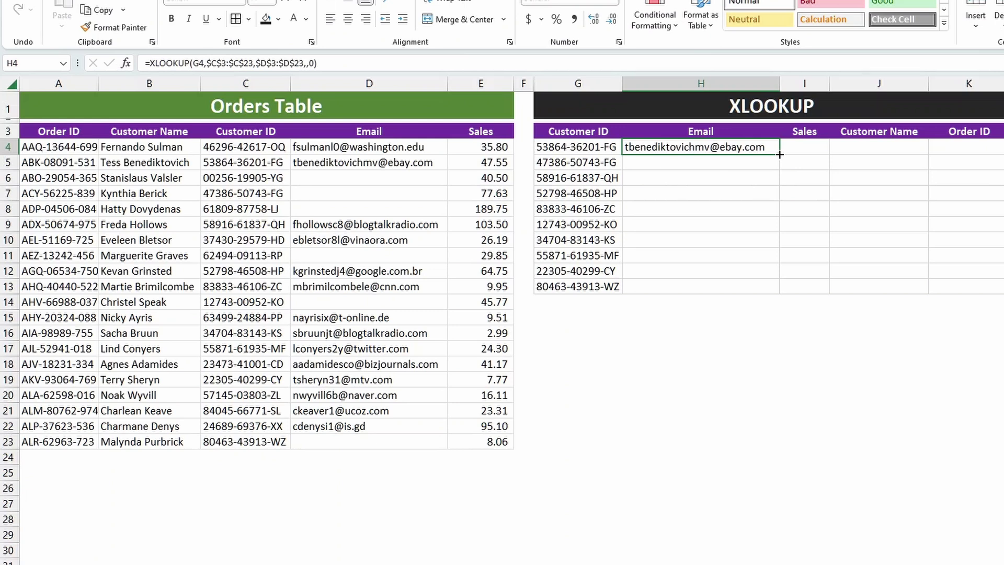
double_click(780, 154)
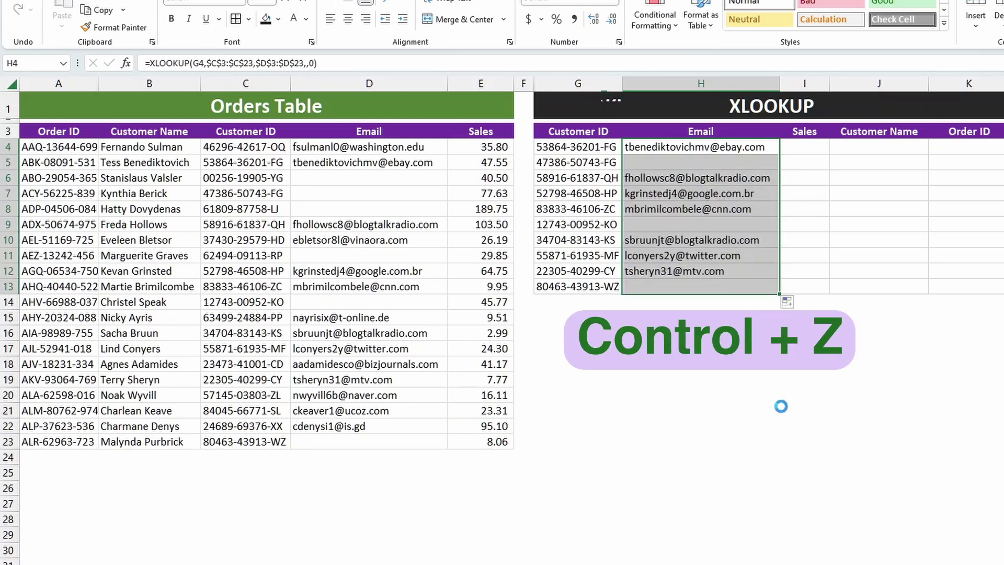
key(ctrl+z)
drag(779, 155, 779, 293)
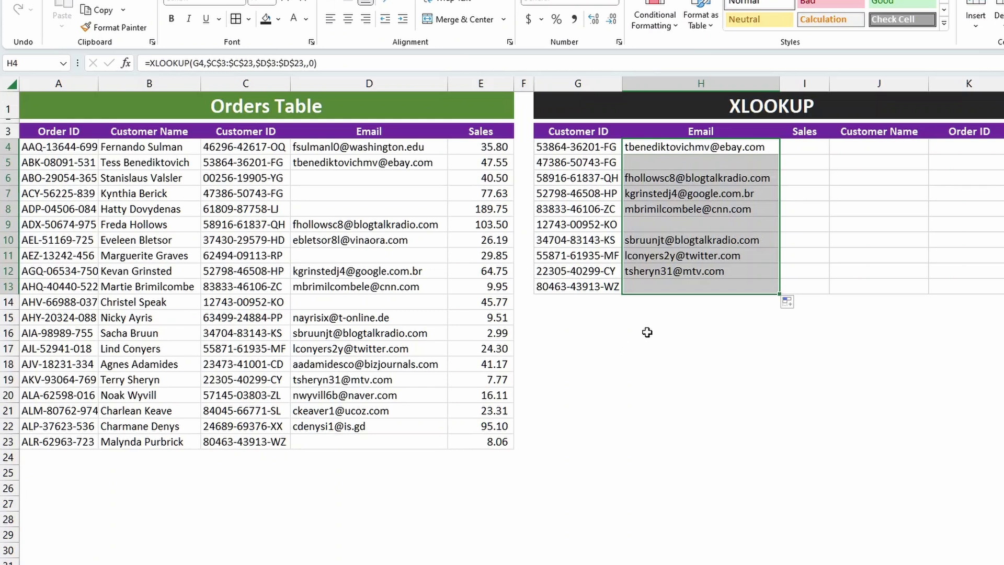
click(825, 150)
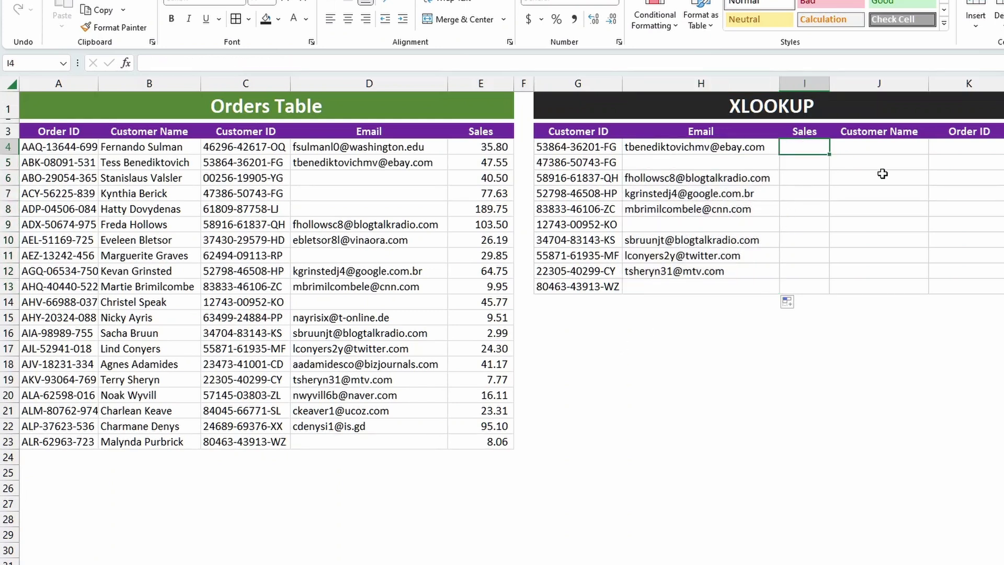
text(=)
key(BackSpace)
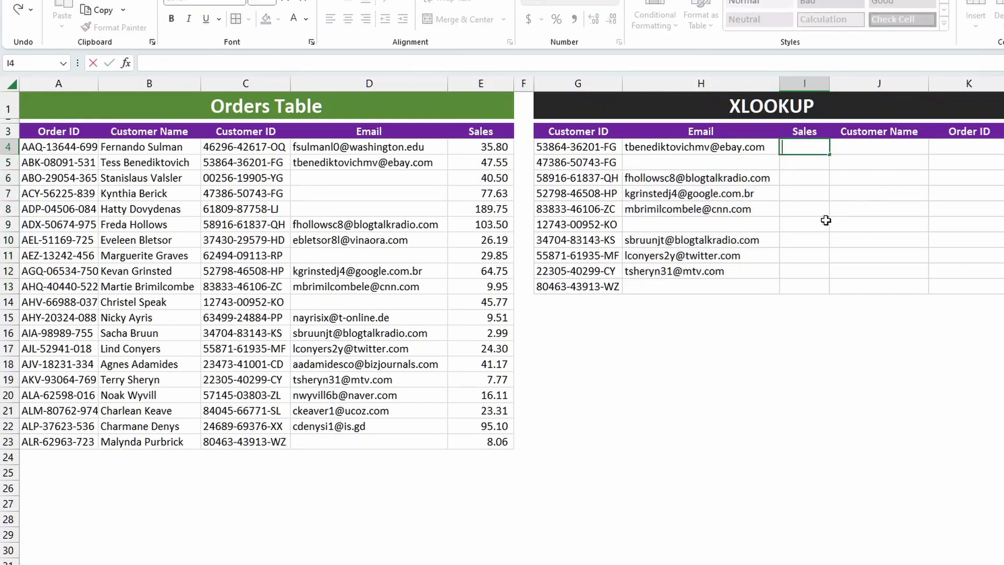
- Examine which Orders Table columns lie on either side of Customer ID, from Email and Sales to Customer Name and Order ID
click(805, 224)
click(679, 180)
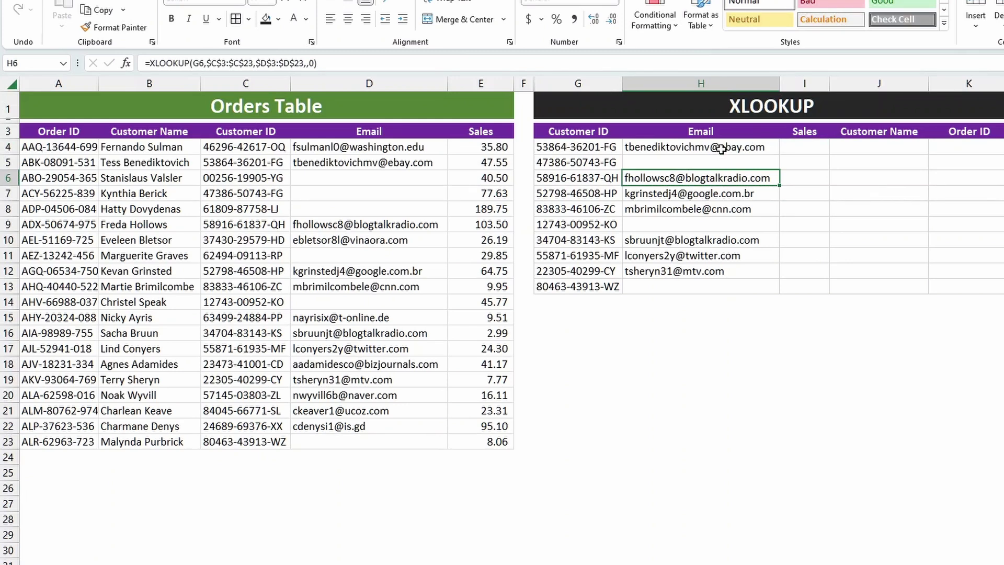
drag(369, 84, 482, 83)
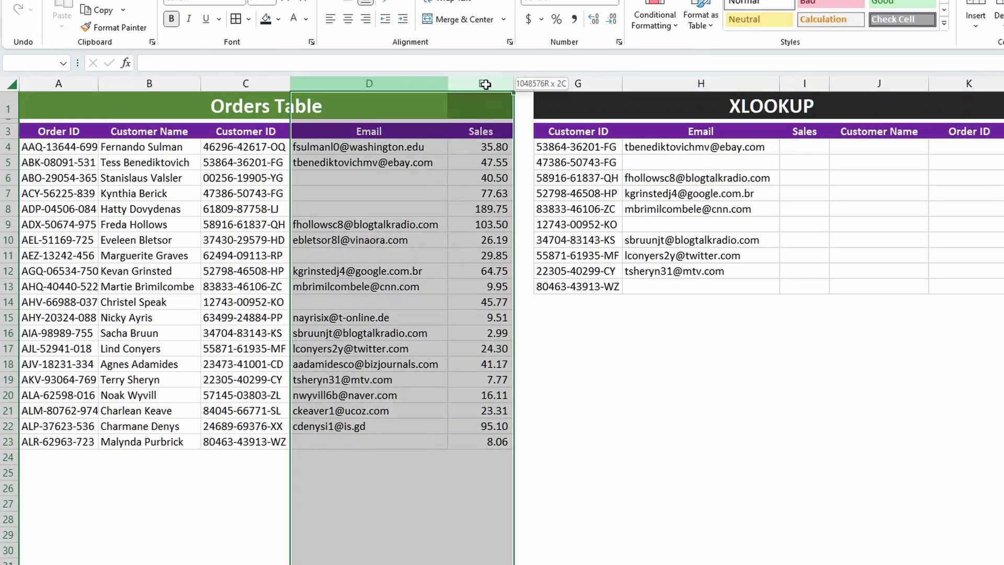
click(177, 82)
click(59, 83)
click(57, 133)
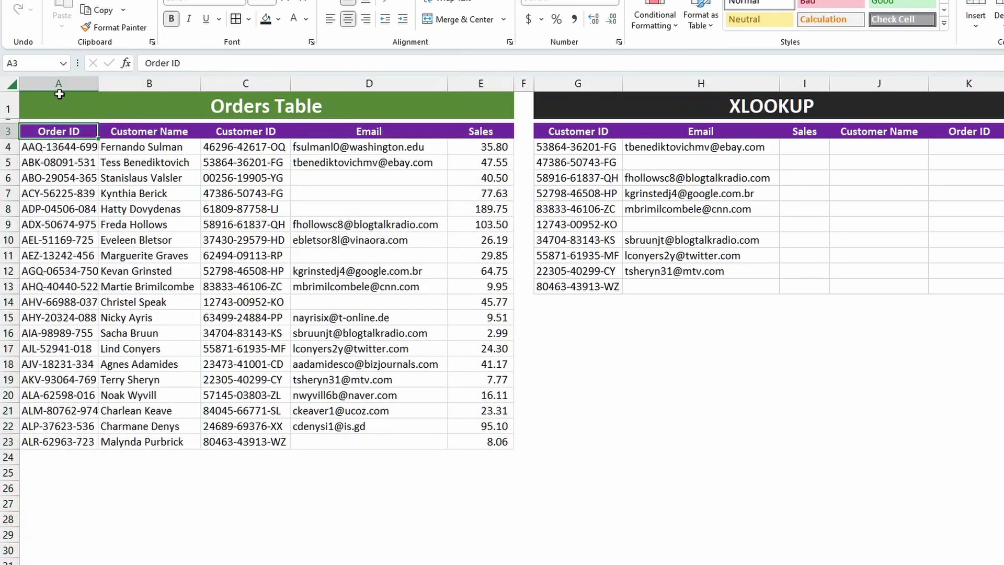
click(59, 83)
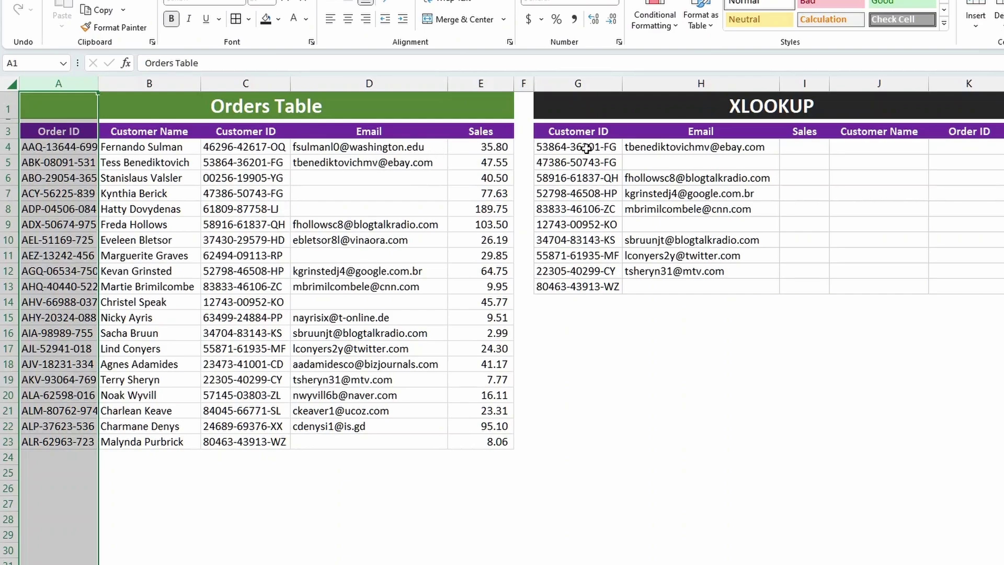
click(605, 150)
- Start an XLOOKUP formula in K4 under Order ID with the Customer ID in G4 as lookup value
click(950, 146)
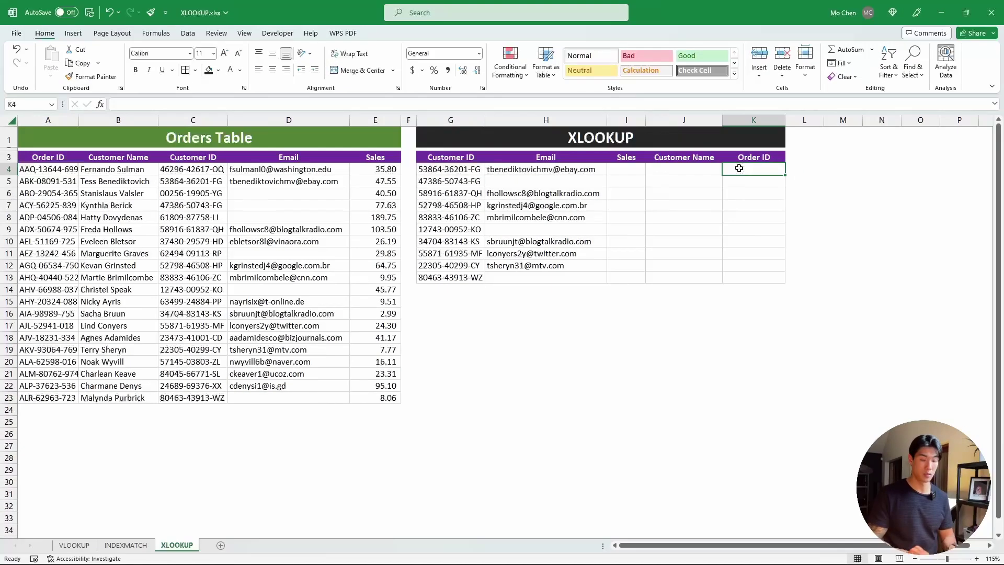
text(=)
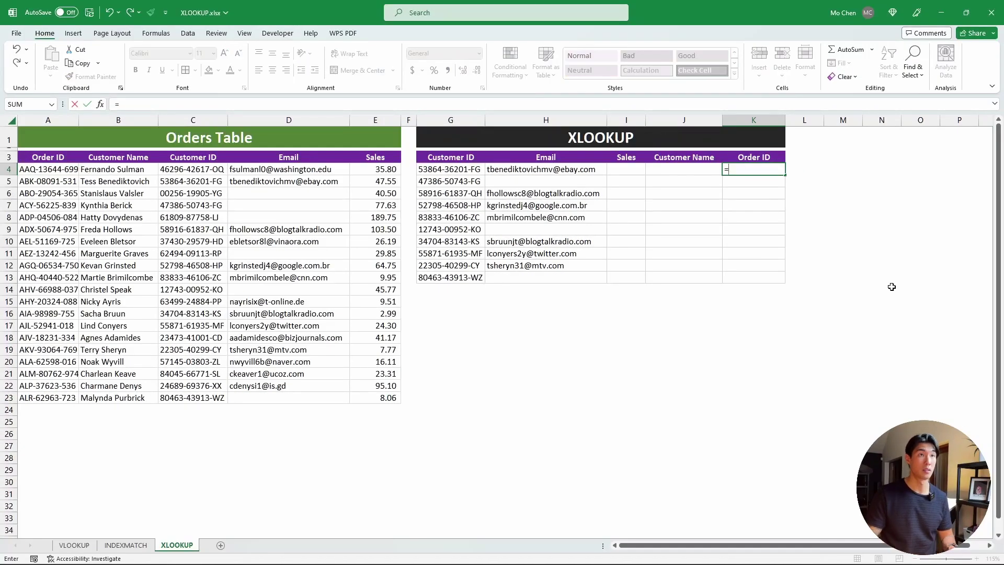
text(xloo)
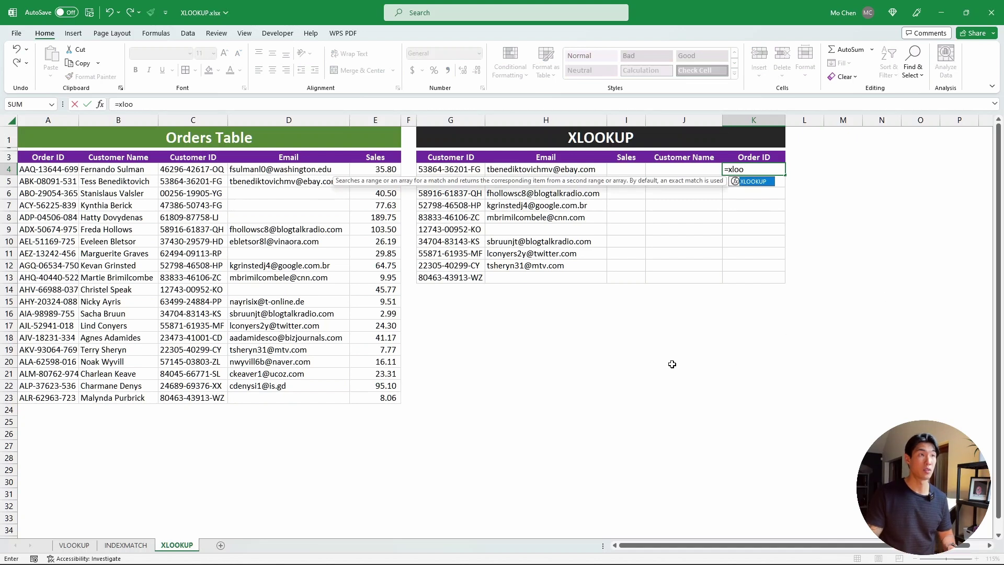
key(Tab)
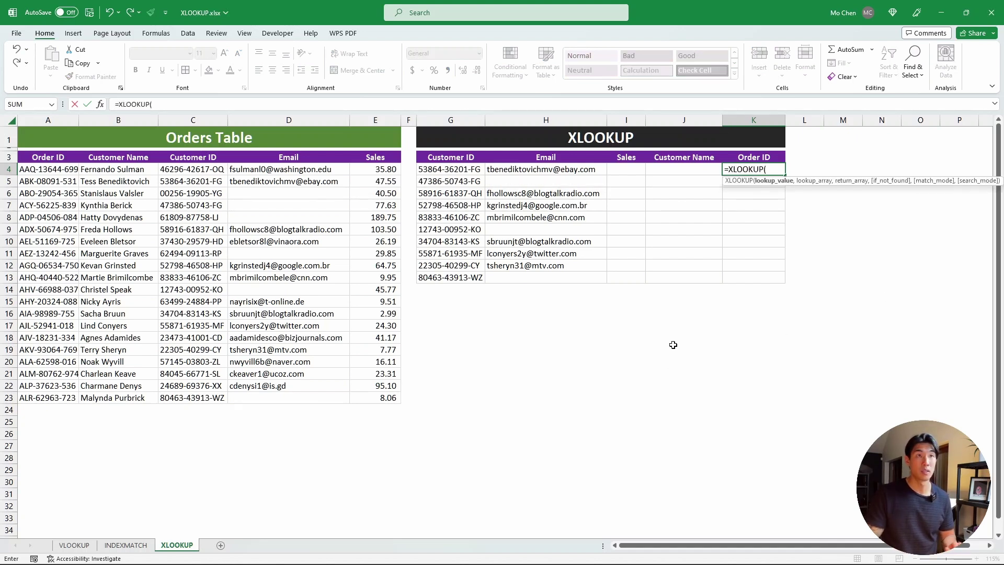
click(453, 170)
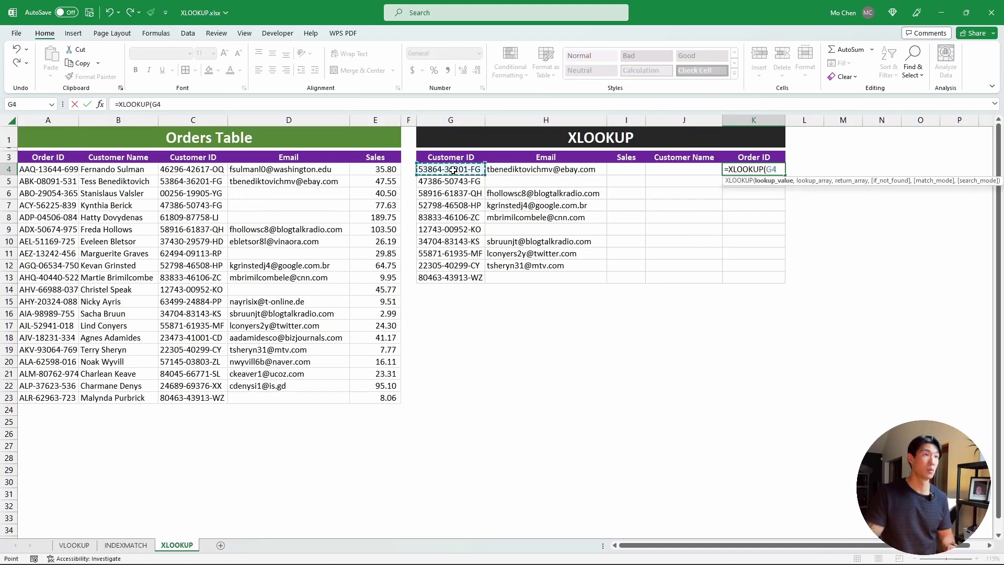
text(,)
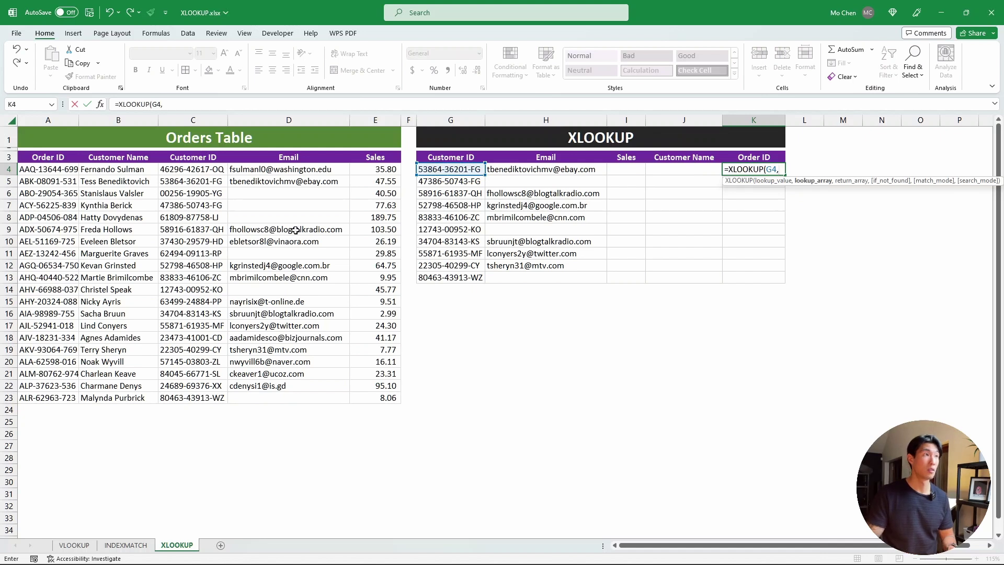
- Set the lookup array to the absolute Customer ID range $C$3:$C$23 and the return array to the Order ID range $A$3:$A$23
drag(206, 160, 196, 400)
key(F4)
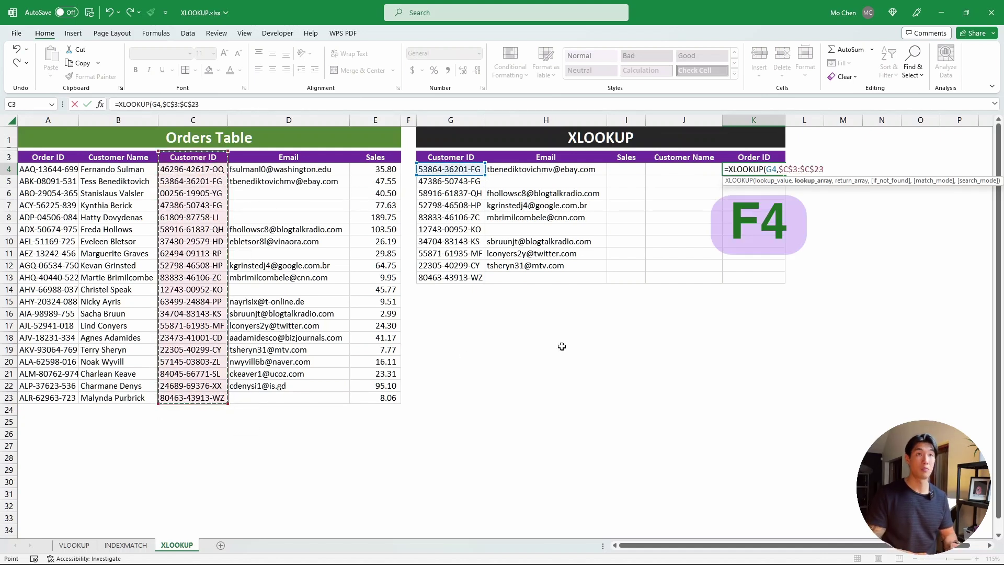
text(,)
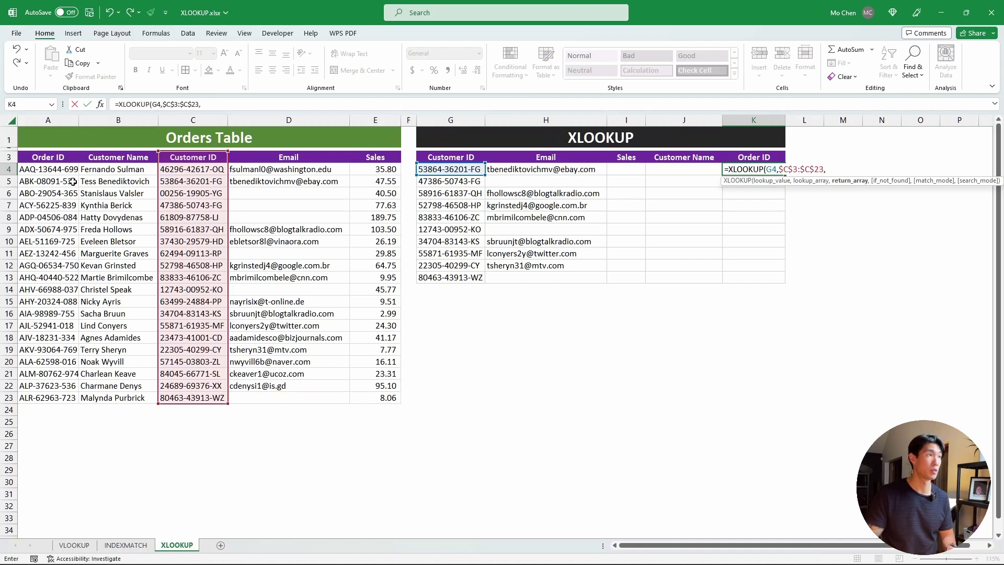
drag(59, 157, 69, 392)
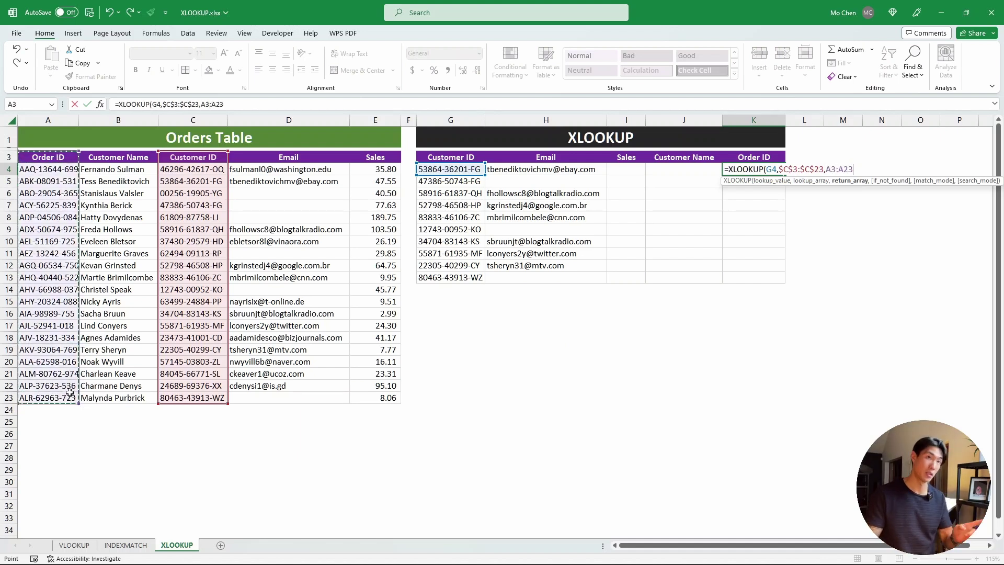
key(F4)
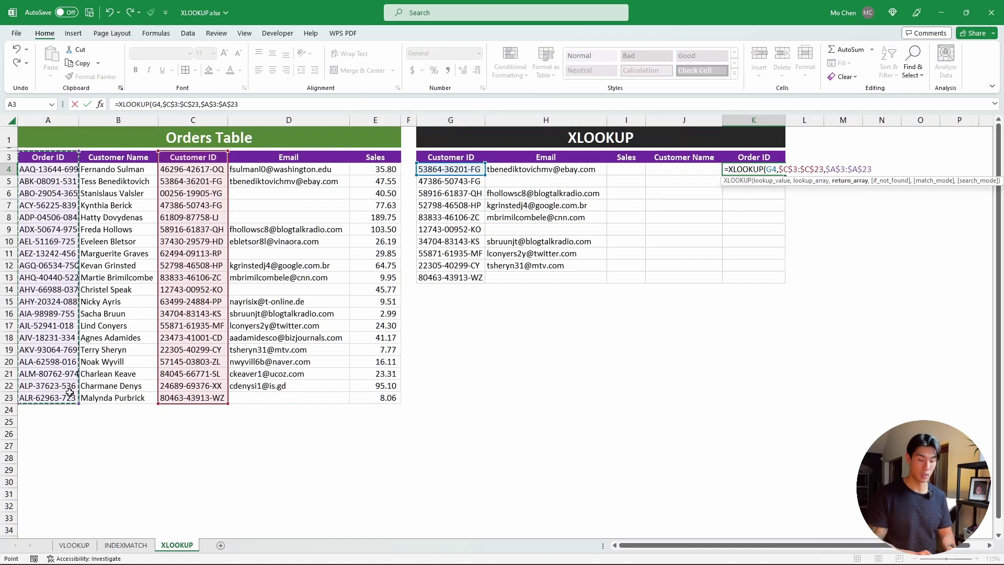
- Leave the if_not_found and match mode arguments empty and enter the XLOOKUP formula in K4
text(,)
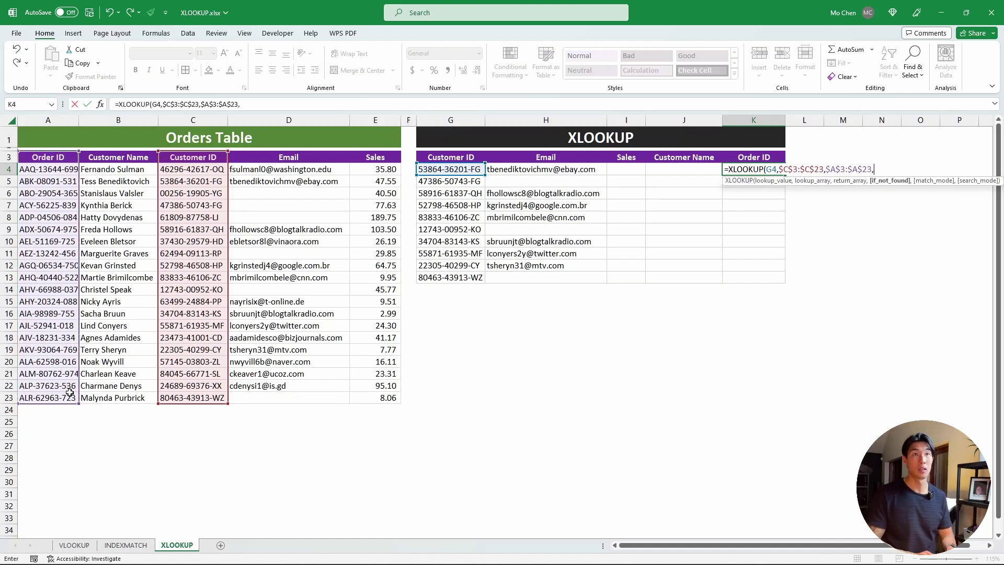
text(,)
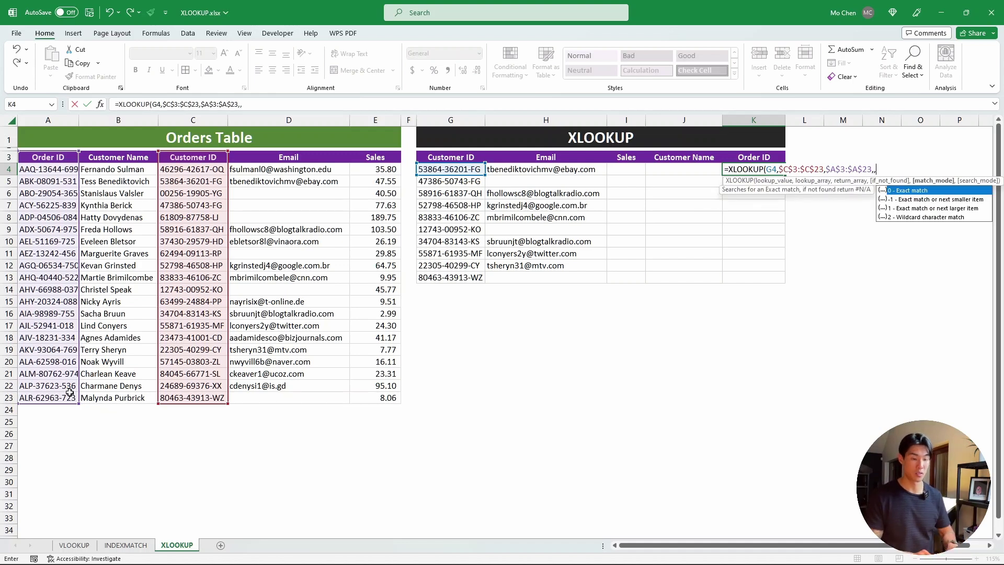
text())
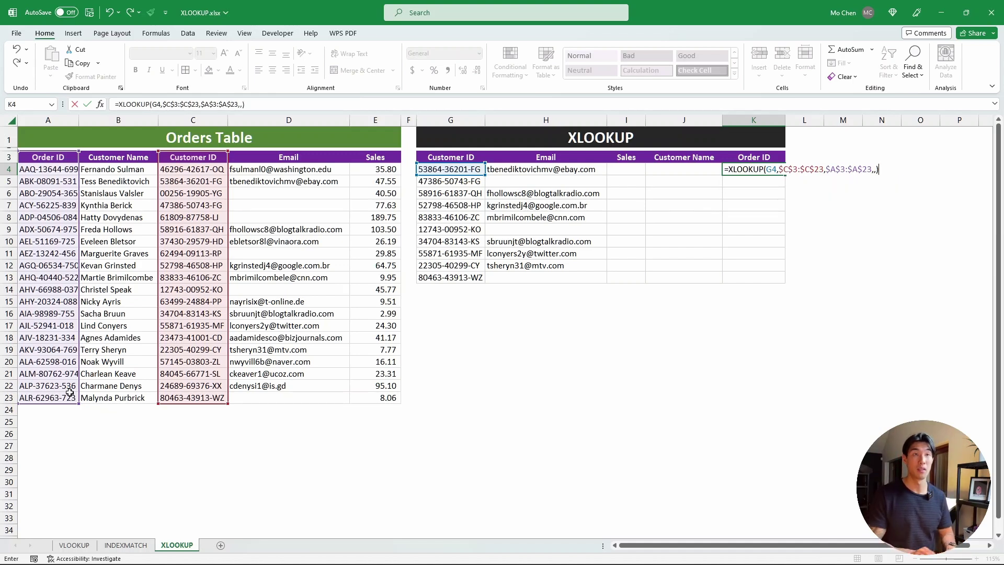
key(Return)
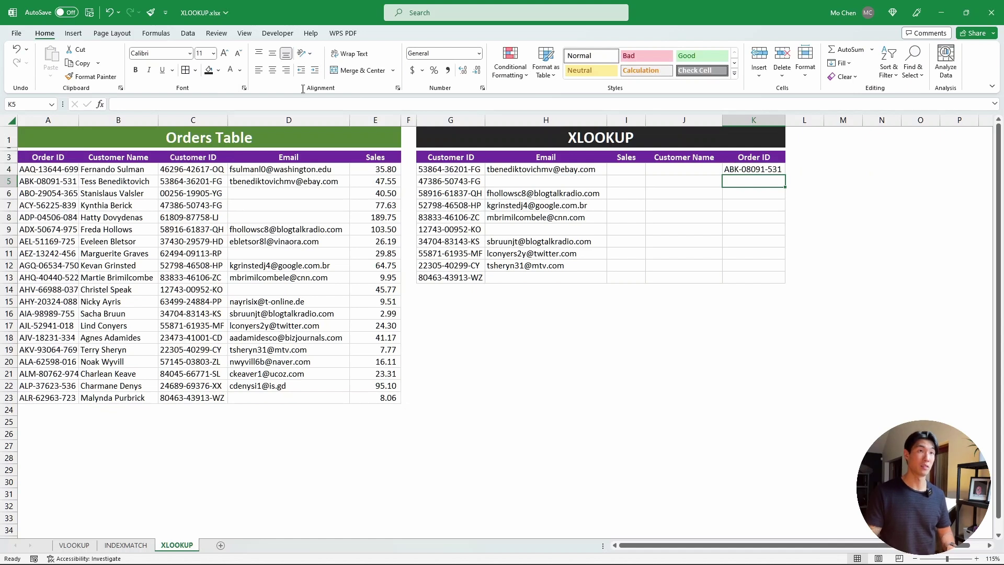
- Fill the Order ID XLOOKUP formula from K4 down to K13
click(763, 170)
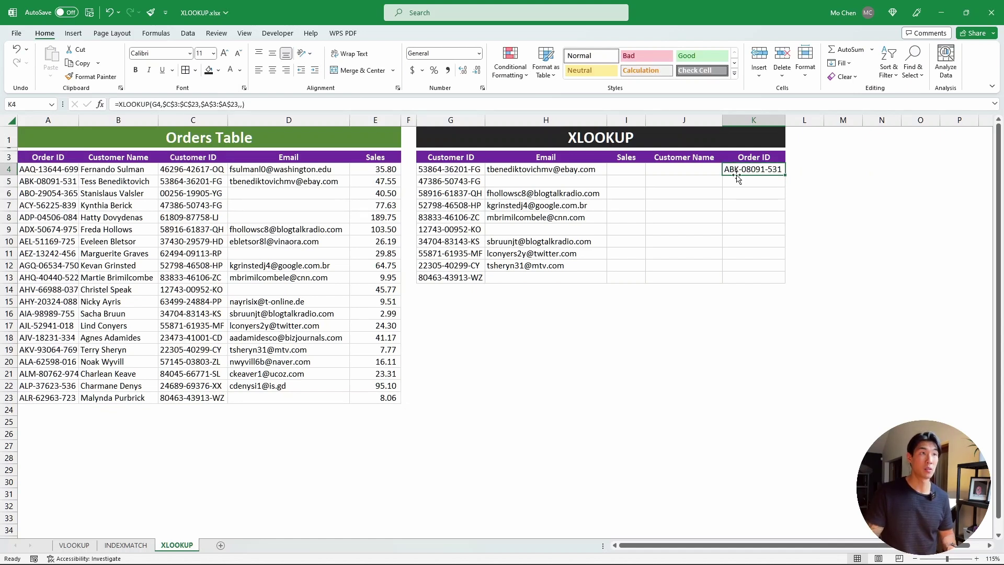
click(452, 170)
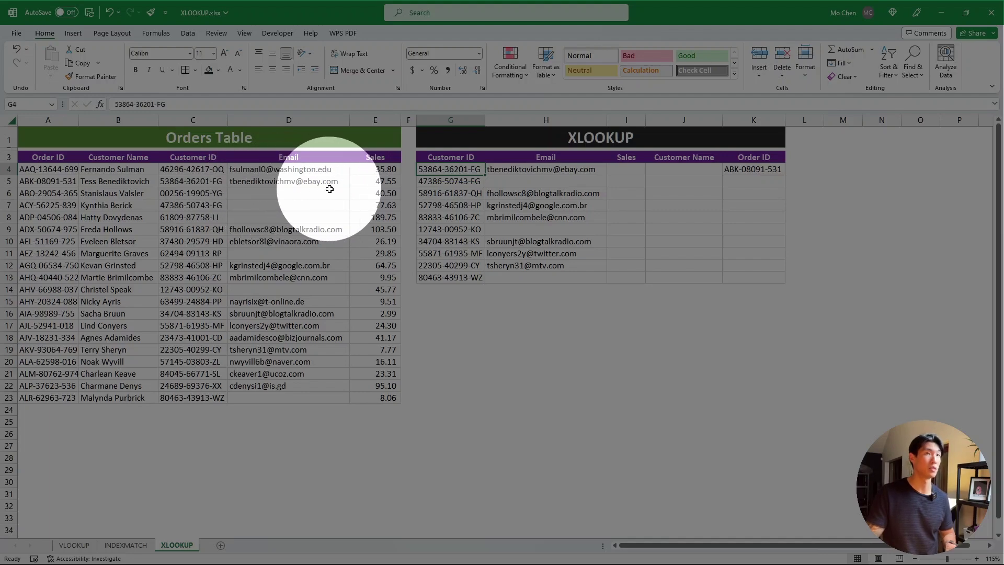
click(747, 175)
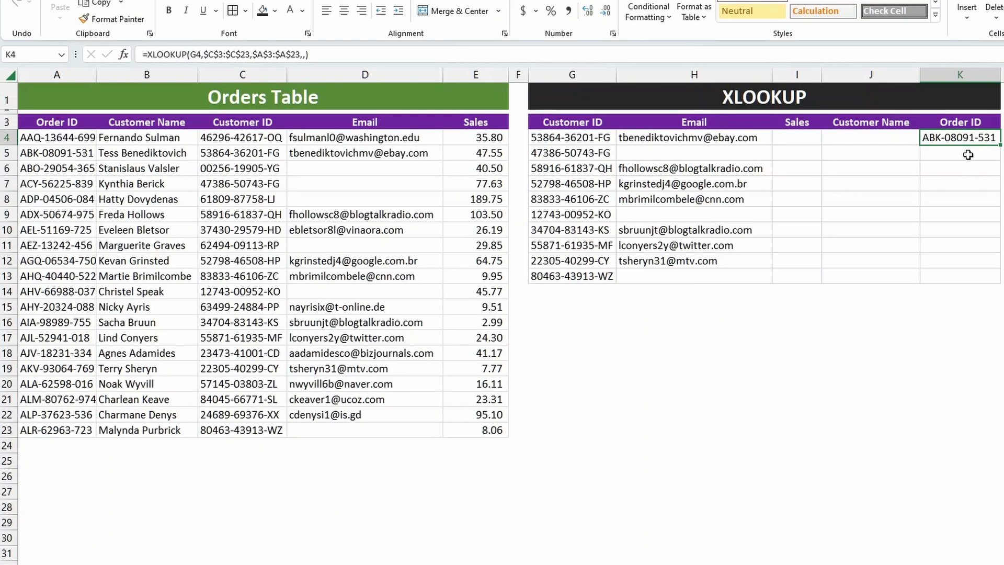
drag(1001, 146, 1000, 283)
click(939, 336)
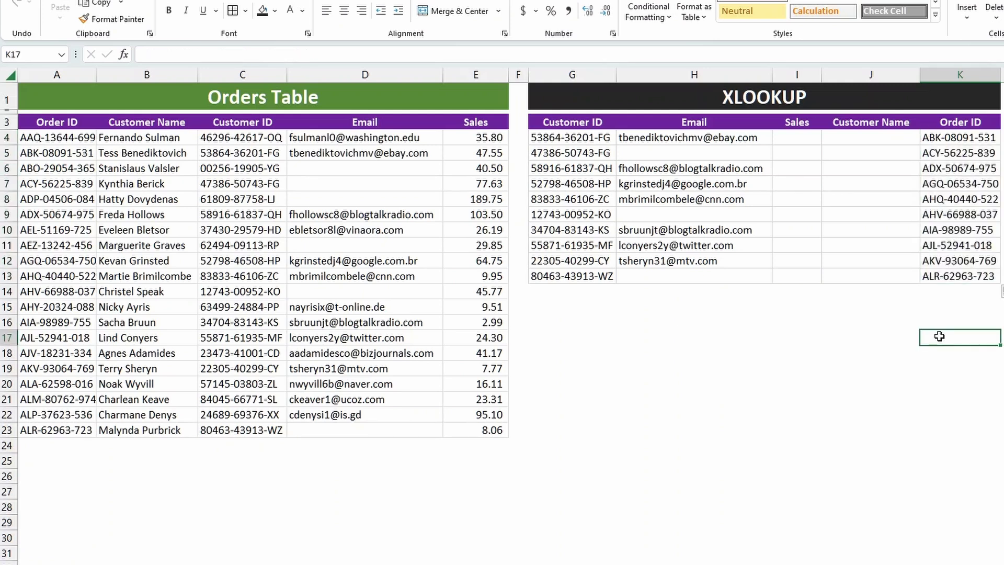
- Review the filled Order ID and Email columns against the positions of Customer ID, Email and Order ID in the Orders Table
drag(985, 143, 982, 276)
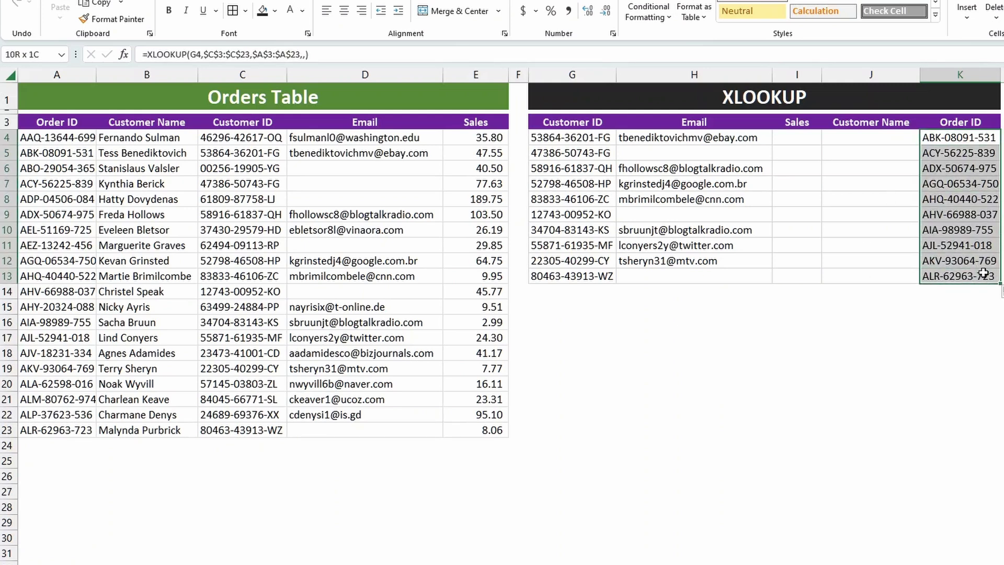
click(939, 352)
click(685, 369)
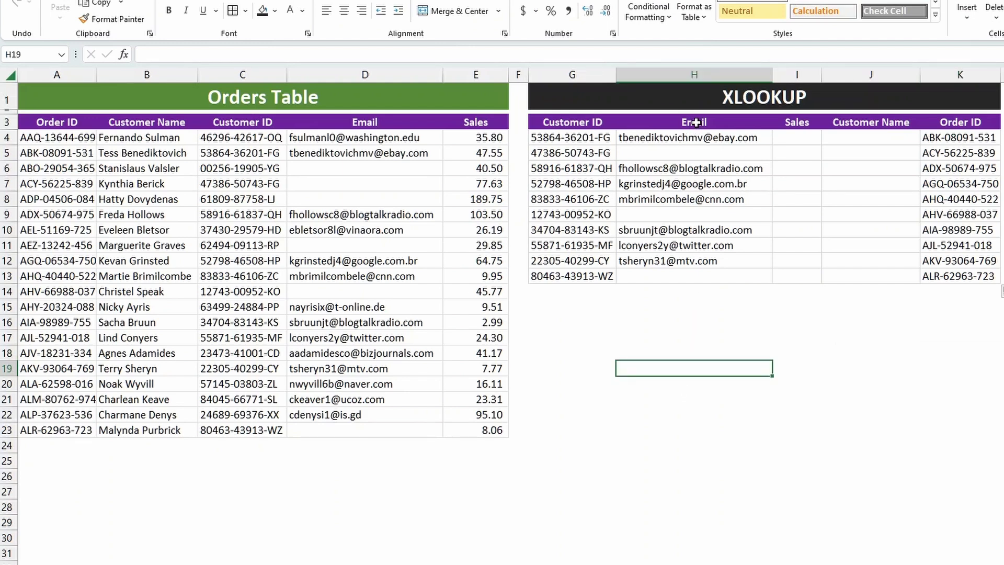
drag(696, 123, 703, 280)
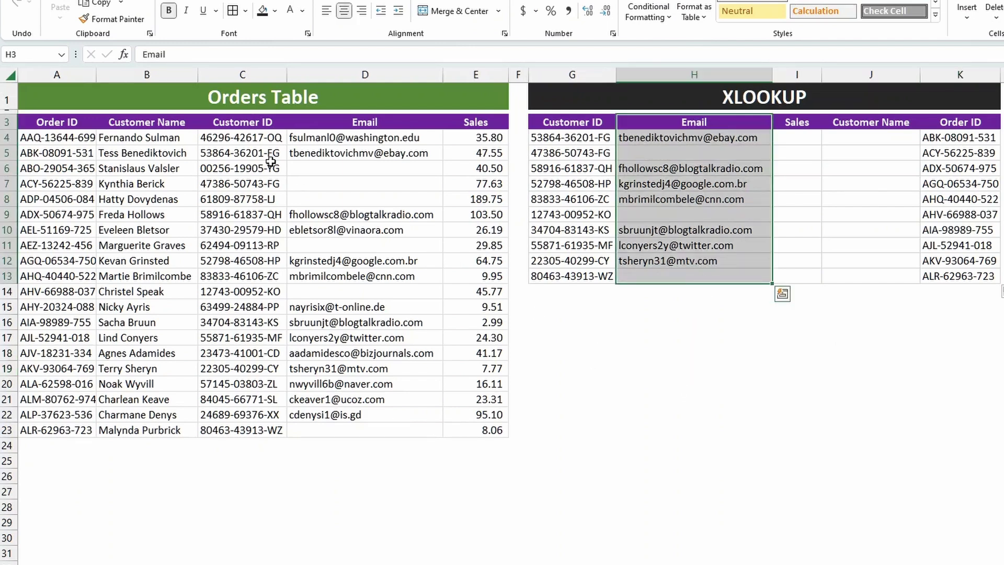
drag(242, 121, 333, 430)
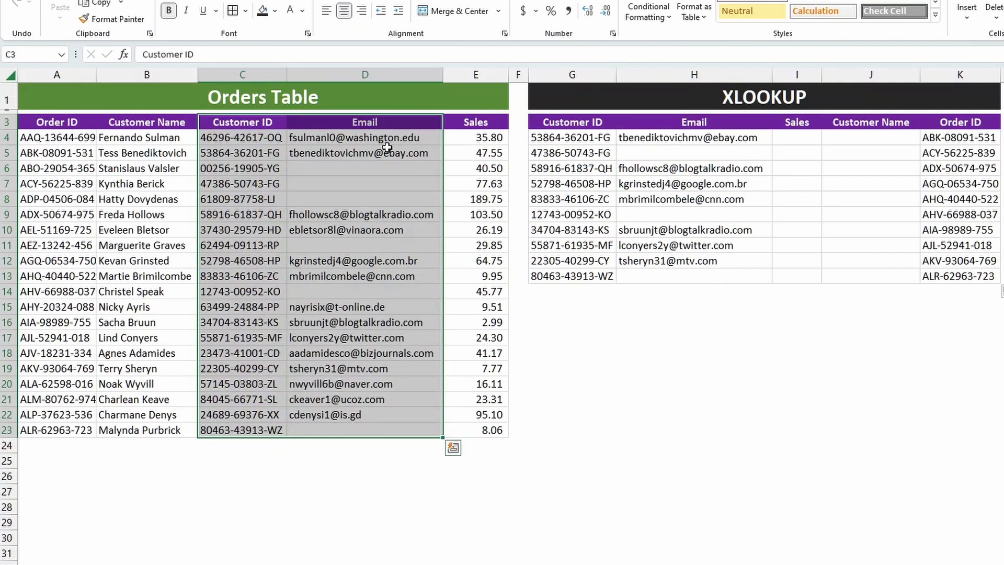
click(811, 271)
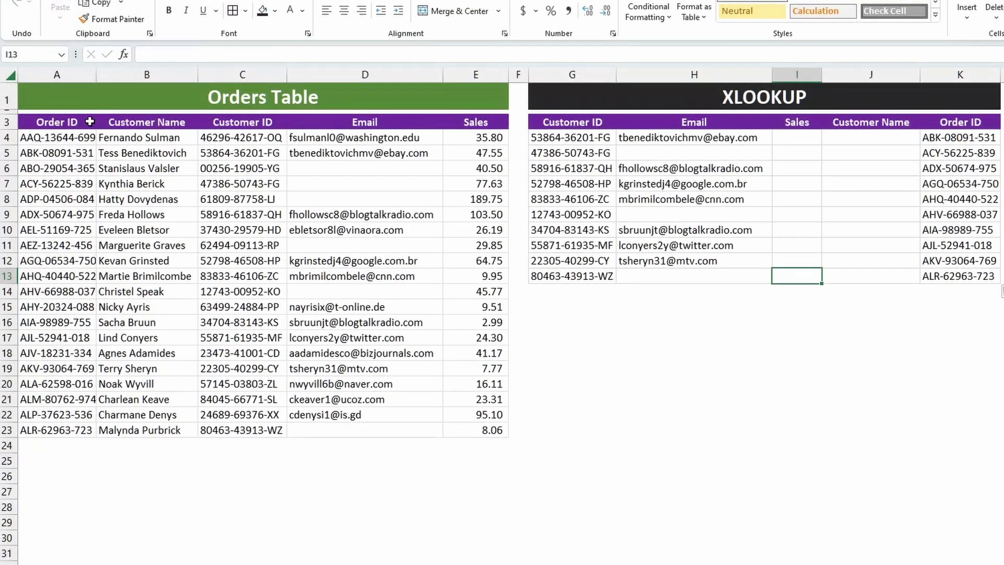
drag(89, 122, 245, 432)
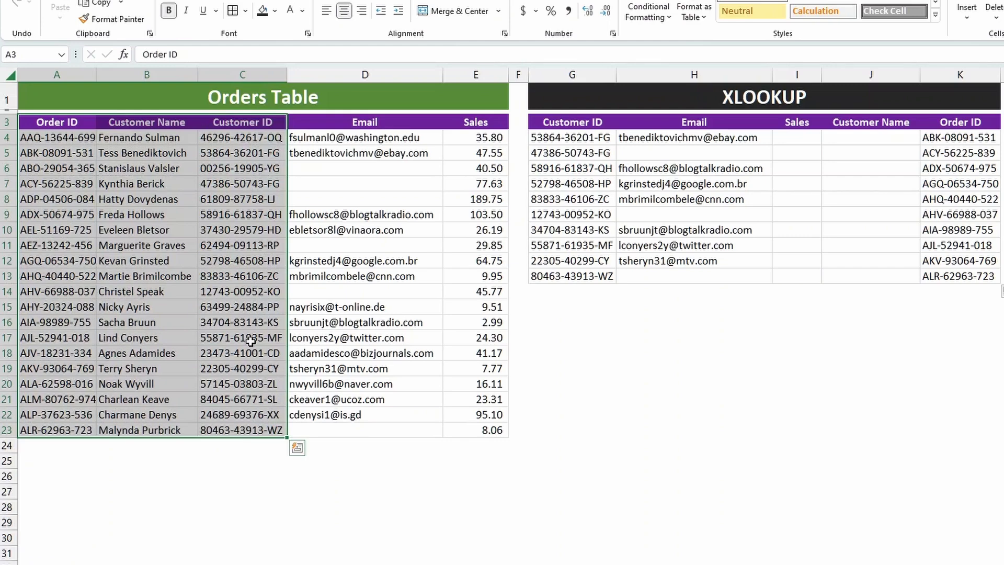
click(297, 447)
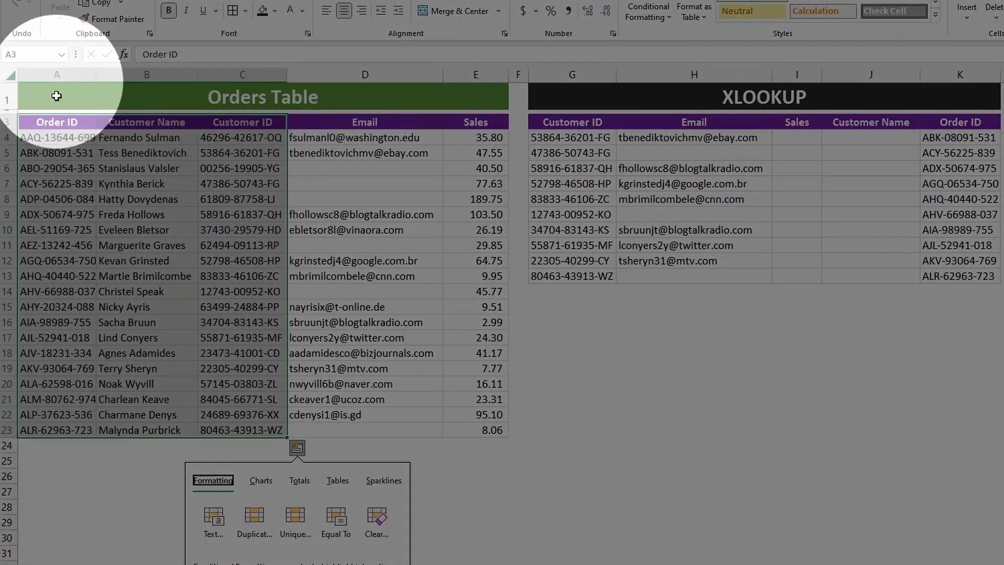
click(590, 335)
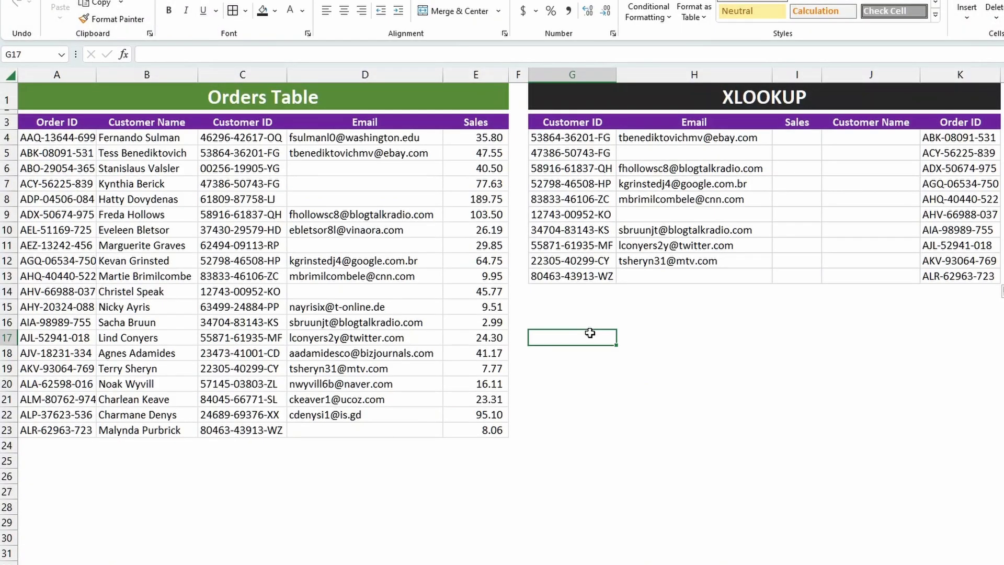